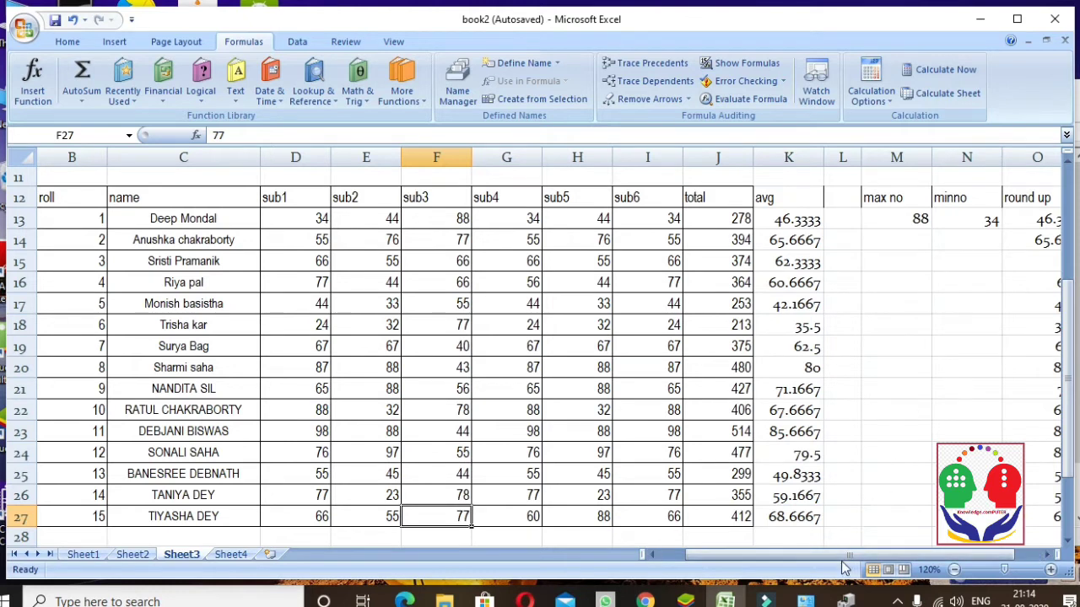
scroll(825, 523, "down", 2)
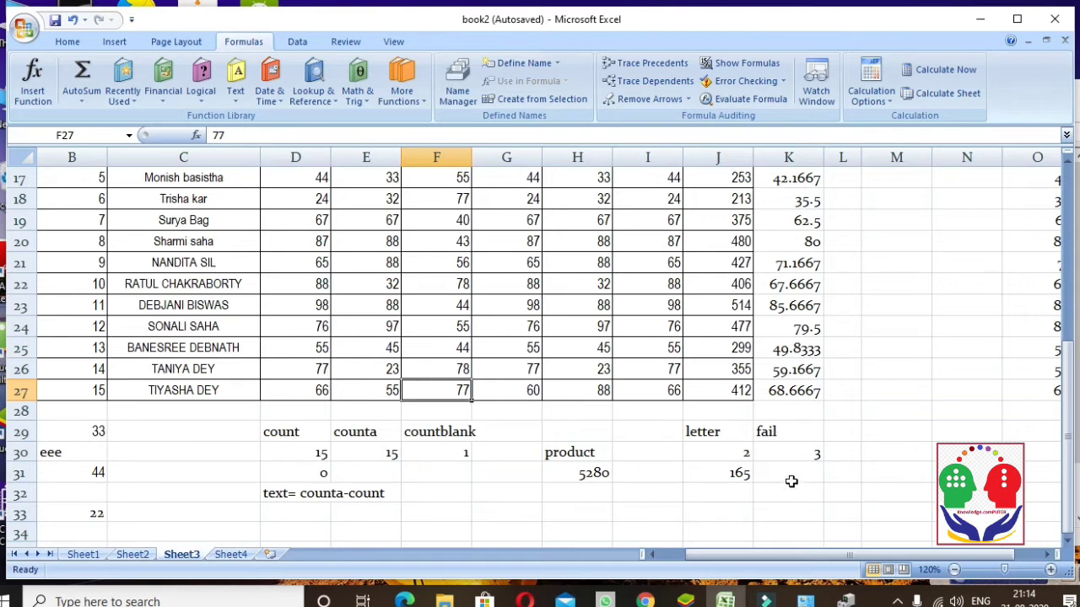
scroll(854, 441, "up", 2)
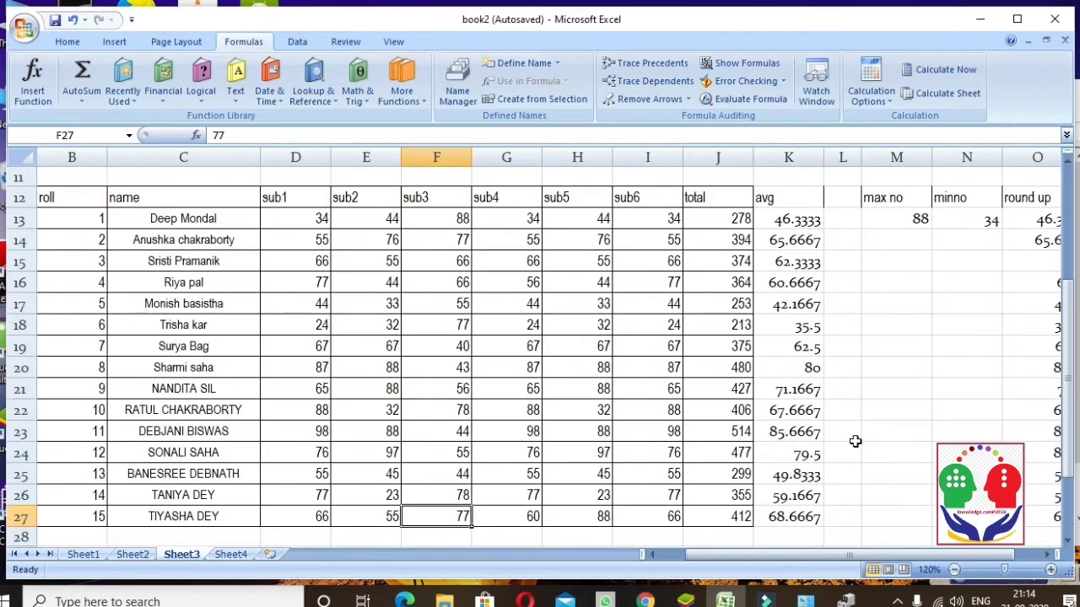
left_click(840, 219)
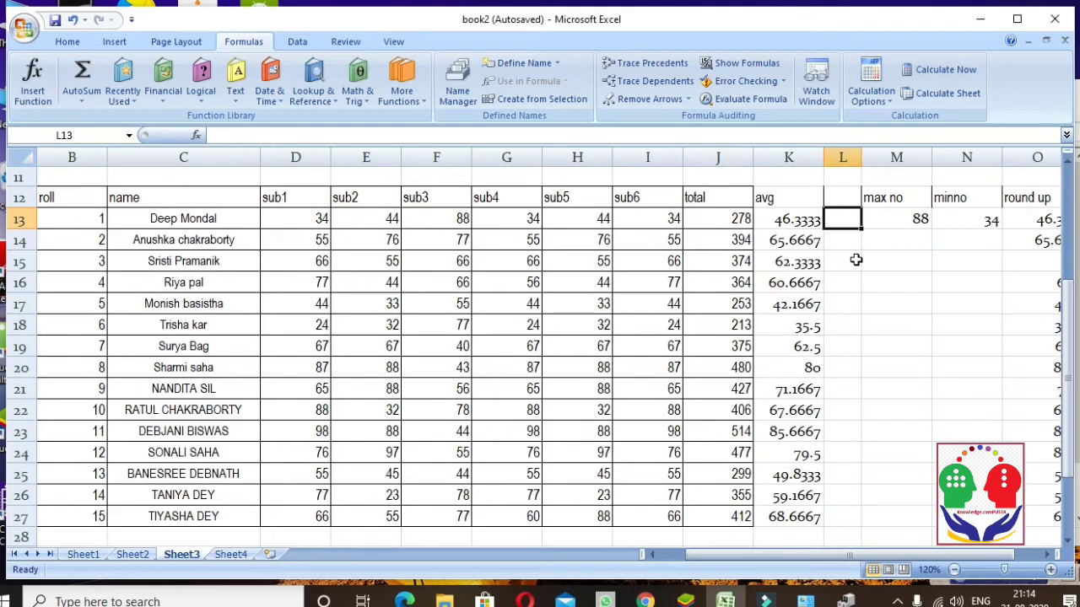
Enter the heading 'avg' in cell L12 to start a new average column
left_click(850, 200)
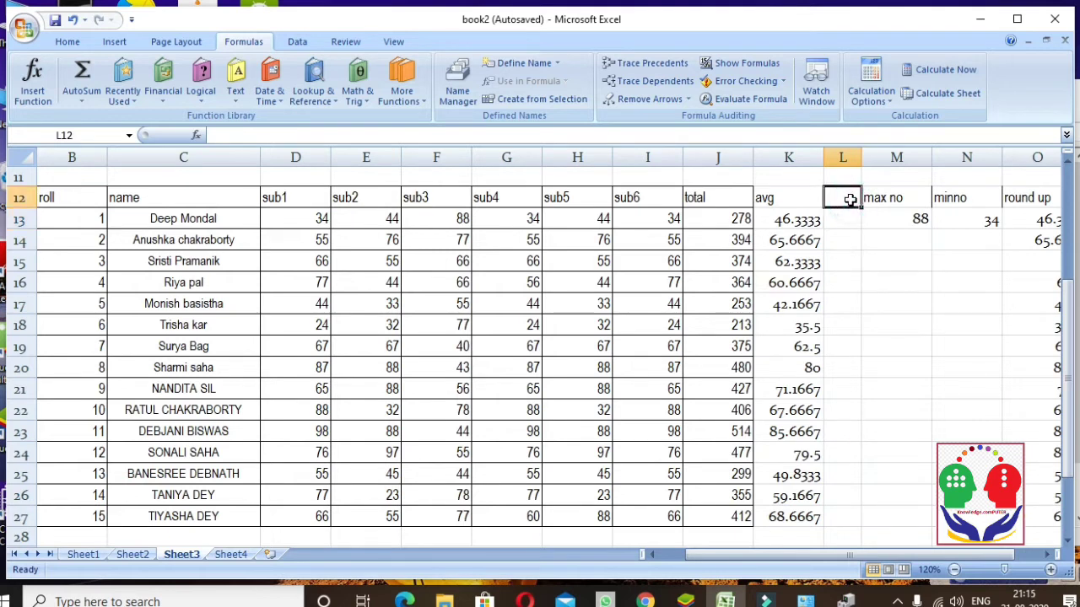
type("avg")
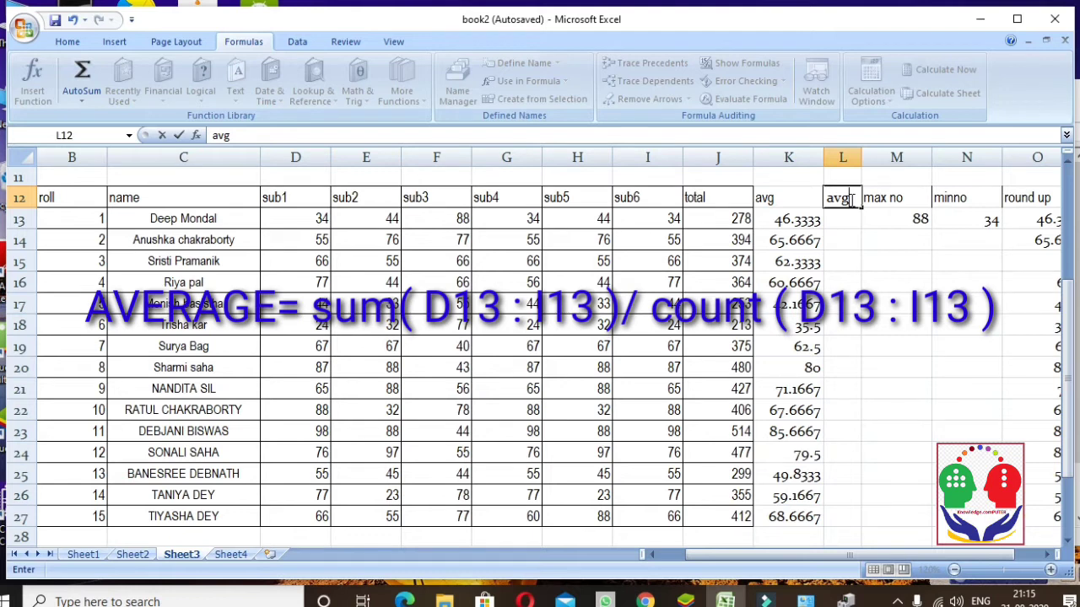
key("Return")
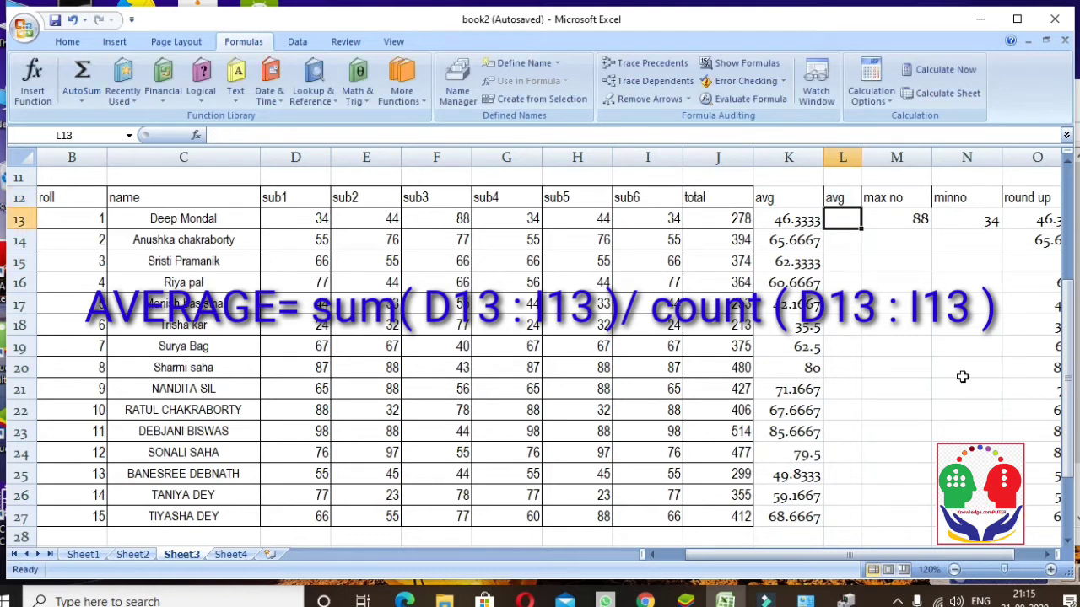
Enter =sum(D13:I13)/count(D13:I14) in L13 for the first student's average
type("=")
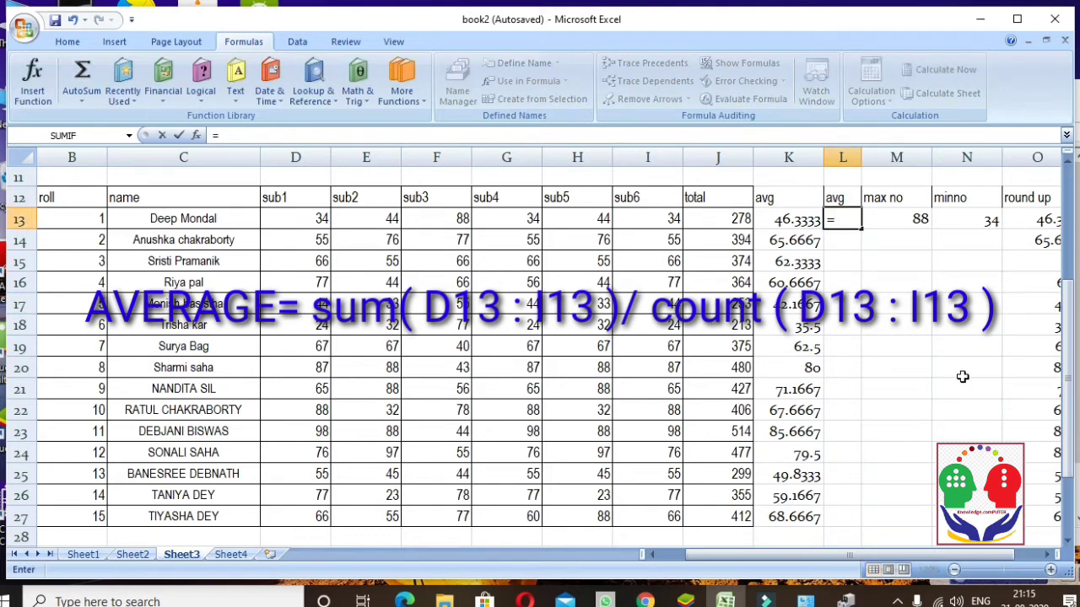
type("sum")
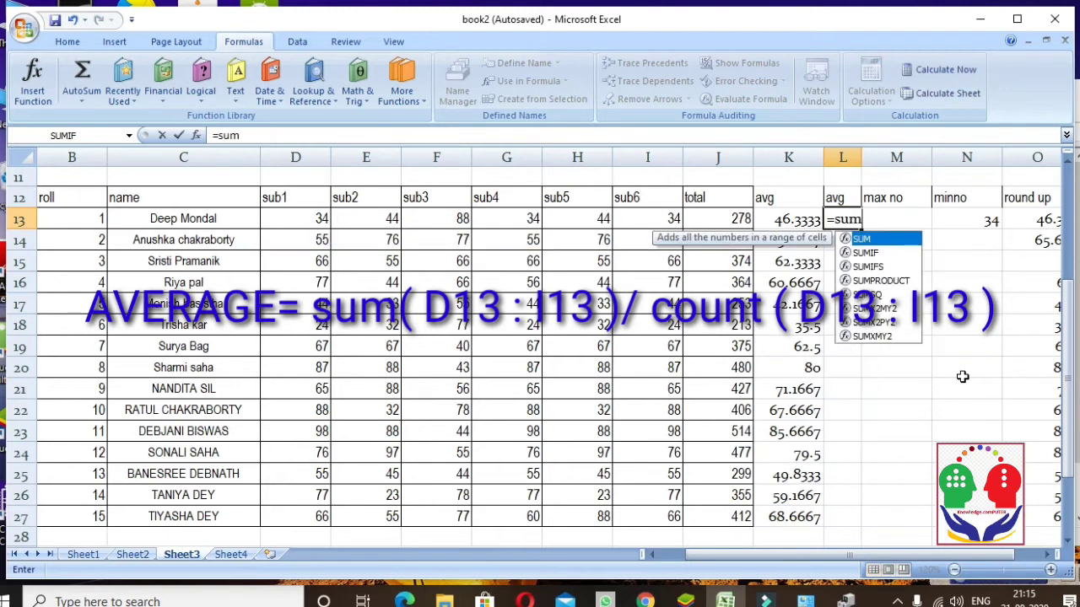
type("(")
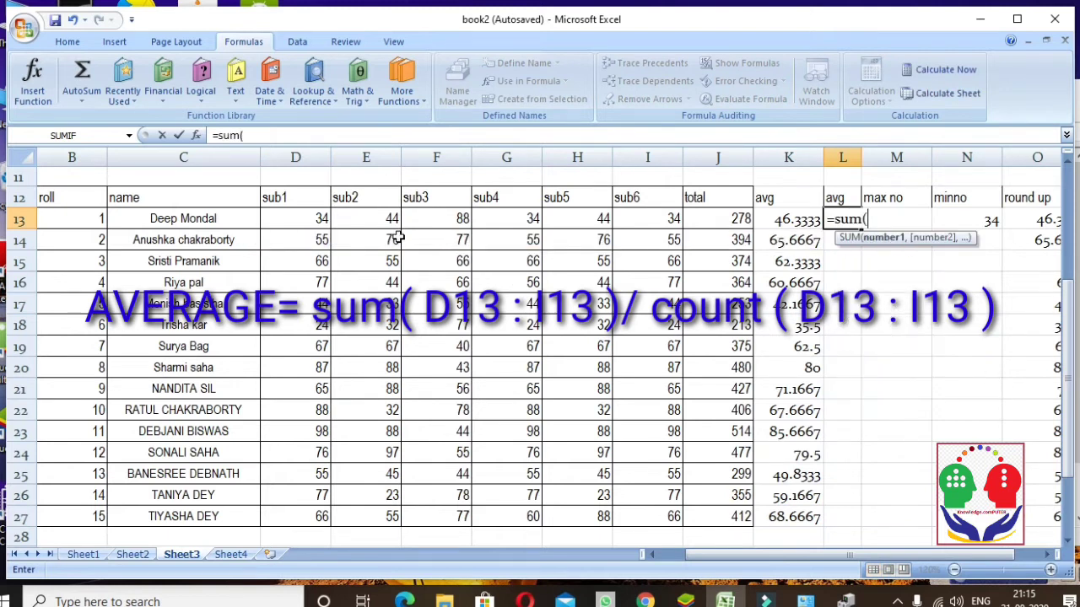
left_click_drag(299, 218, 620, 218)
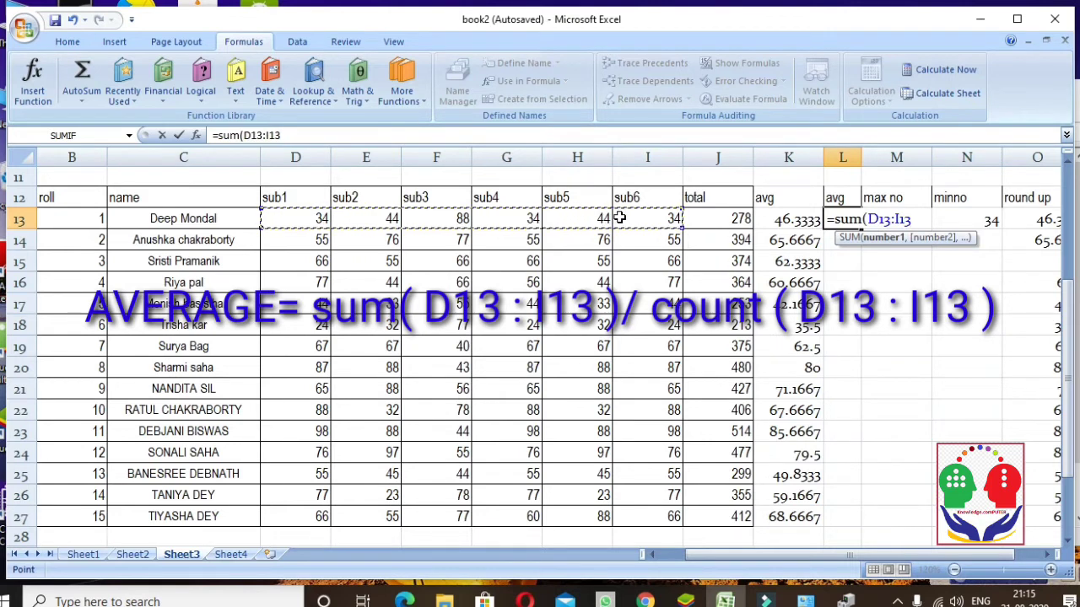
type(")/")
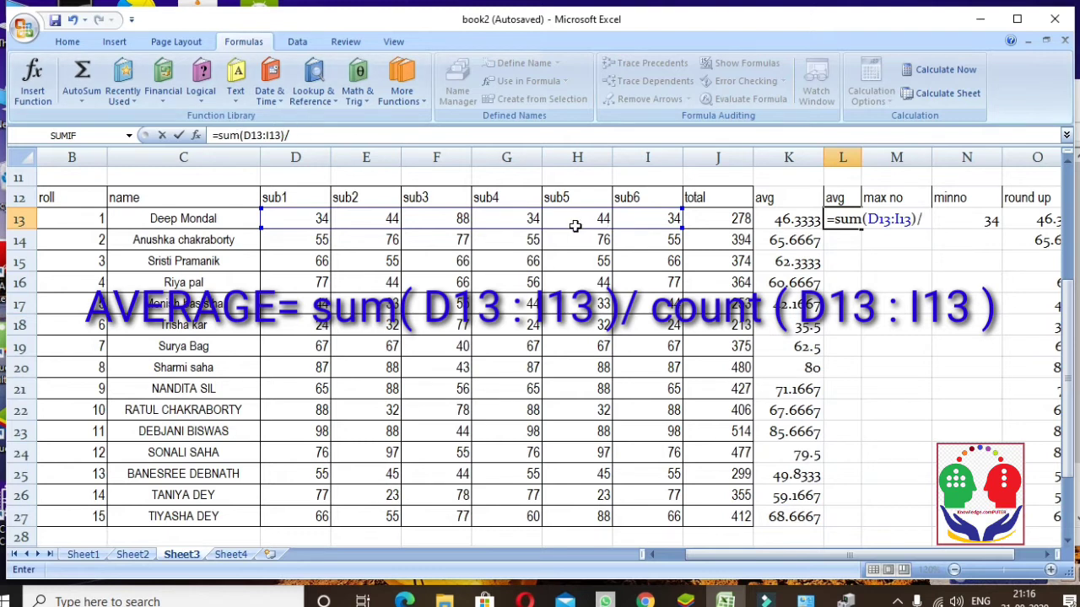
type("count")
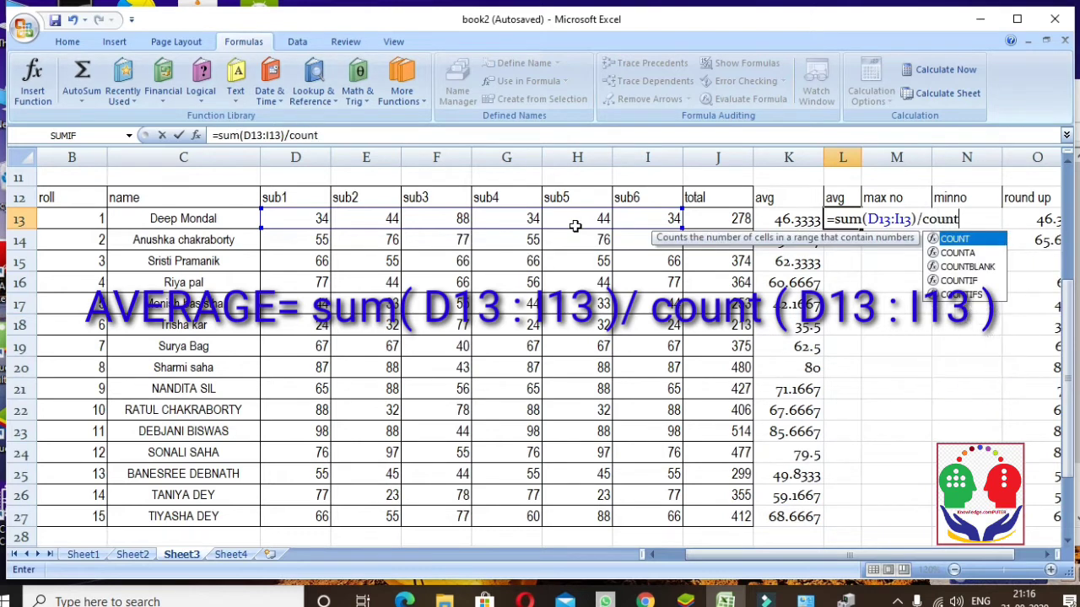
type("(")
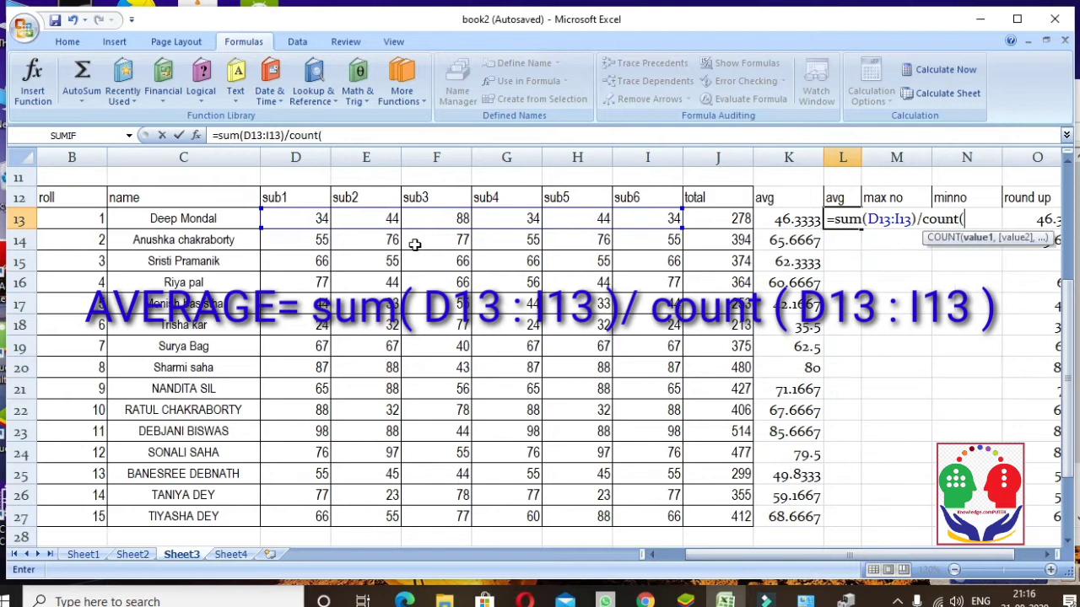
left_click_drag(302, 221, 618, 230)
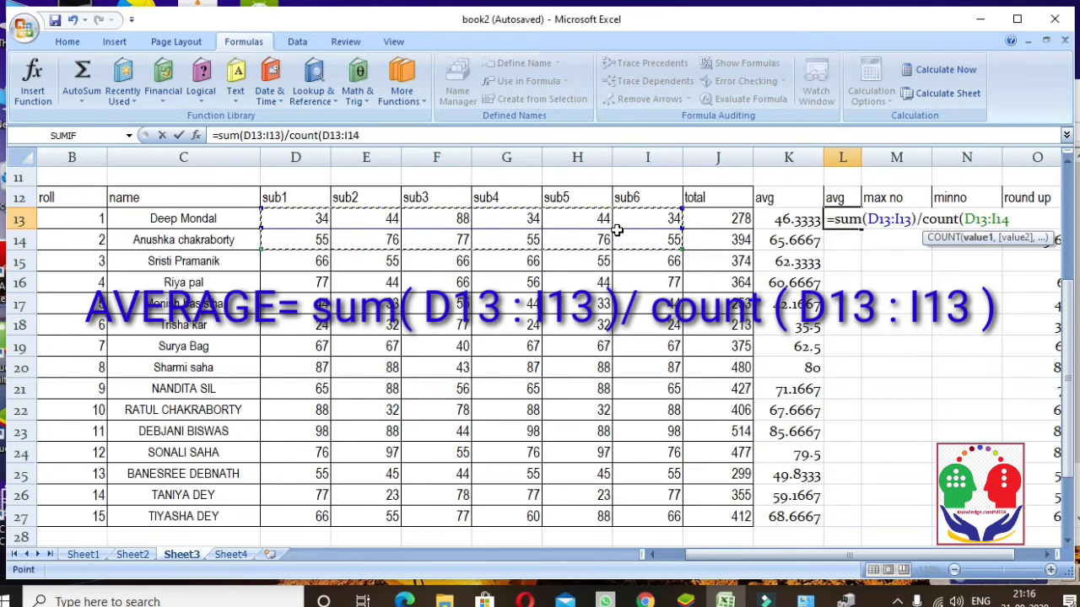
type(")")
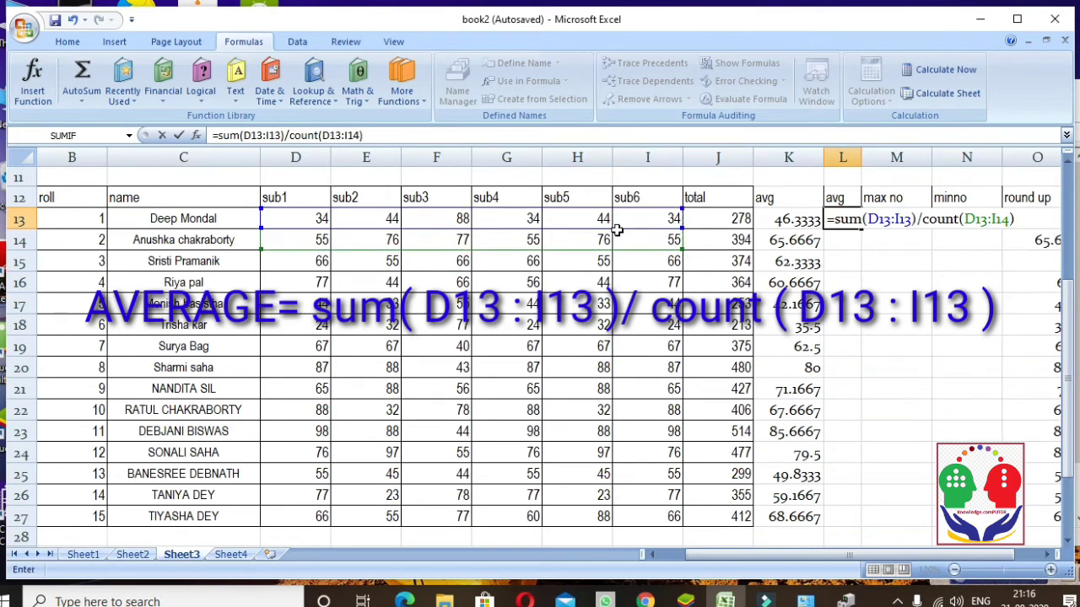
key("Return")
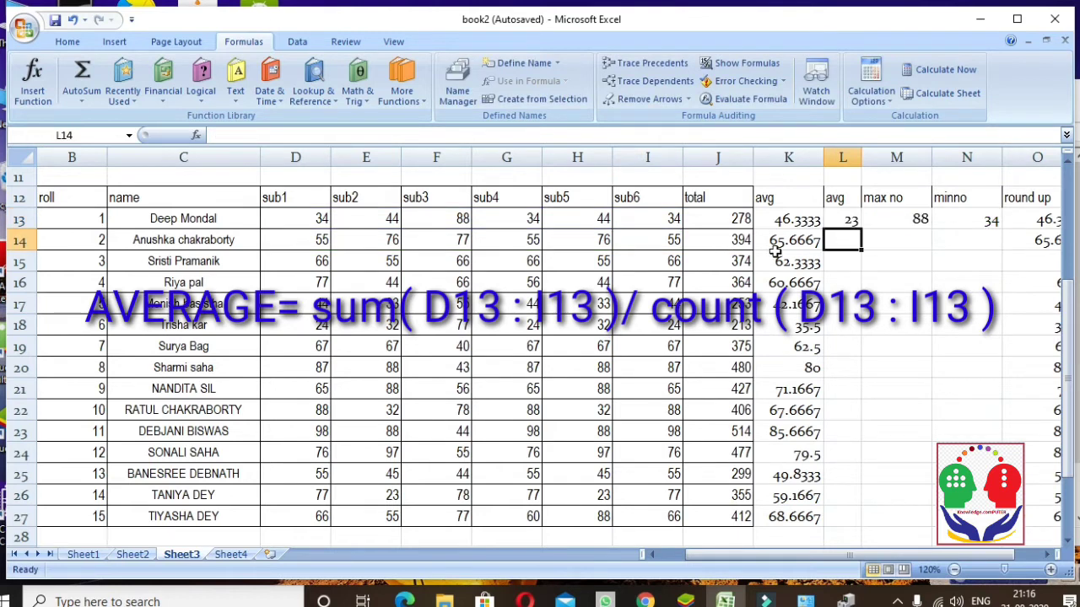
Correct L13's count range from D13:I14 to D13:I13 so the average shows 46
left_click(843, 220)
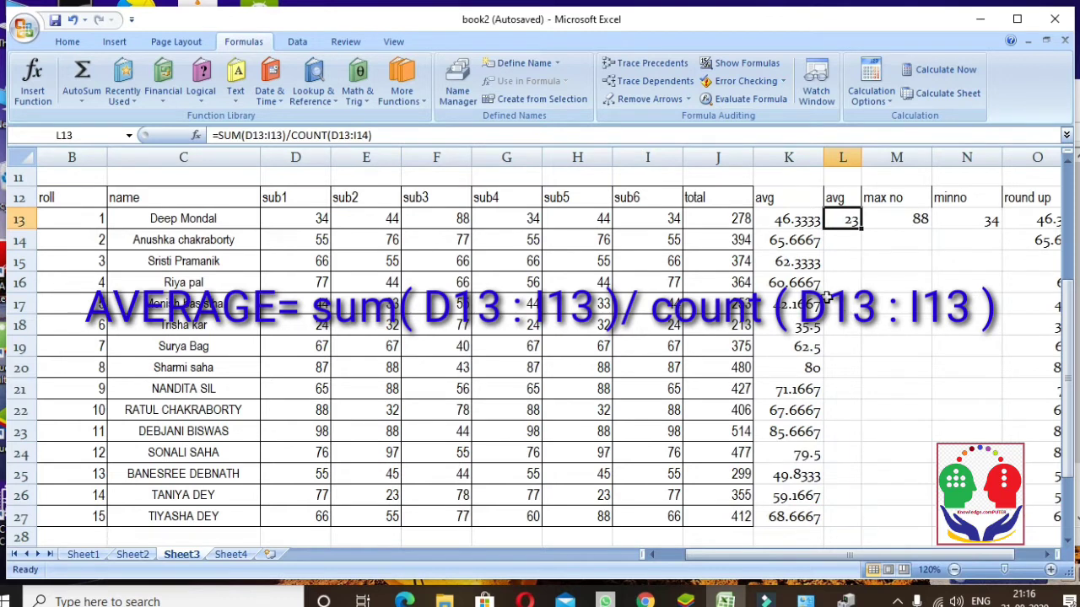
left_click(368, 135)
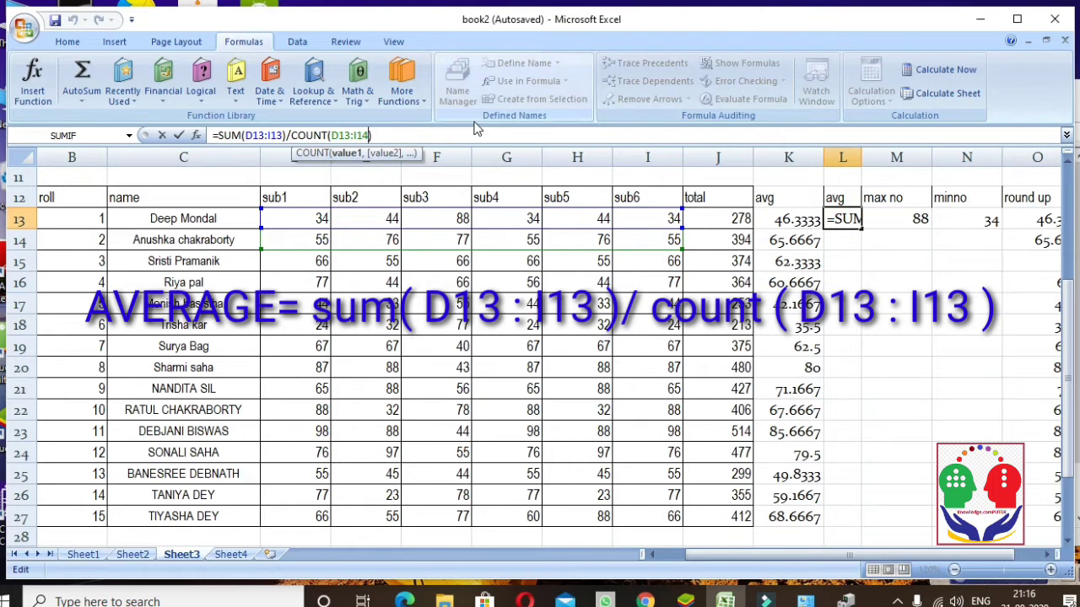
key("BackSpace")
type("3")
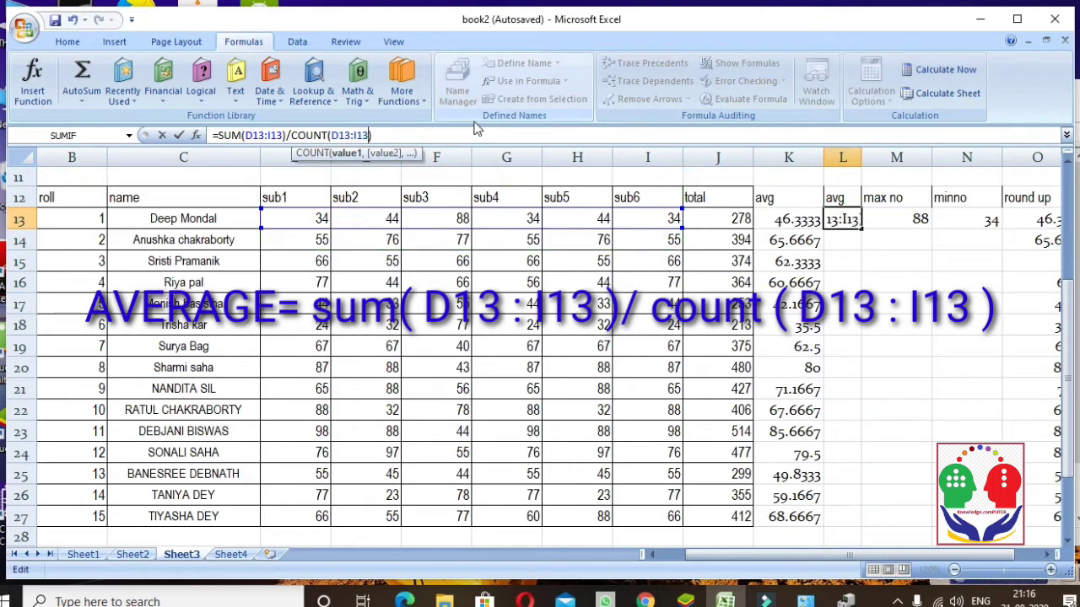
key("Return")
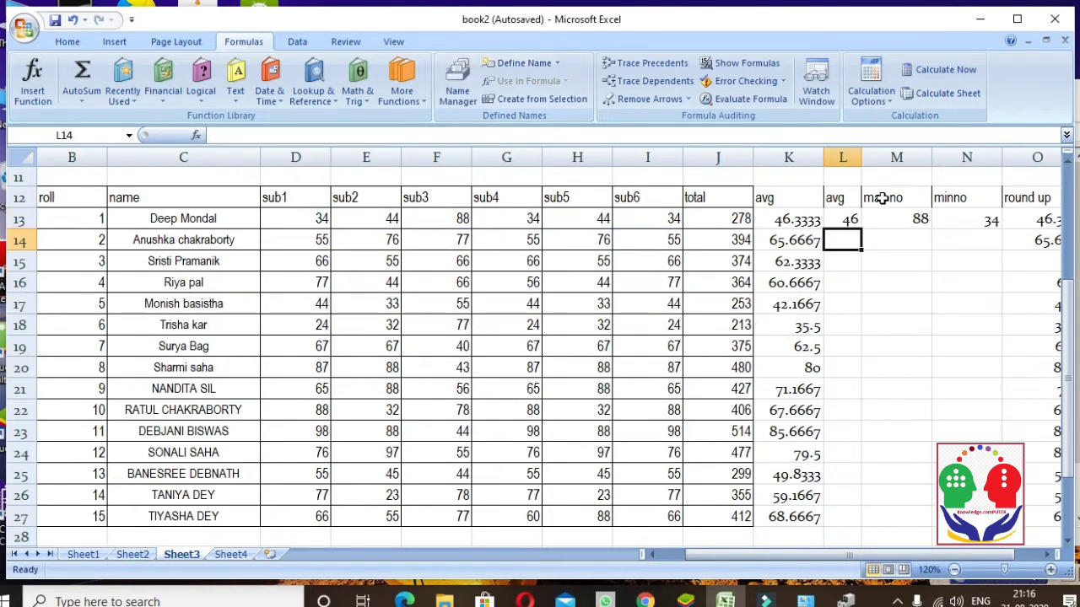
Widen column L and fill the average formula from L13 down to L27
left_click_drag(860, 161, 889, 162)
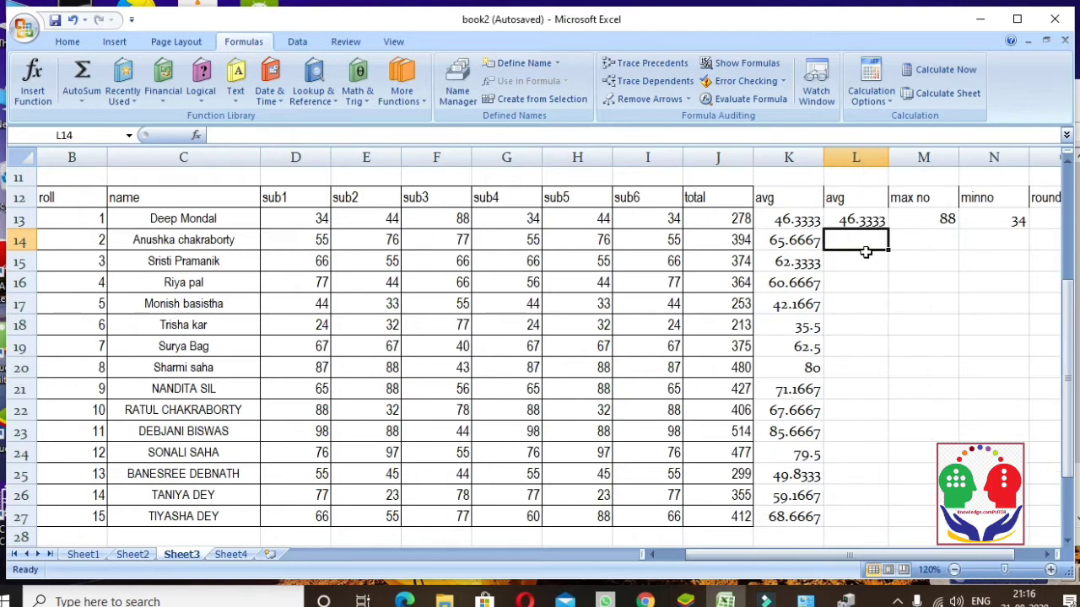
left_click(868, 224)
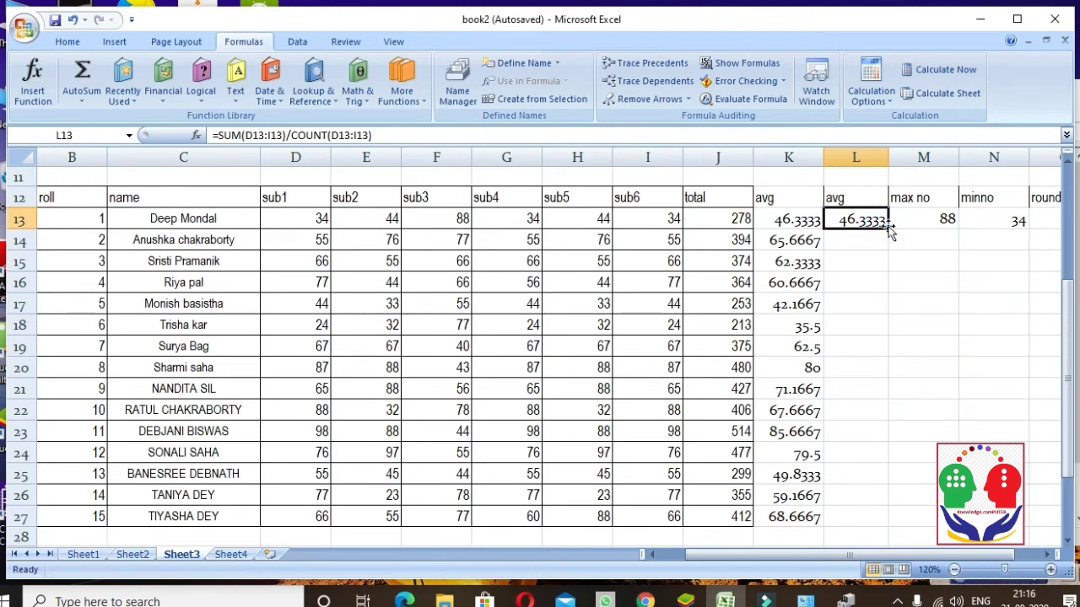
left_click_drag(887, 228, 886, 523)
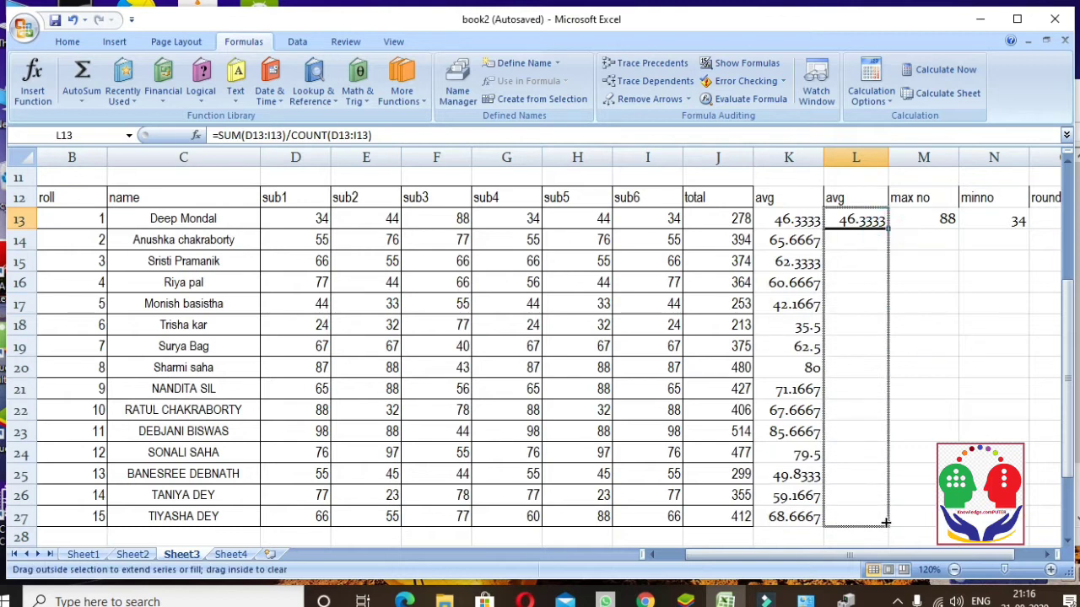
left_click(936, 390)
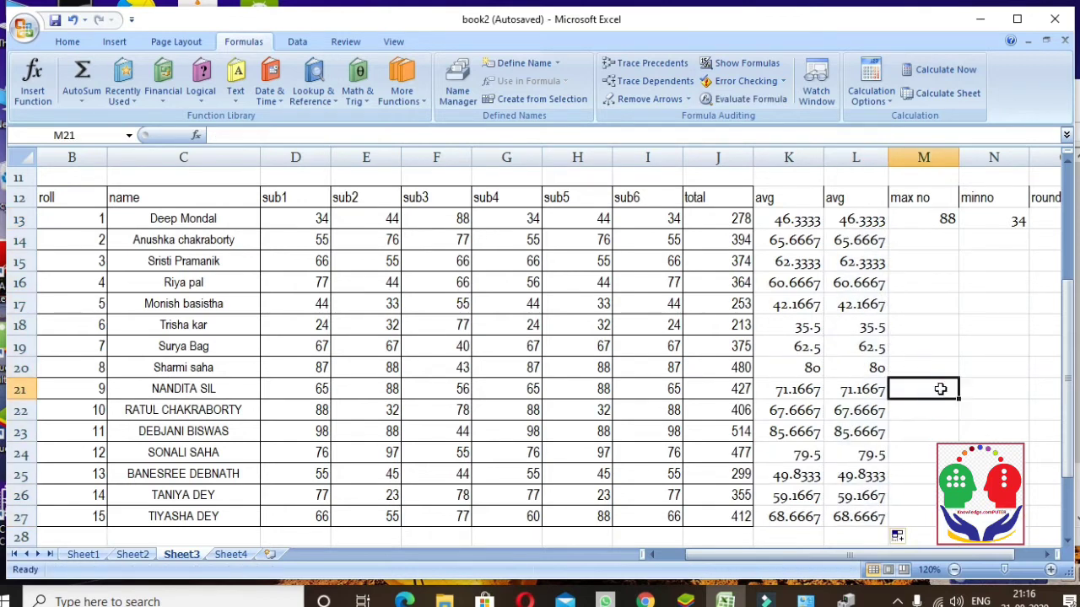
left_click(853, 233)
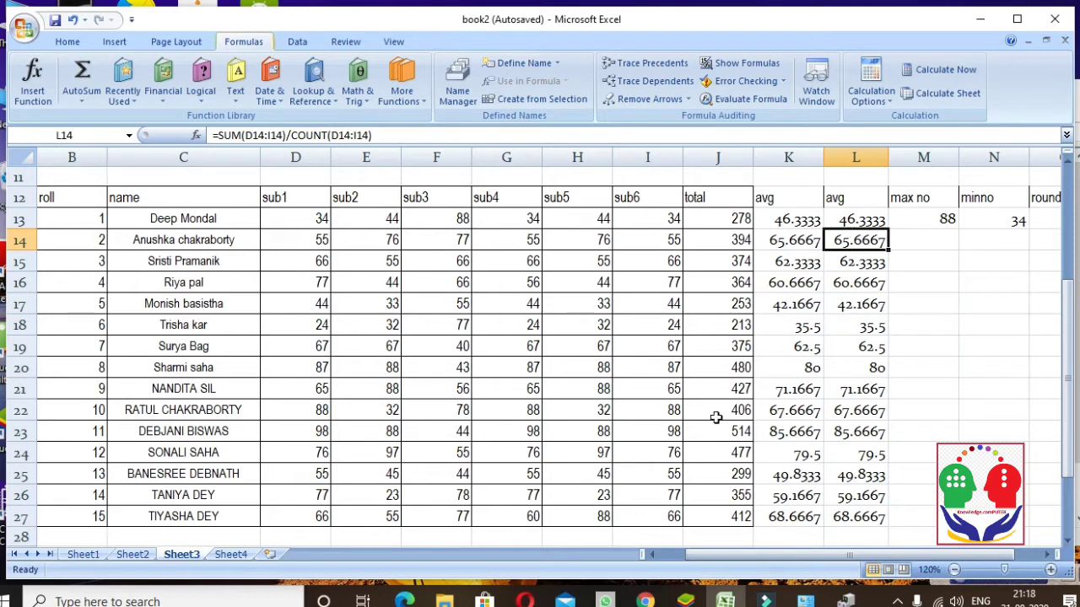
Enter =NOW() in E34 to display the current date and time
scroll(715, 418, "down", 4)
scroll(715, 417, "down", 2)
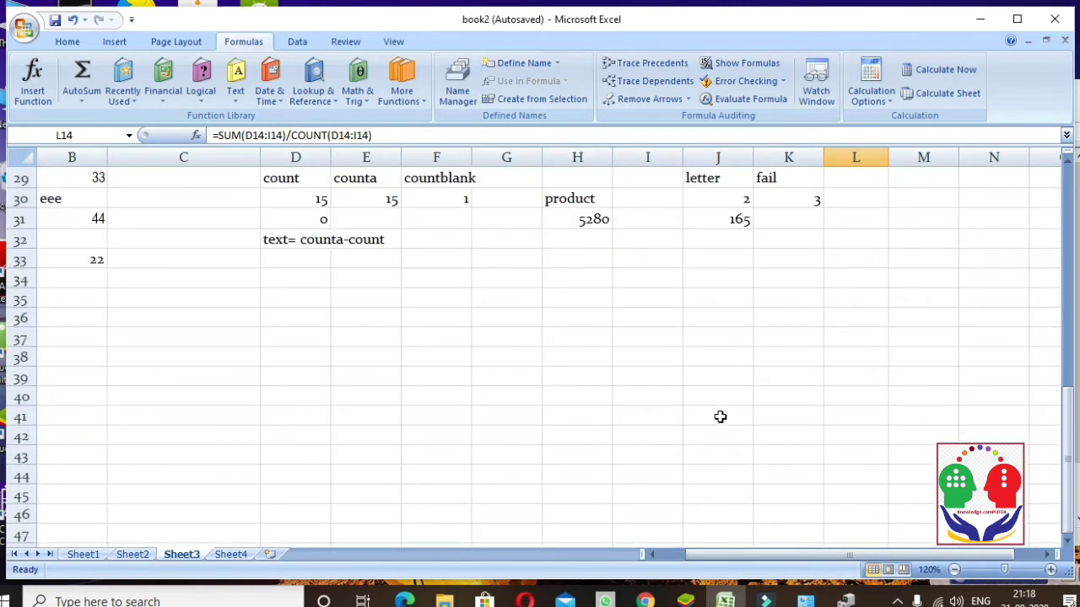
left_click(340, 285)
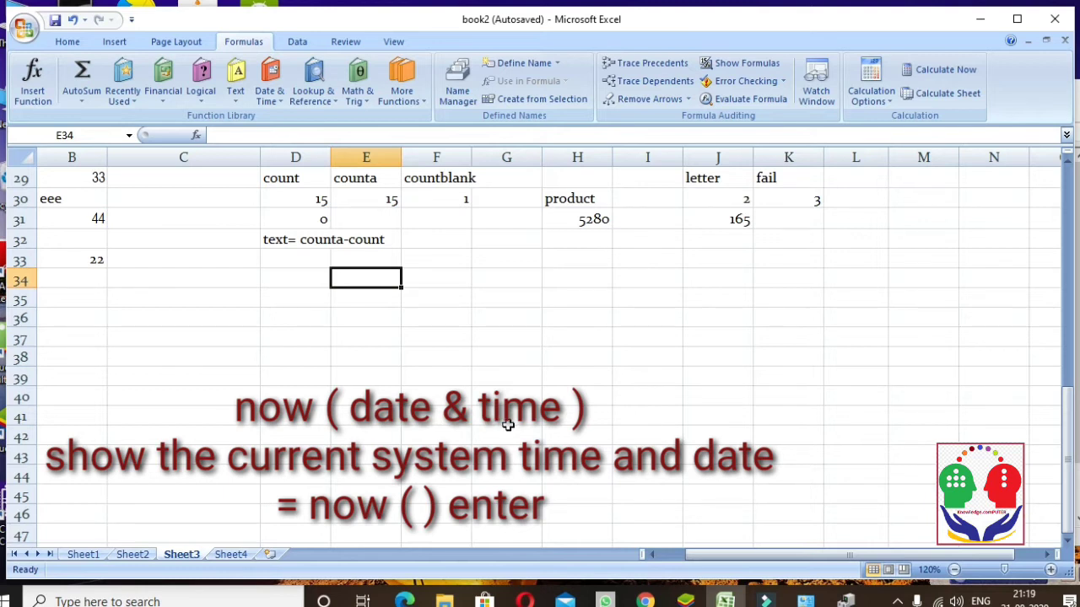
type("=n")
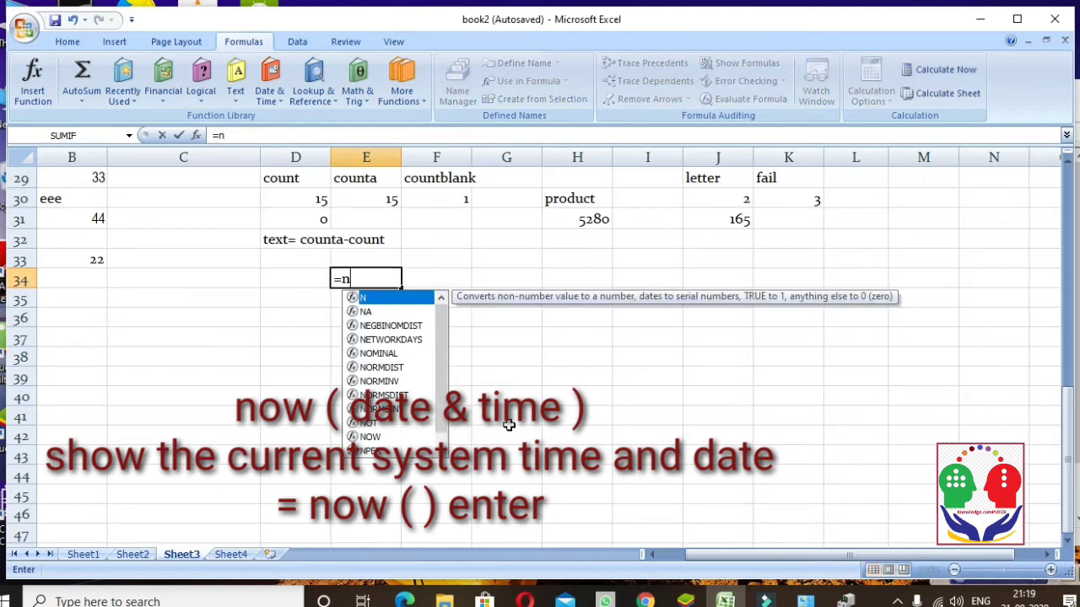
type("ow(")
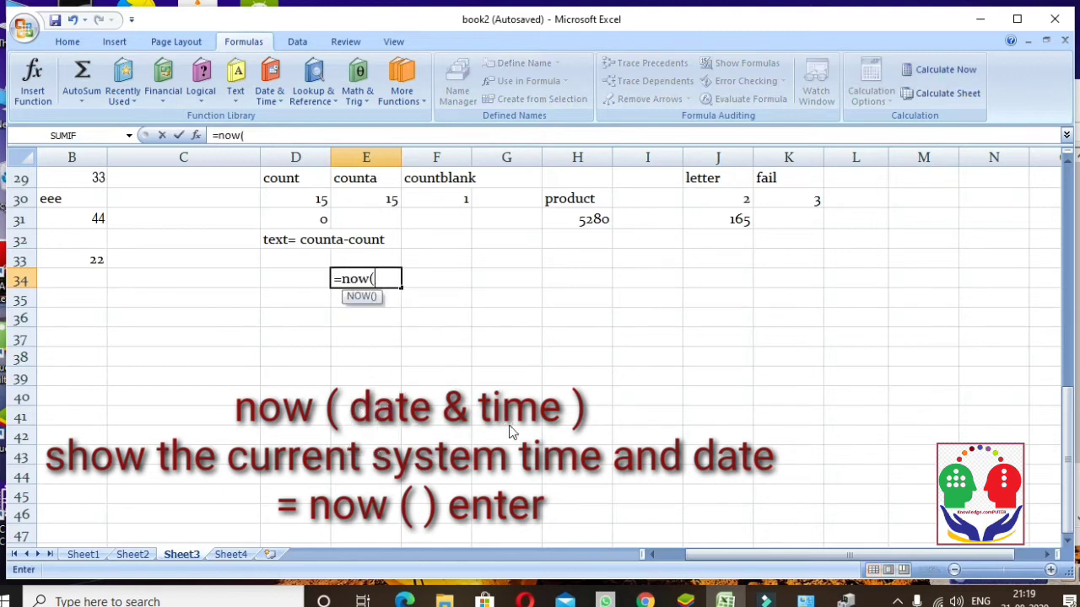
type(")")
key("Return")
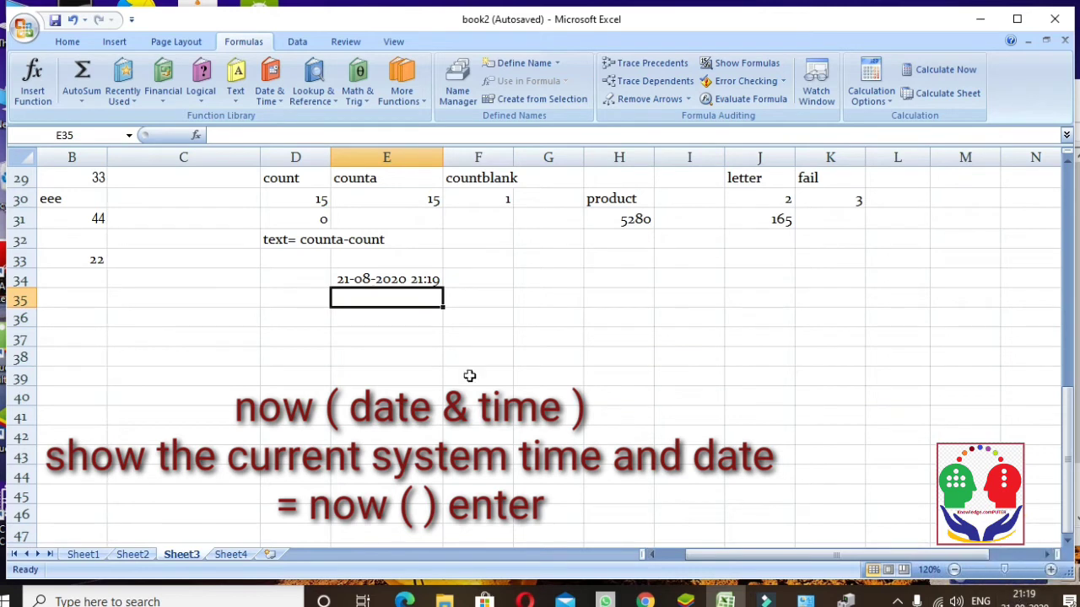
left_click(389, 280)
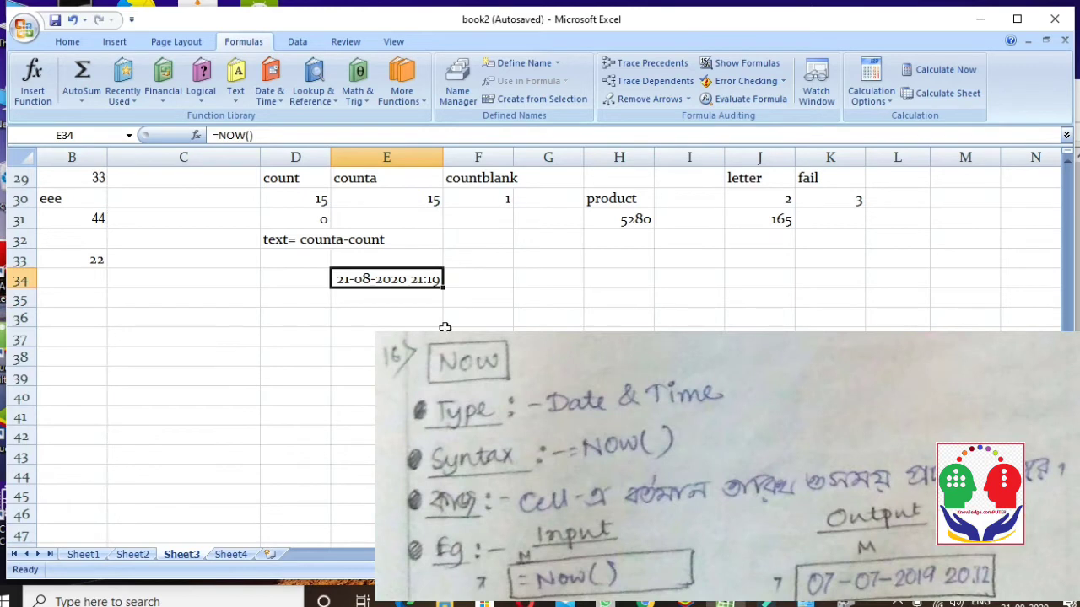
left_click(393, 303)
Enter =TODAY() in E35 to display today's date, 21-08-2020
type("=")
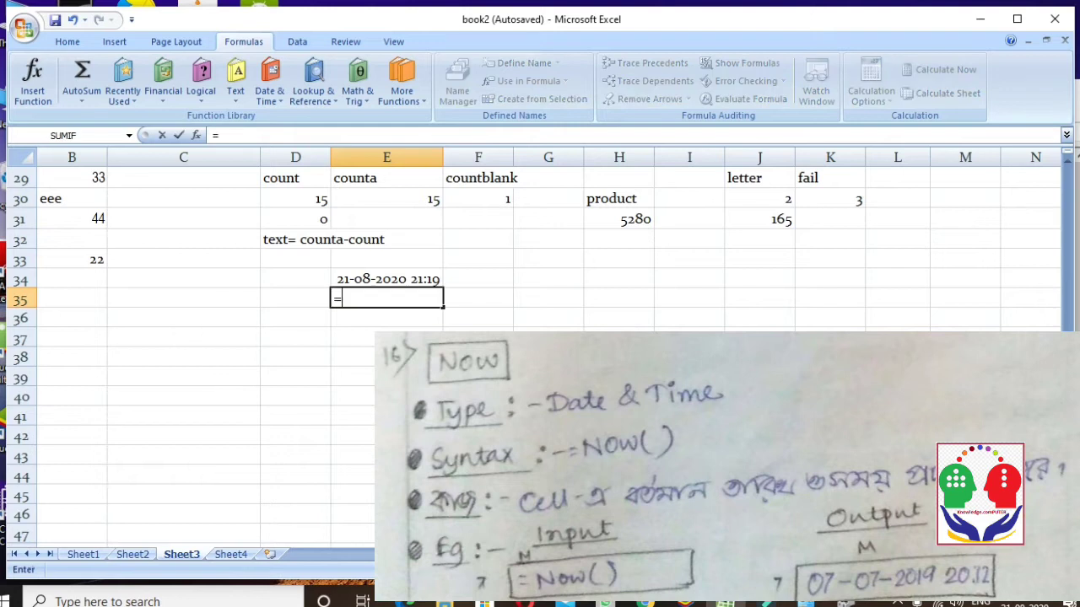
type("tod")
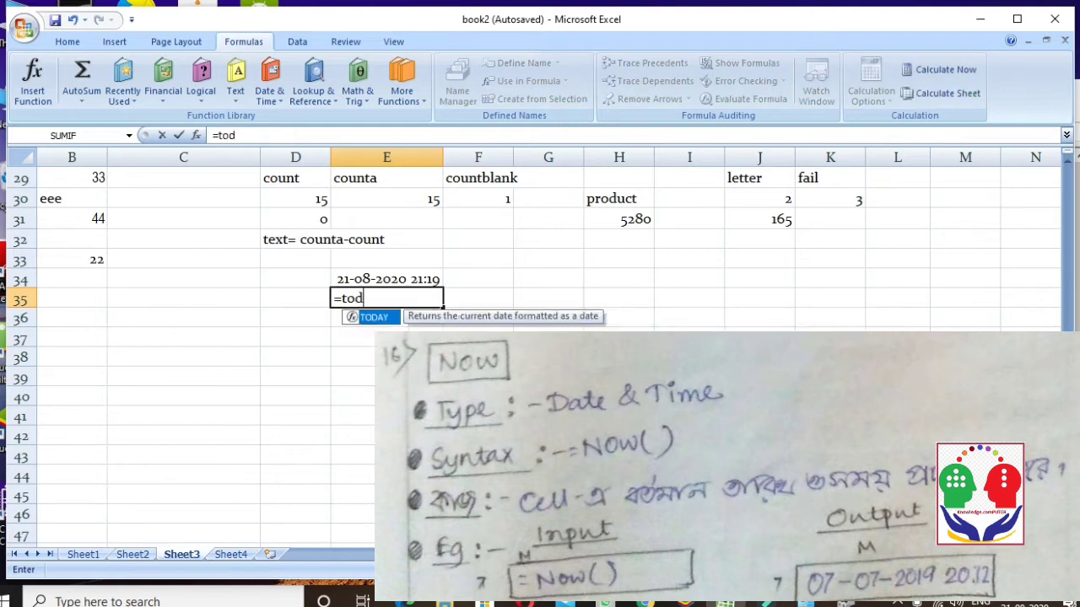
type("ay()")
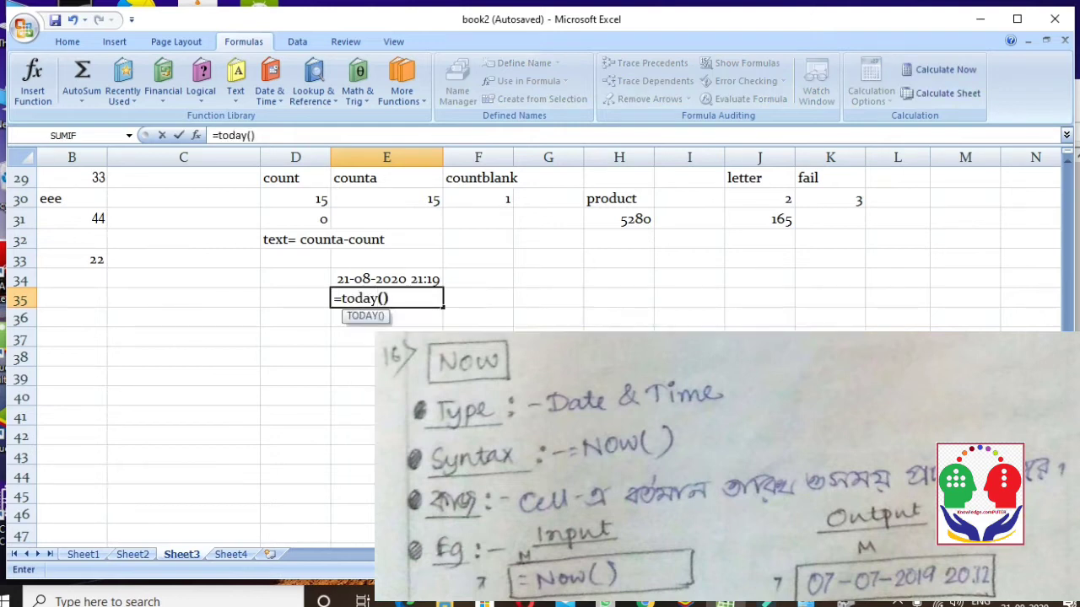
key("Return")
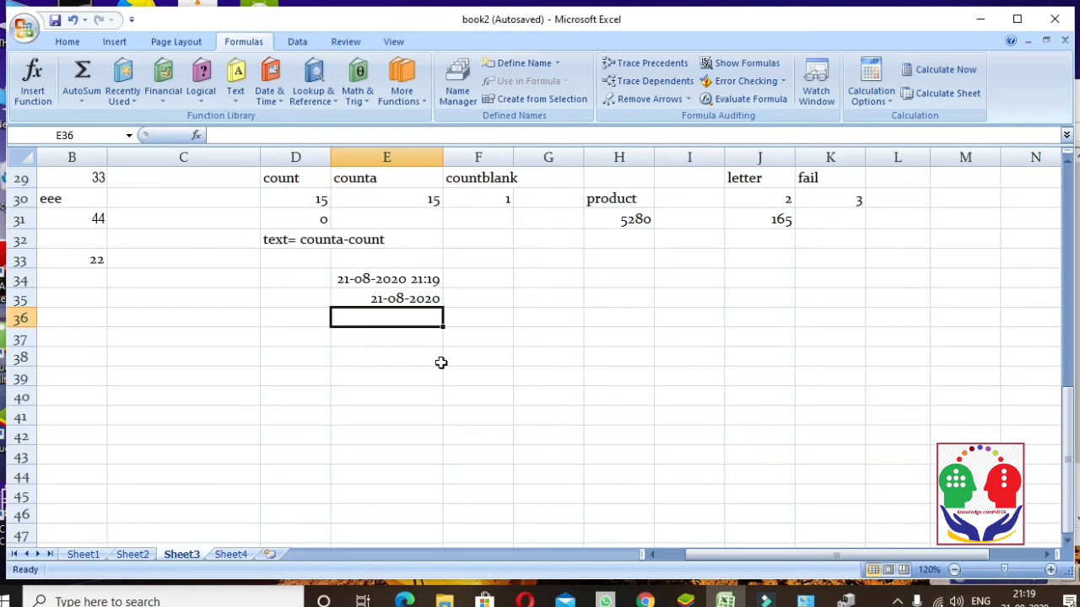
scroll(440, 363, "up", 1)
Type a sample first, last and middle name into G35, I35 and H35
left_click(490, 361)
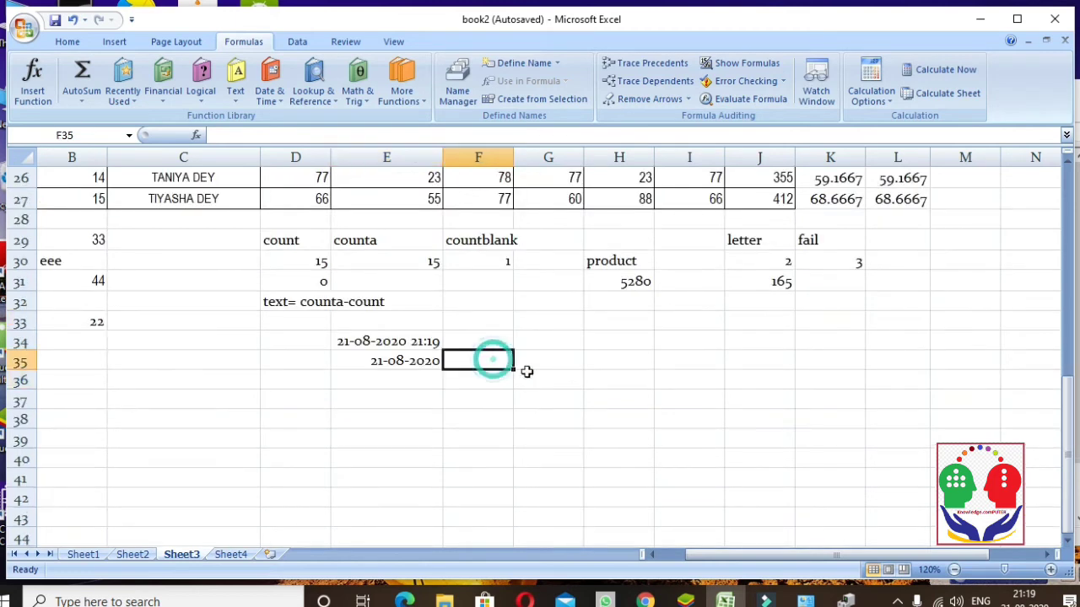
left_click(546, 364)
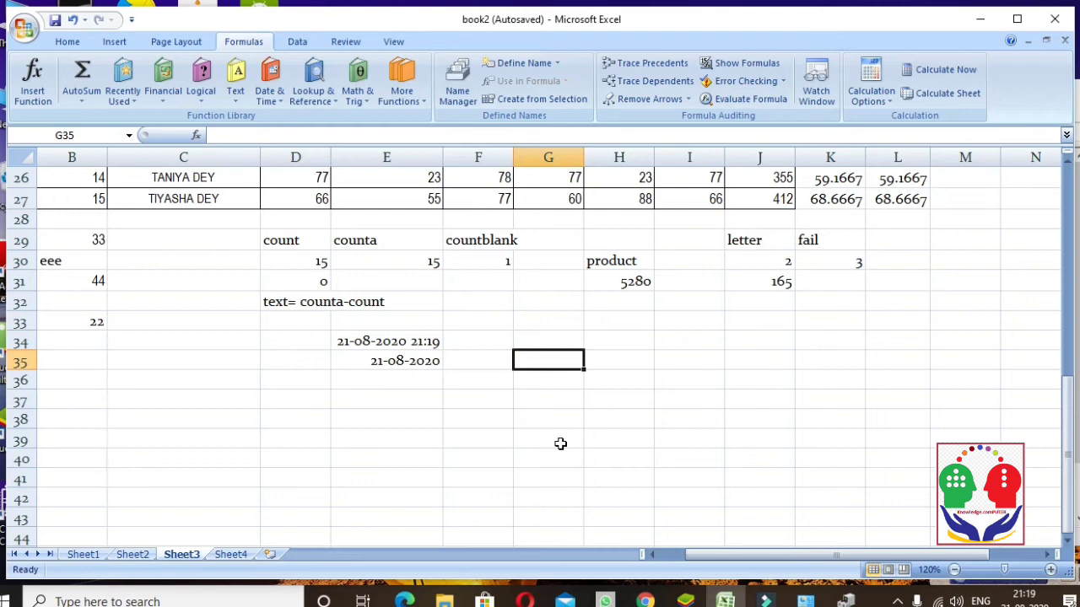
type("aka")
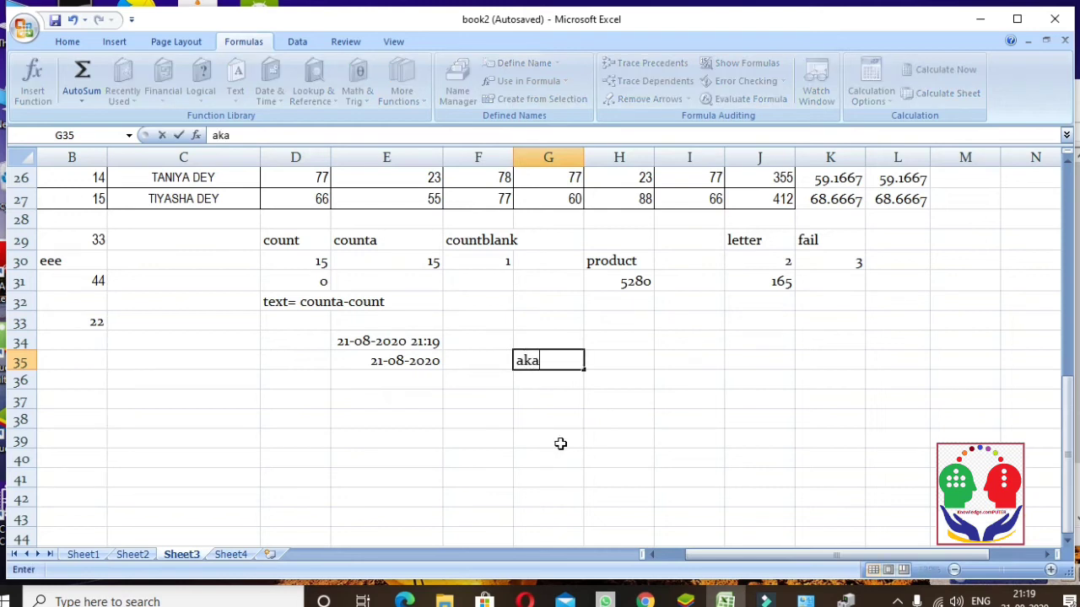
type("sh")
left_click(679, 364)
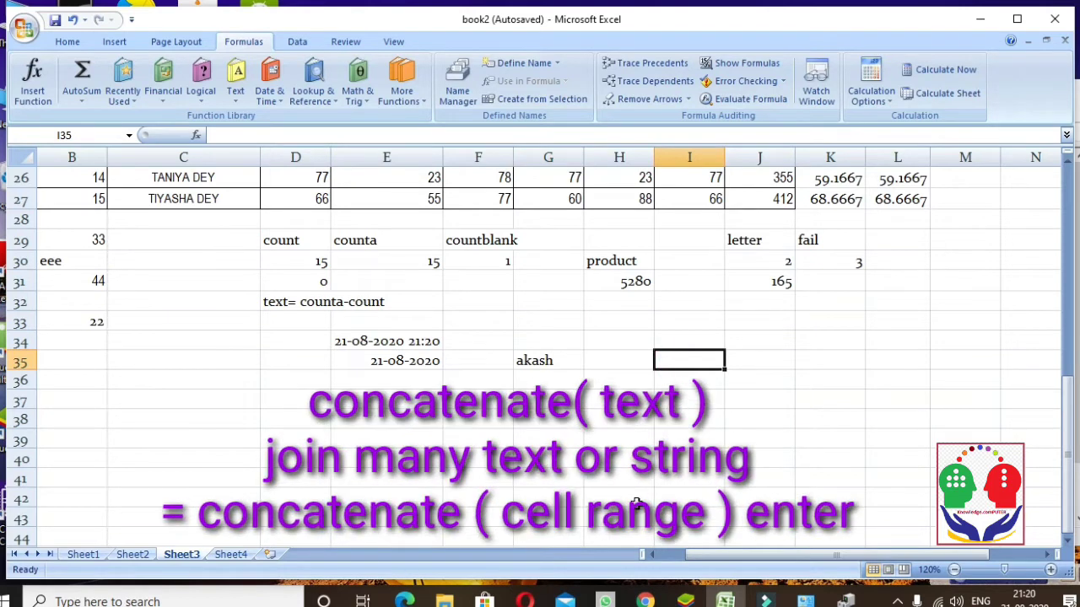
type("su")
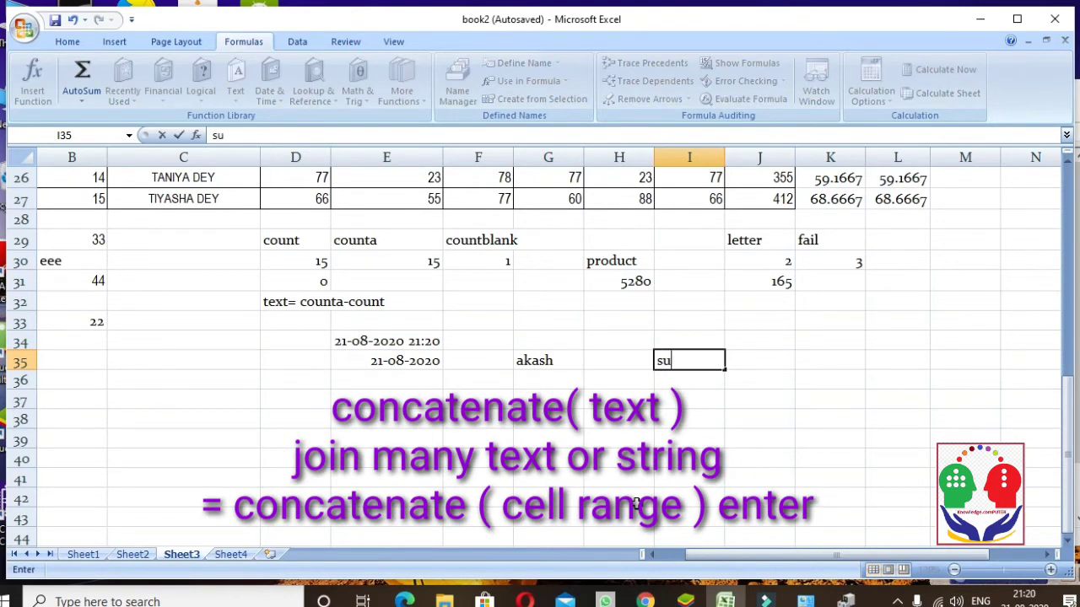
type("r")
left_click(631, 361)
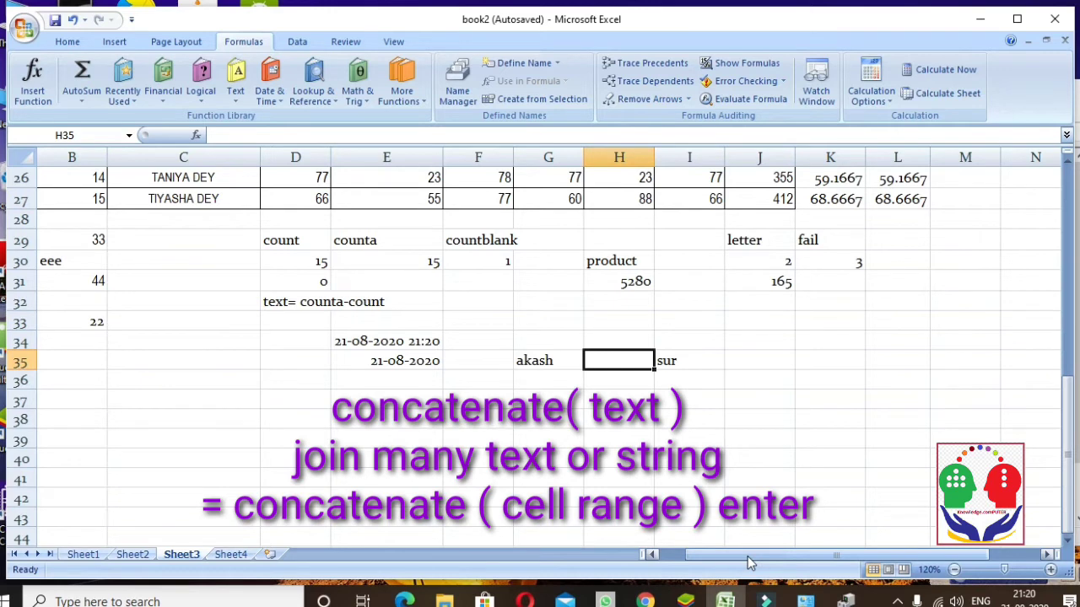
type("ro")
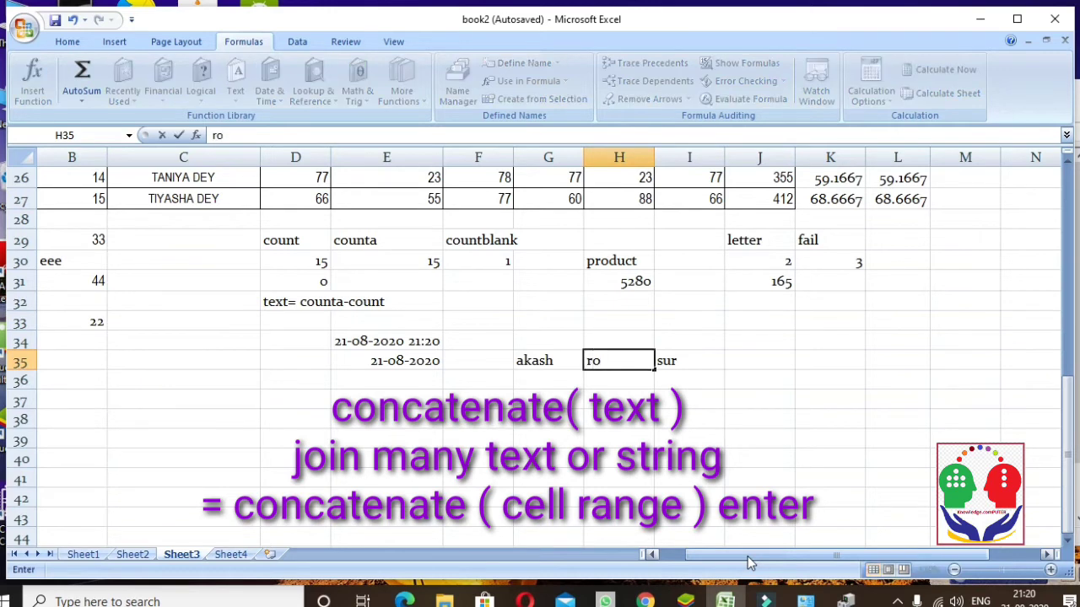
type("y")
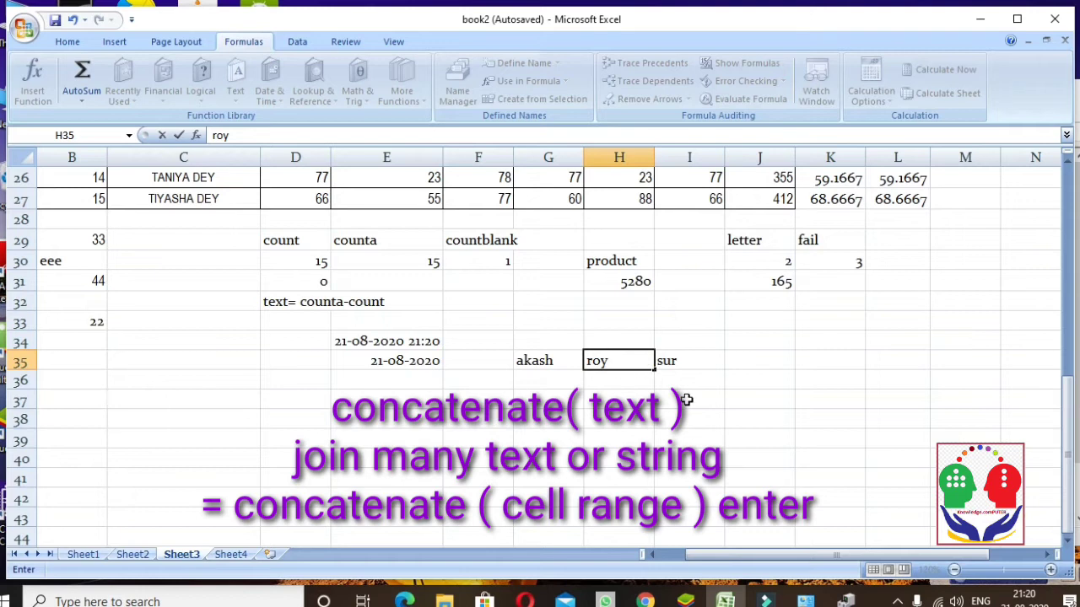
left_click(548, 396)
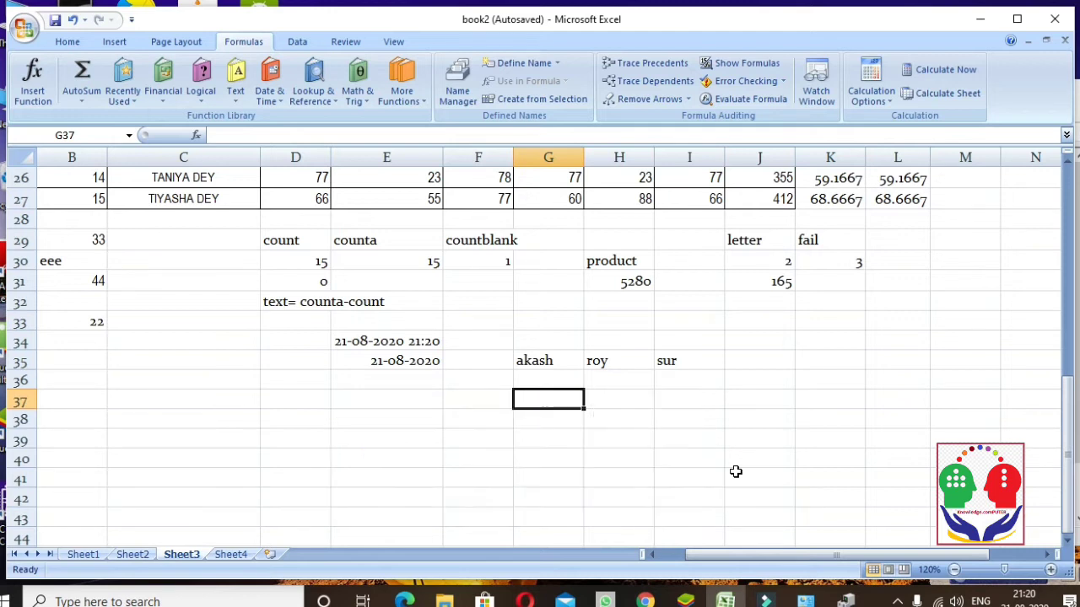
Enter =CONCATENATE(G35,H35,I35) in G37 to join the three name parts
type("=c")
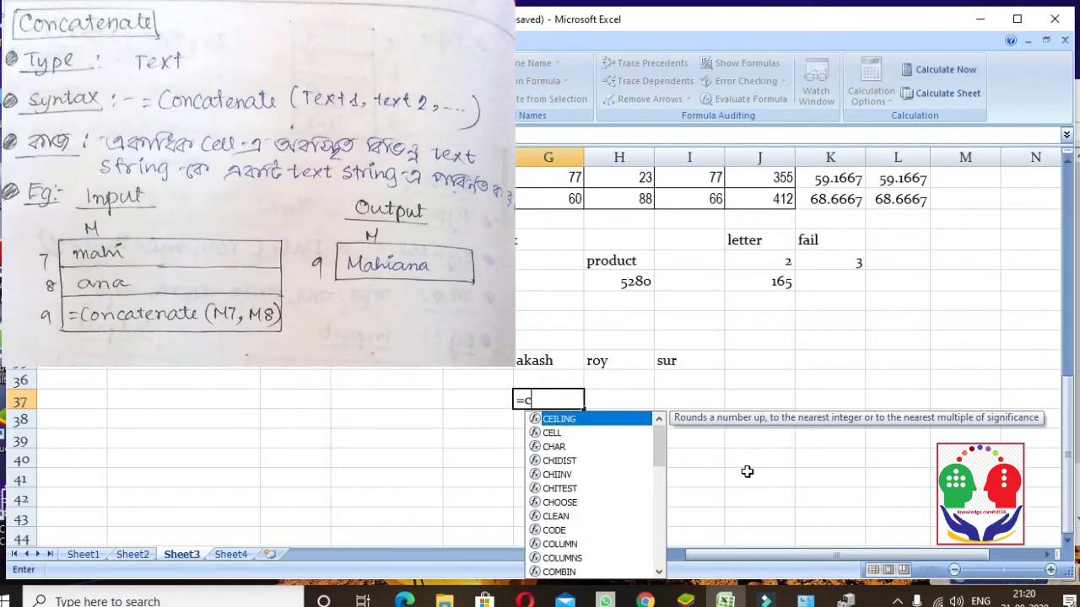
type("on")
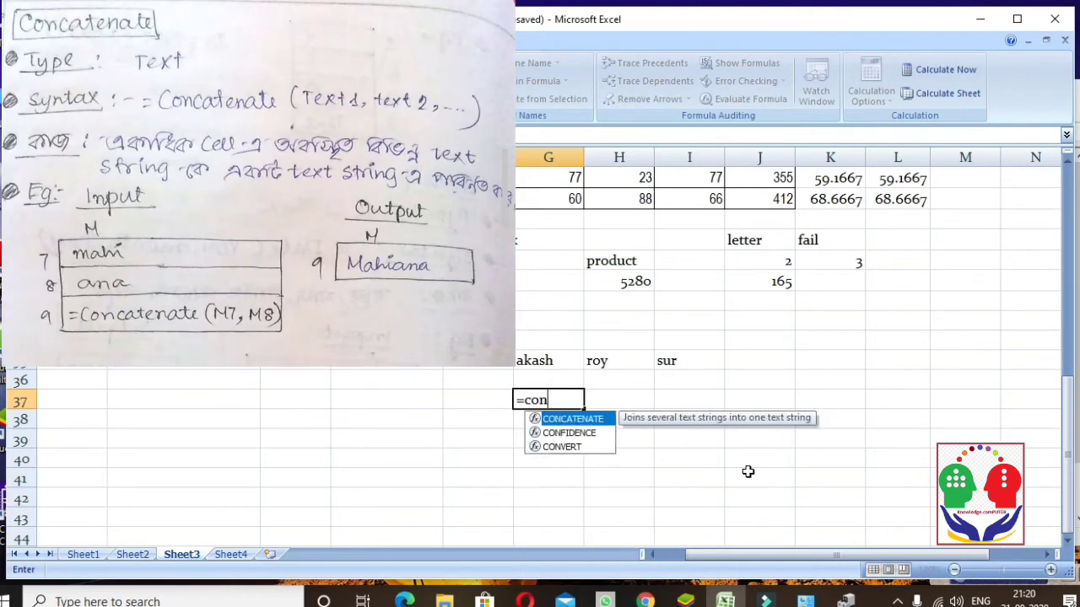
type("catena")
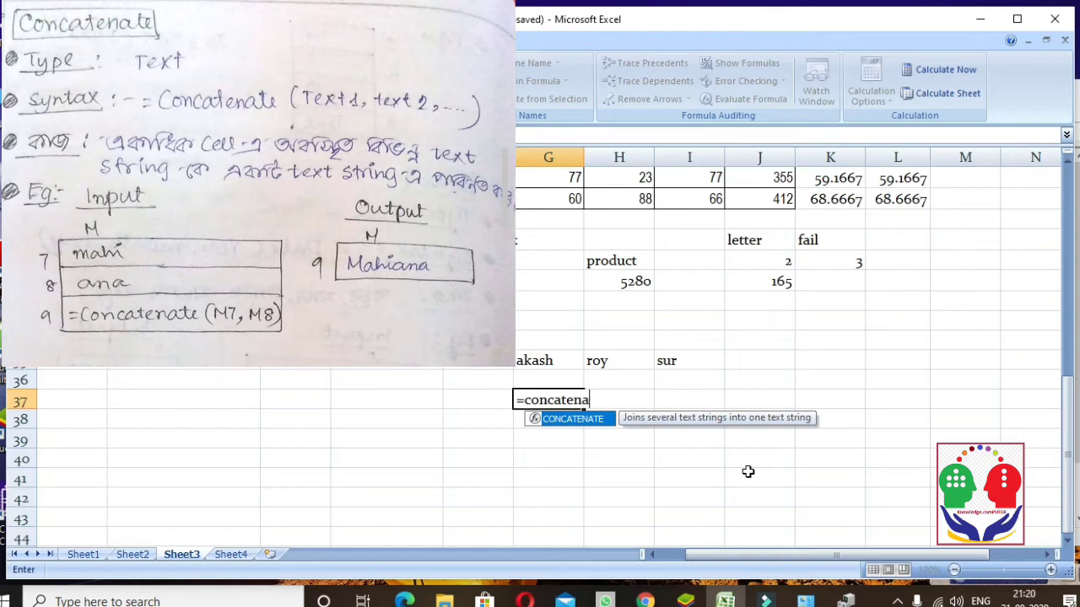
type("t")
double_click(600, 420)
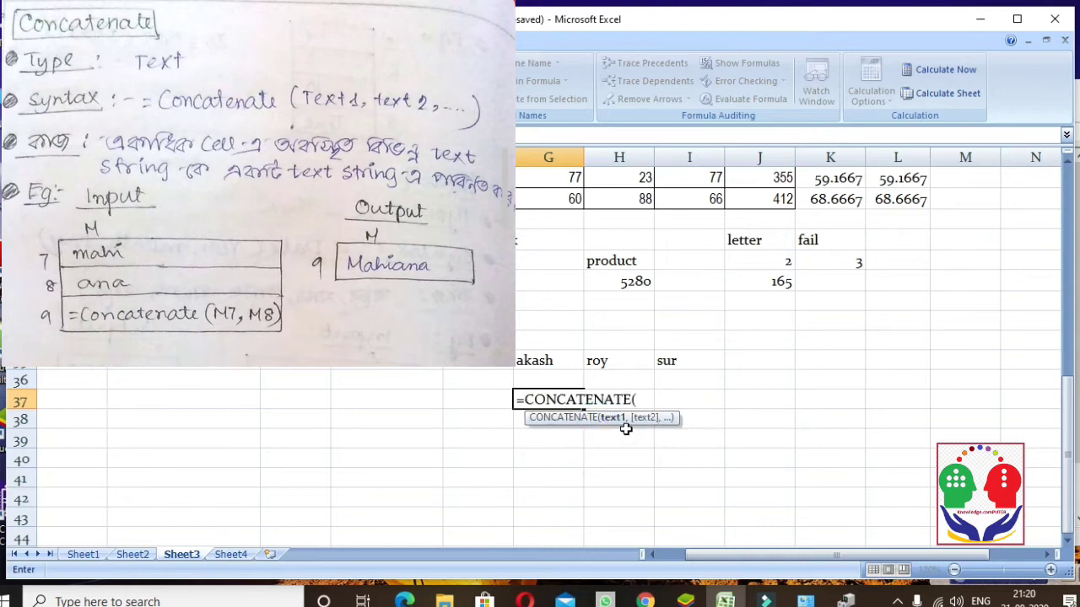
left_click(536, 364)
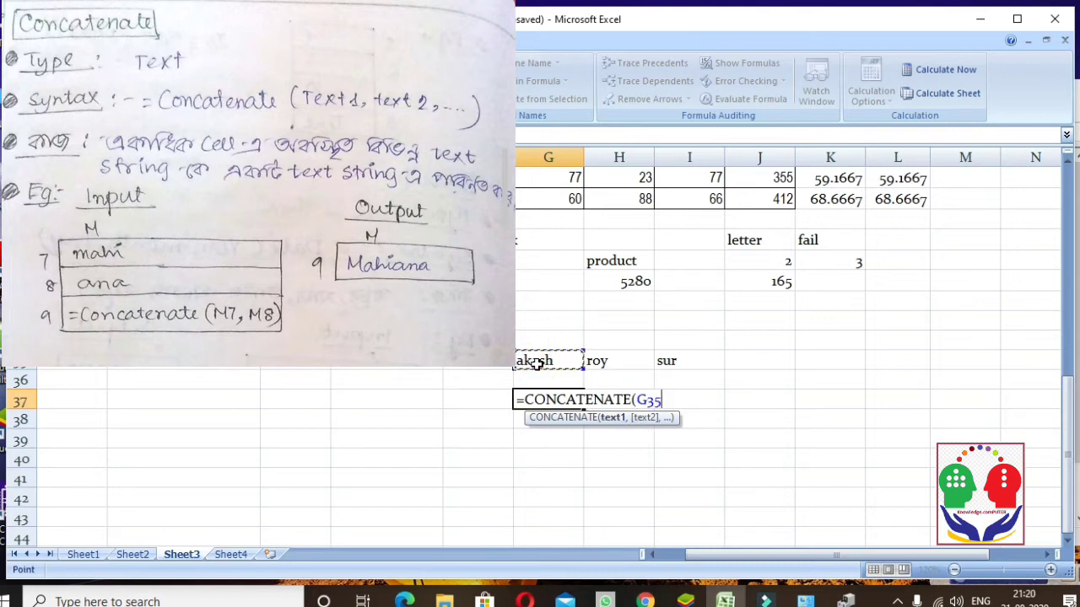
type(",")
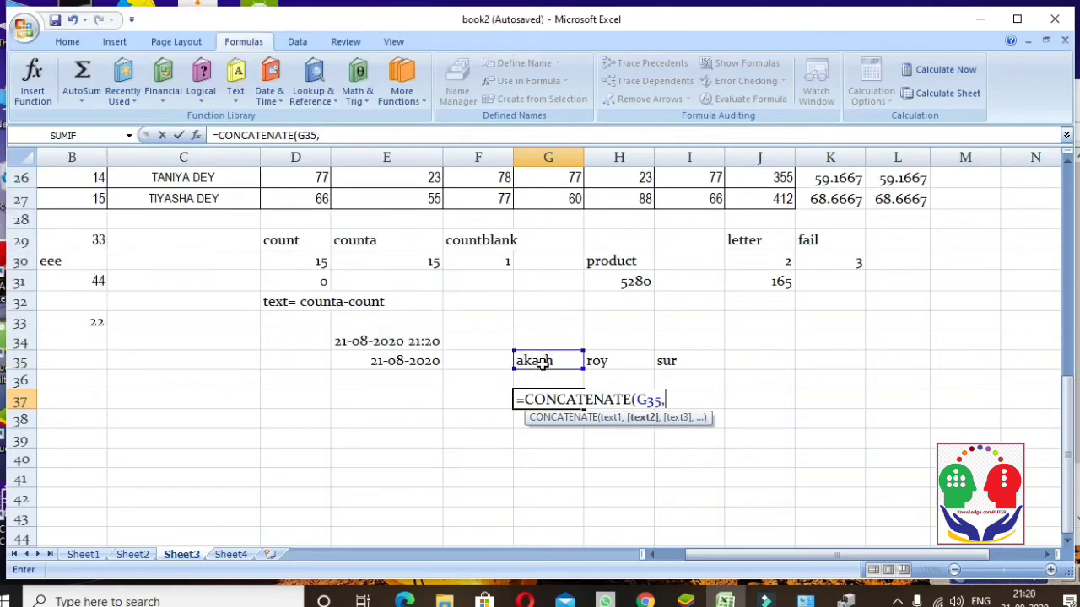
left_click(607, 364)
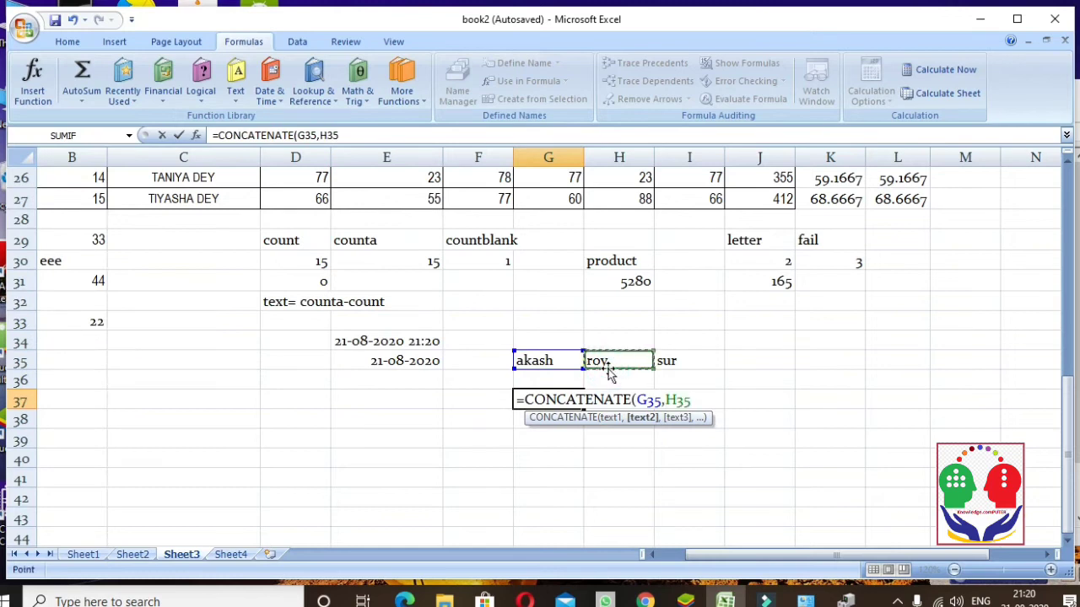
type(",")
left_click(670, 358)
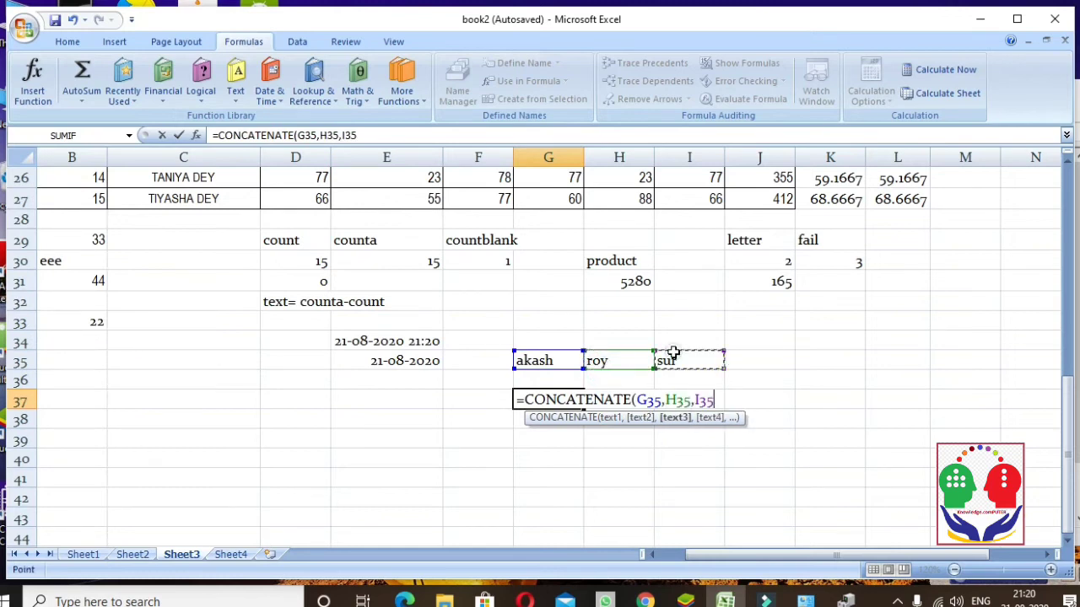
type(")")
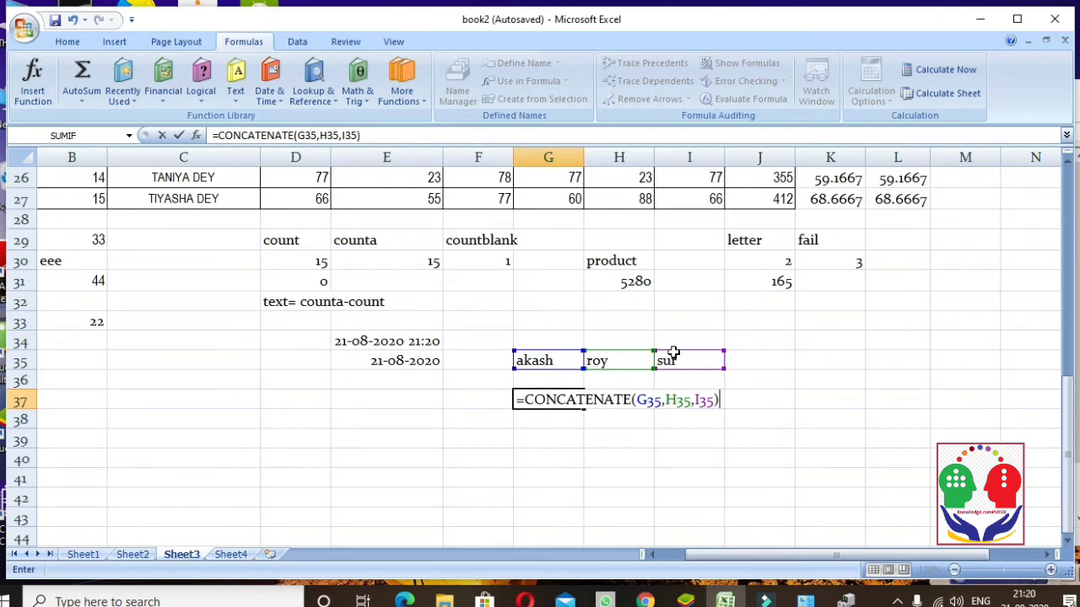
key("Return")
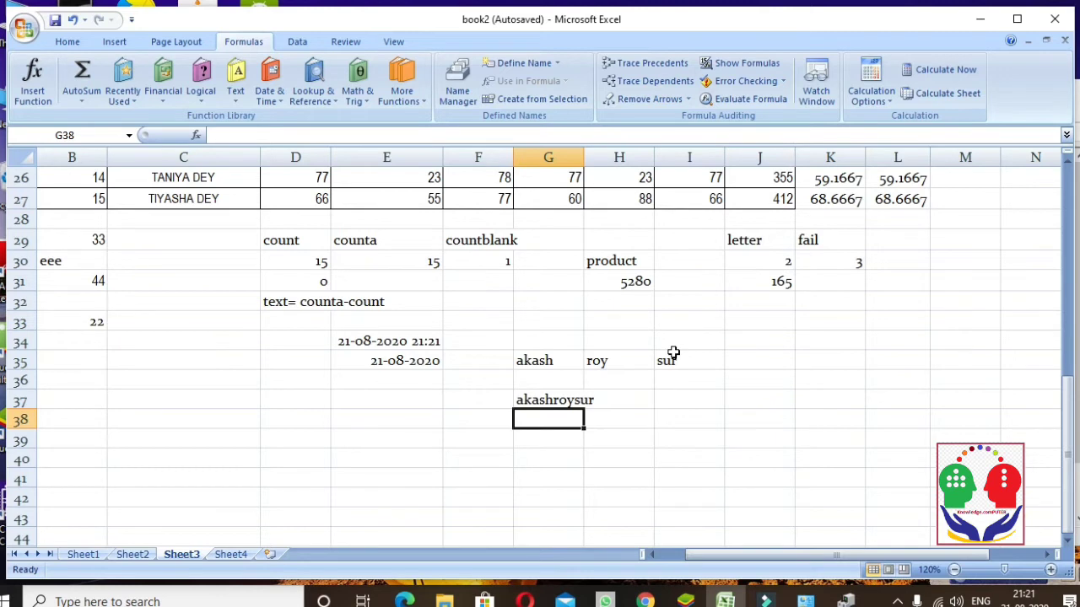
Replace the middle name in H35 with a shorter sample middle name
left_click(604, 359)
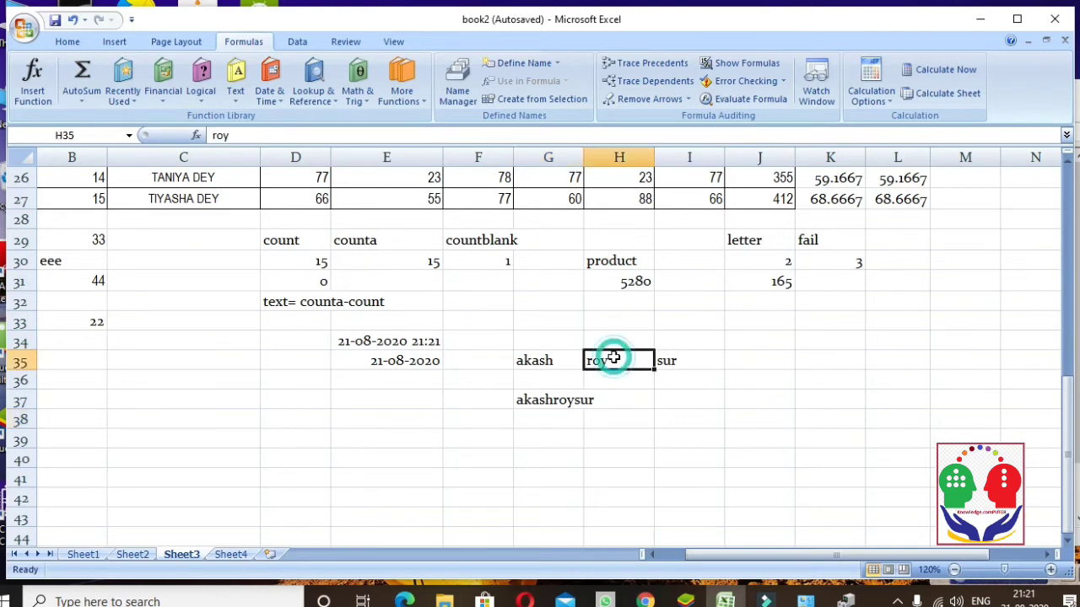
type("kr")
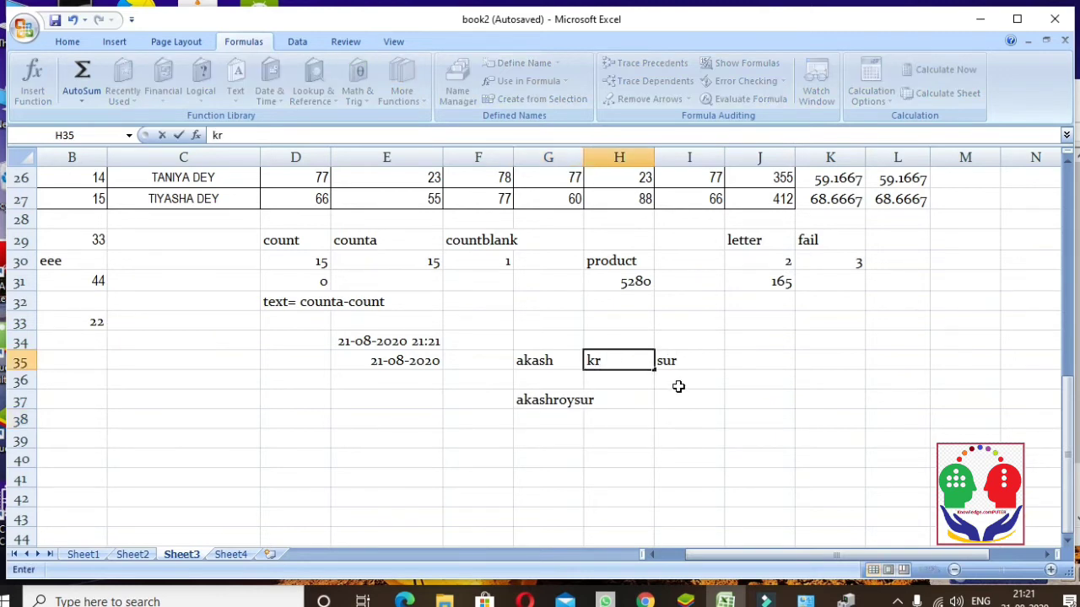
left_click(681, 403)
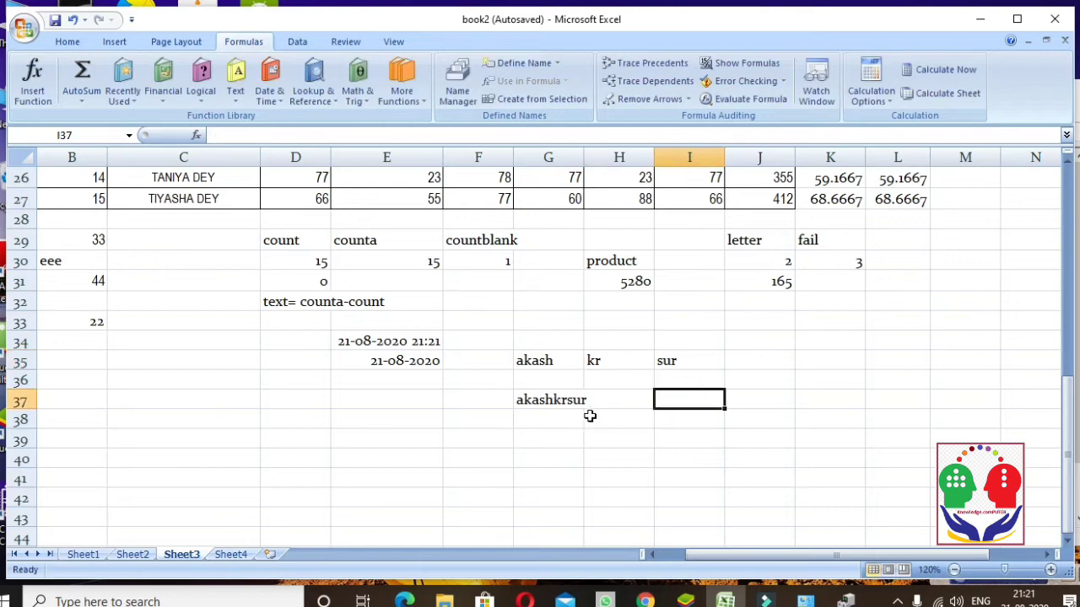
Label G34, H34 and I34 as fn, mn and ln above the name parts
left_click(540, 342)
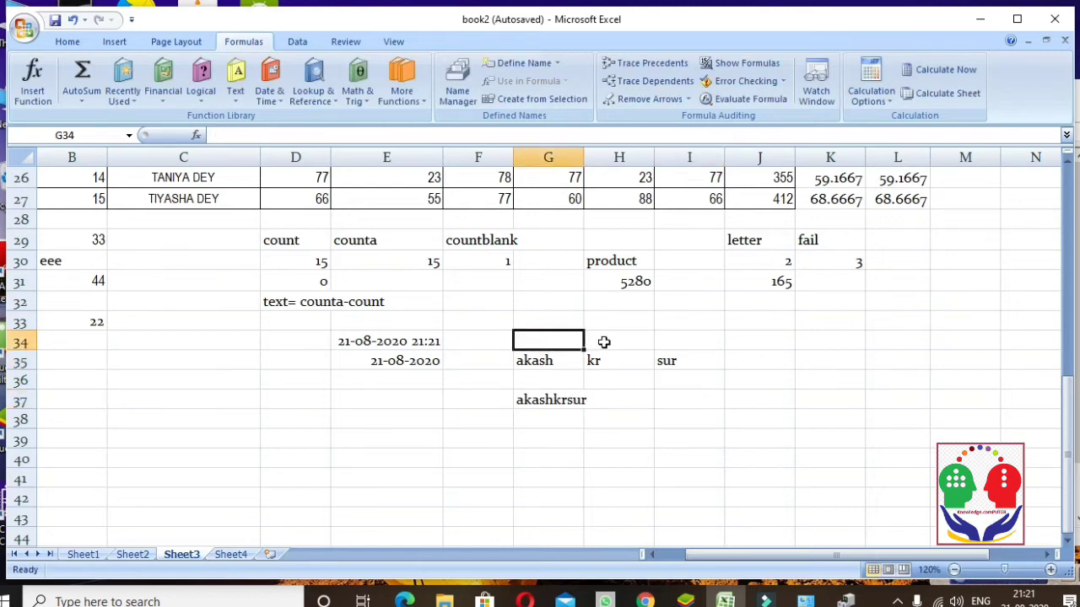
type("fn")
left_click(604, 342)
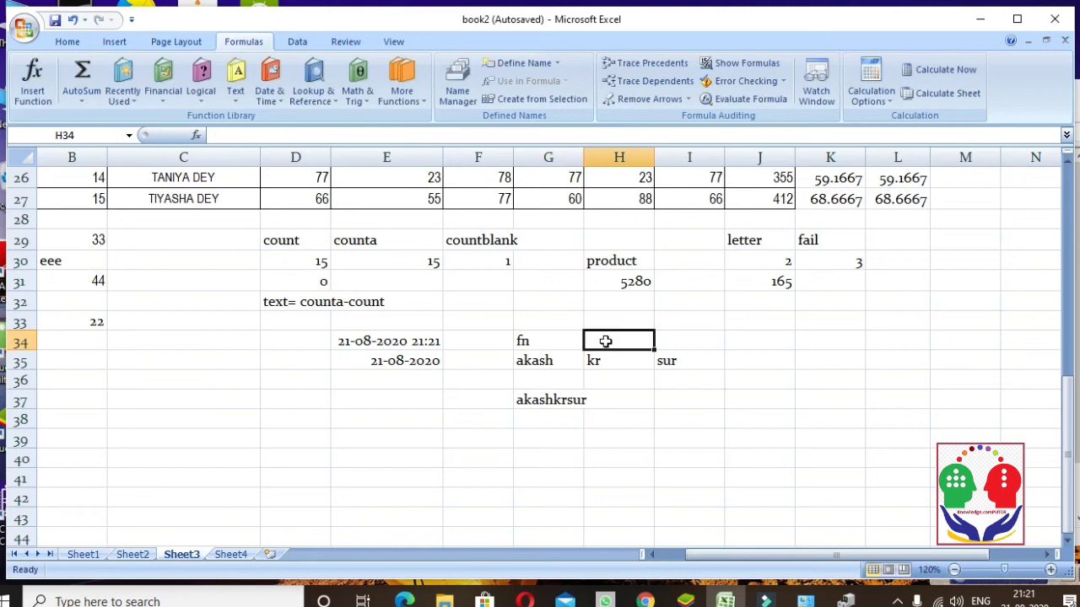
type("m")
key("Tab")
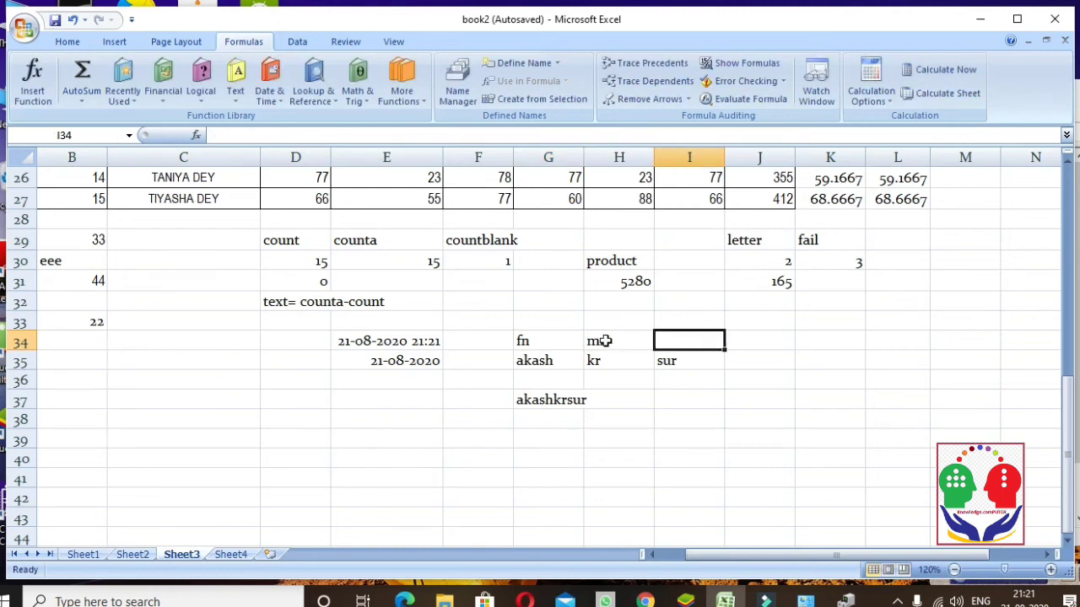
type("ln")
left_click(660, 368)
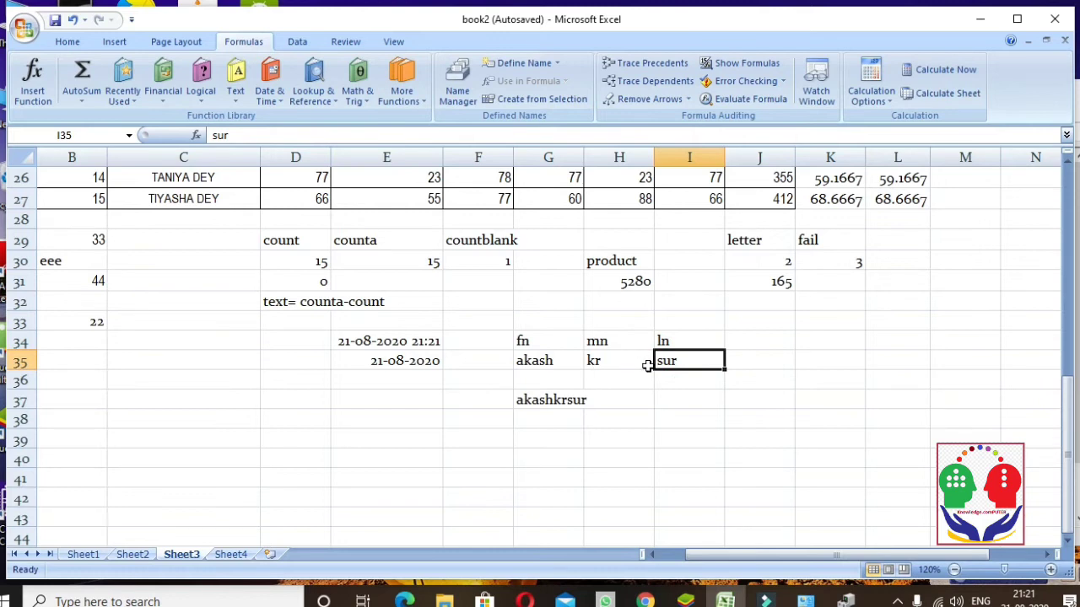
left_click(550, 397)
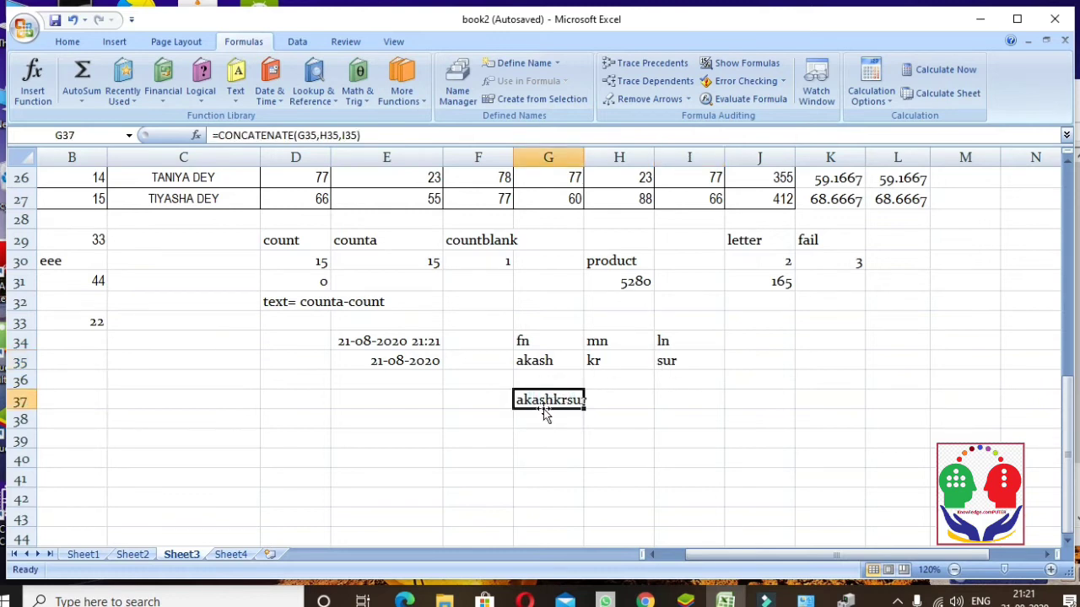
Change G37's formula to =CONCATENATE(G35," ",H35," ",I35) so names are space-separated
left_click(321, 135)
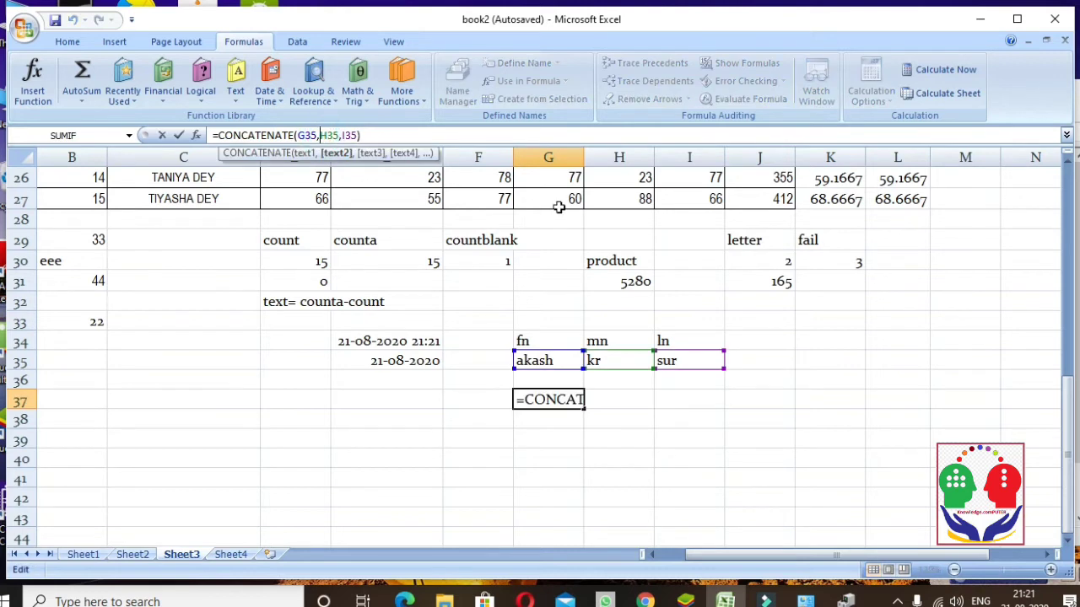
type("\"")
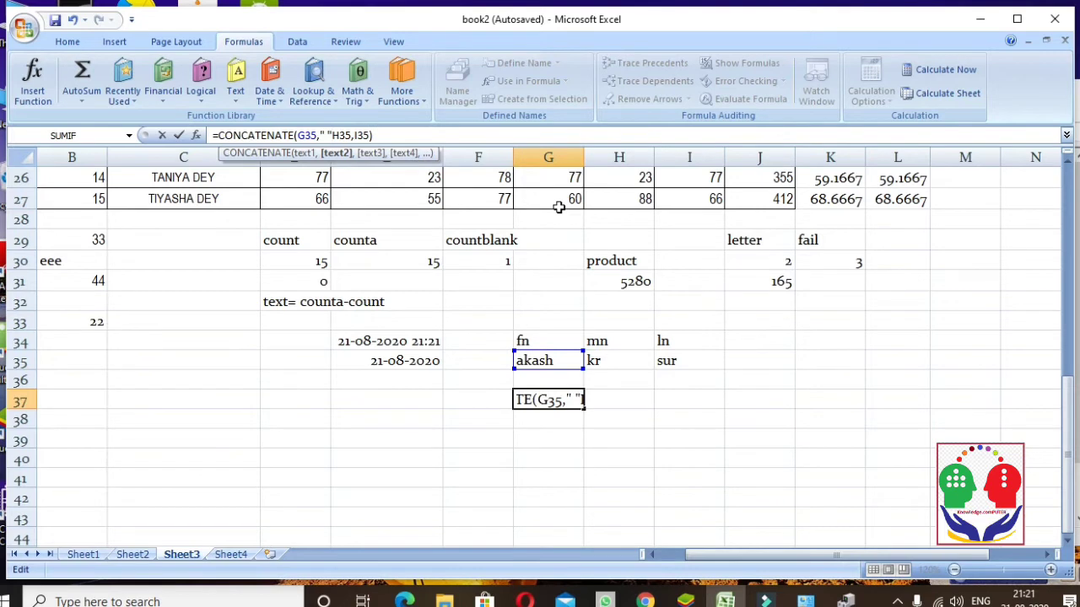
type(",")
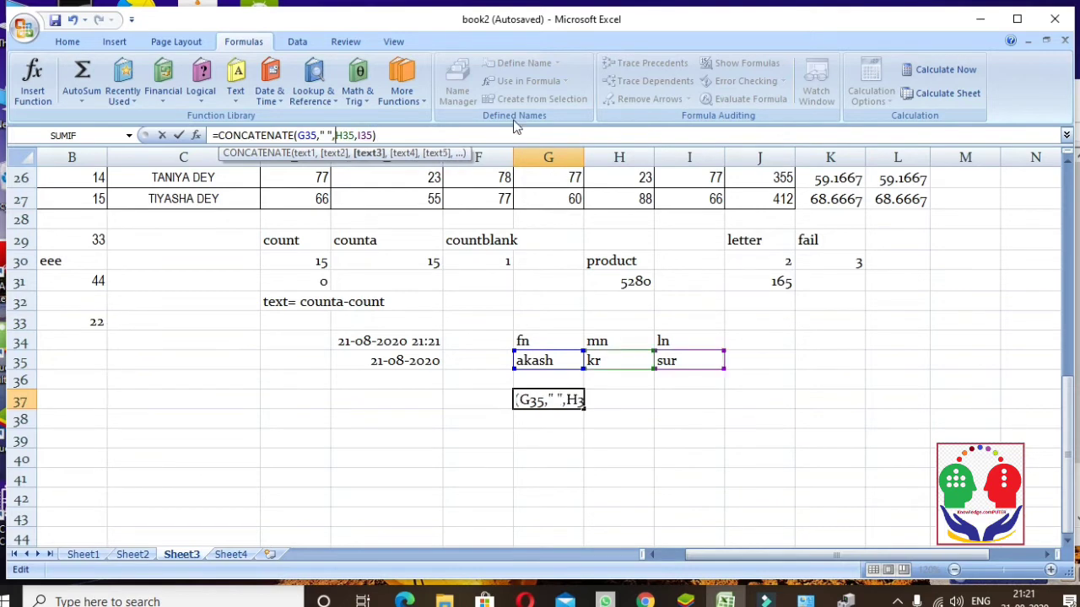
left_click(359, 135)
left_click(358, 135)
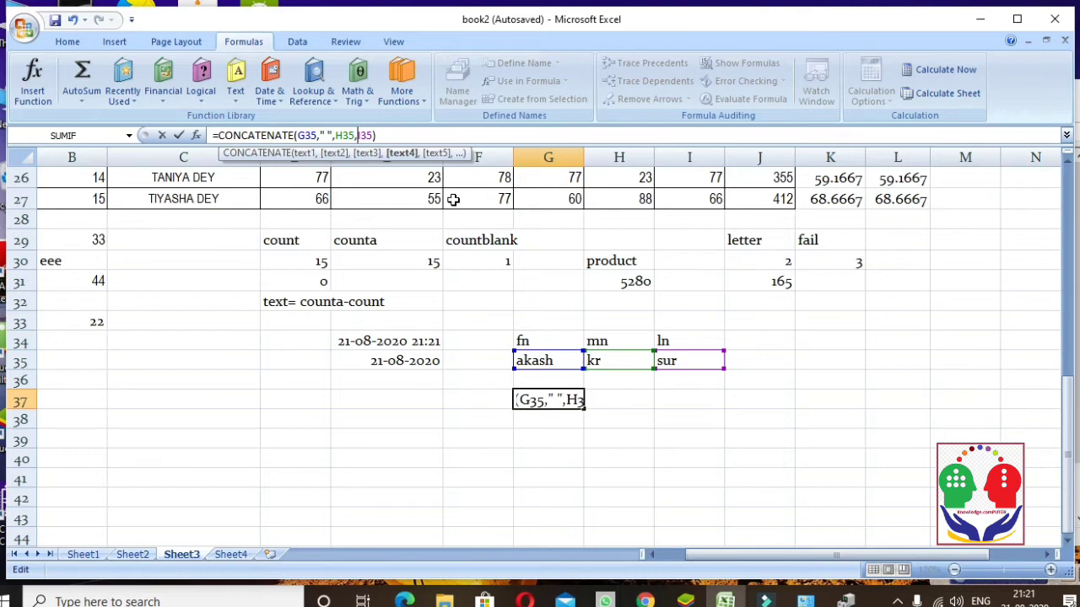
type("\"")
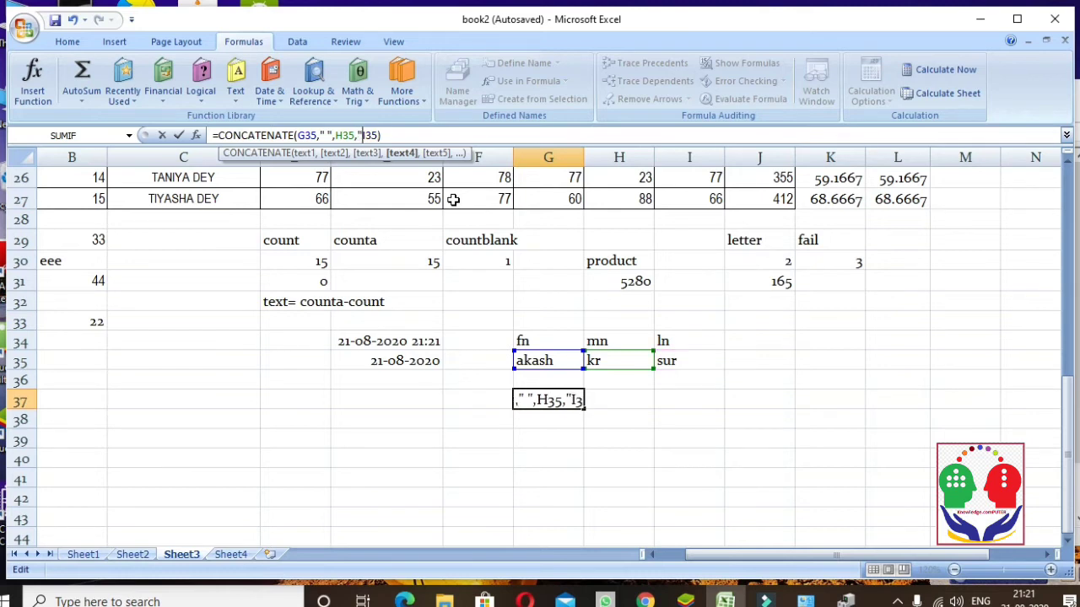
type(" \"")
type(",")
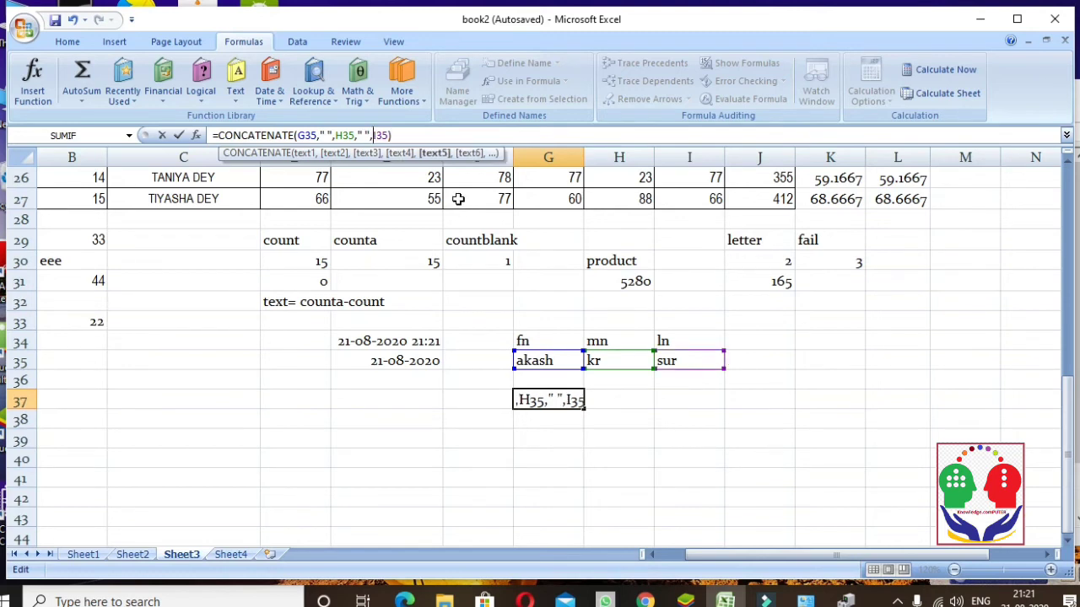
key("Return")
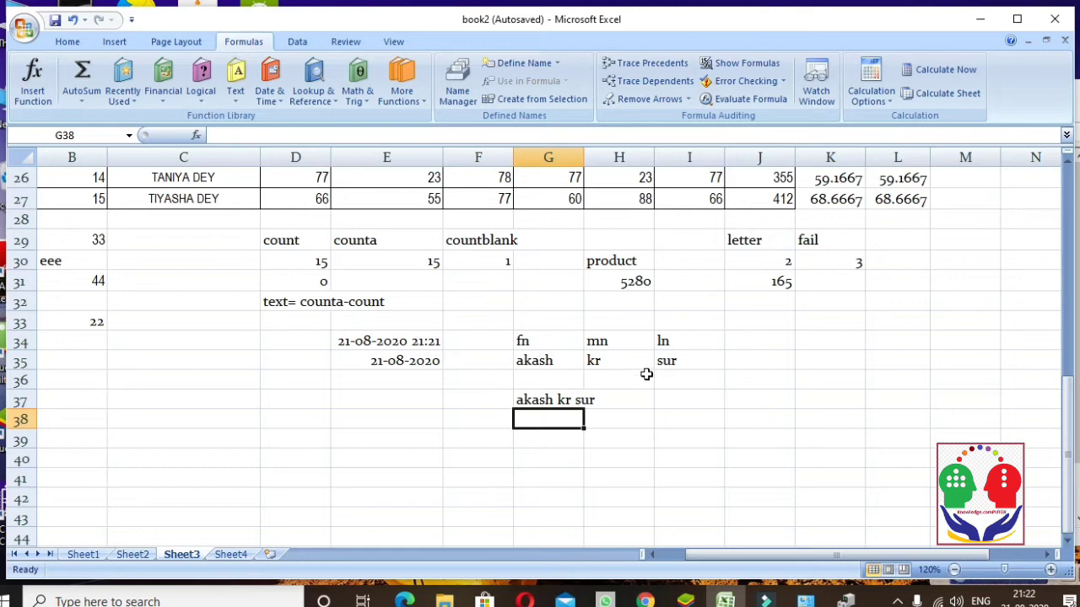
left_click(574, 405)
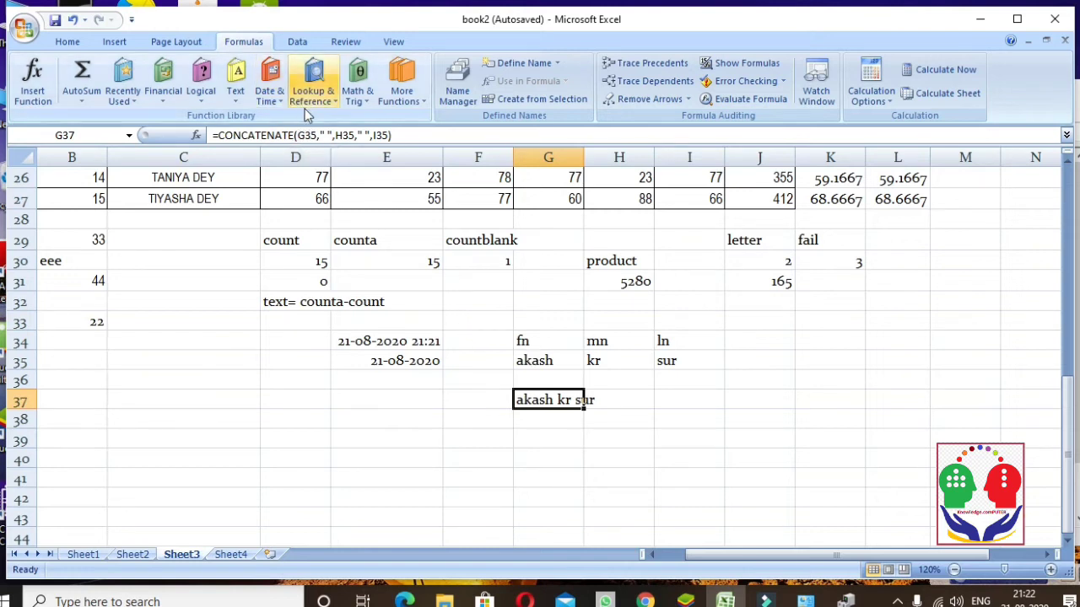
left_click(298, 135)
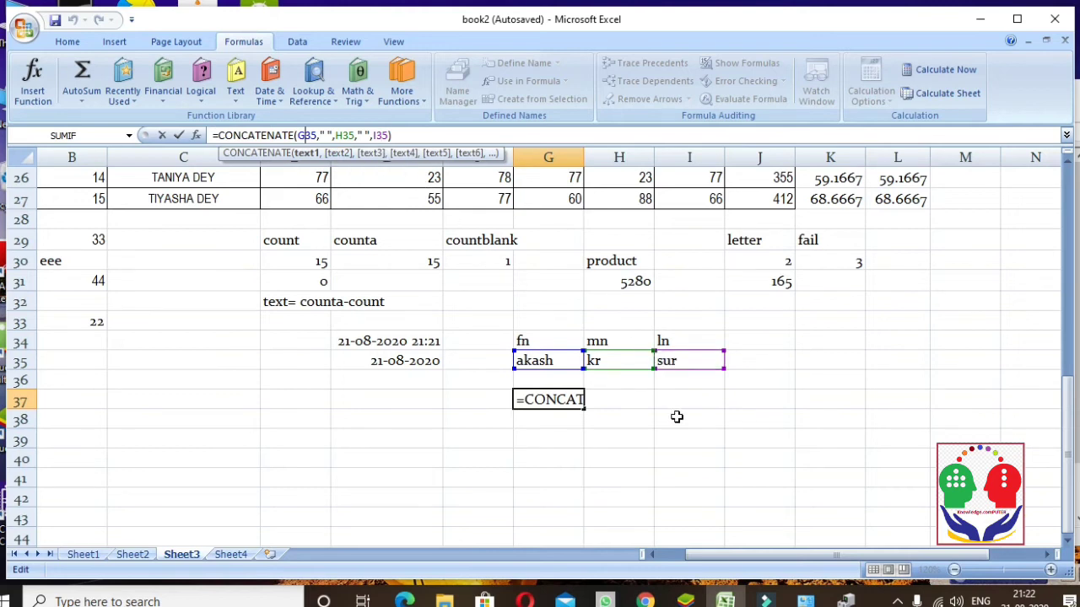
key("Return")
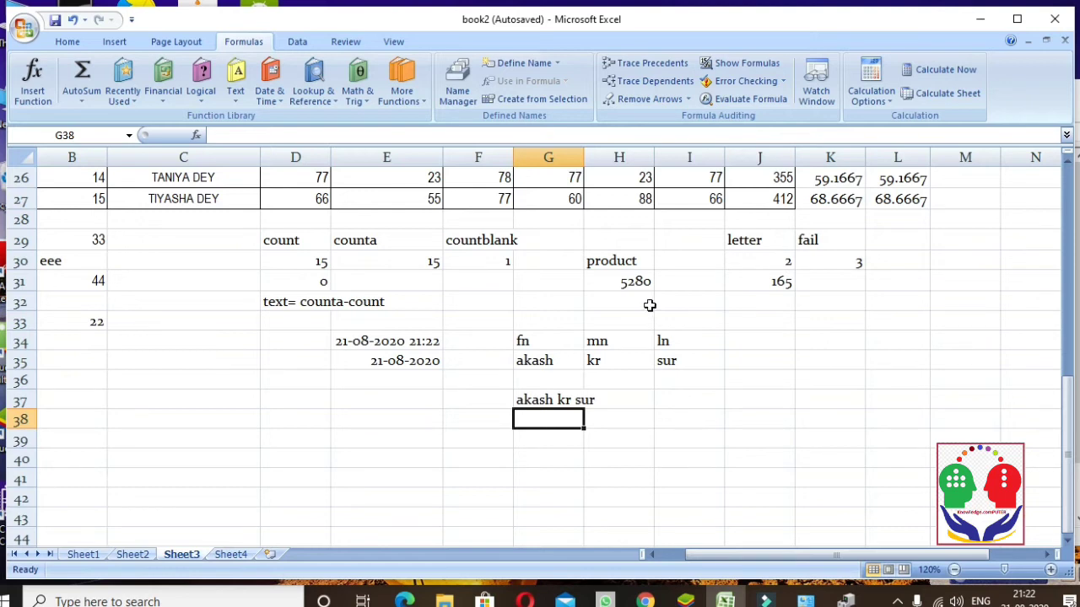
left_click(533, 364)
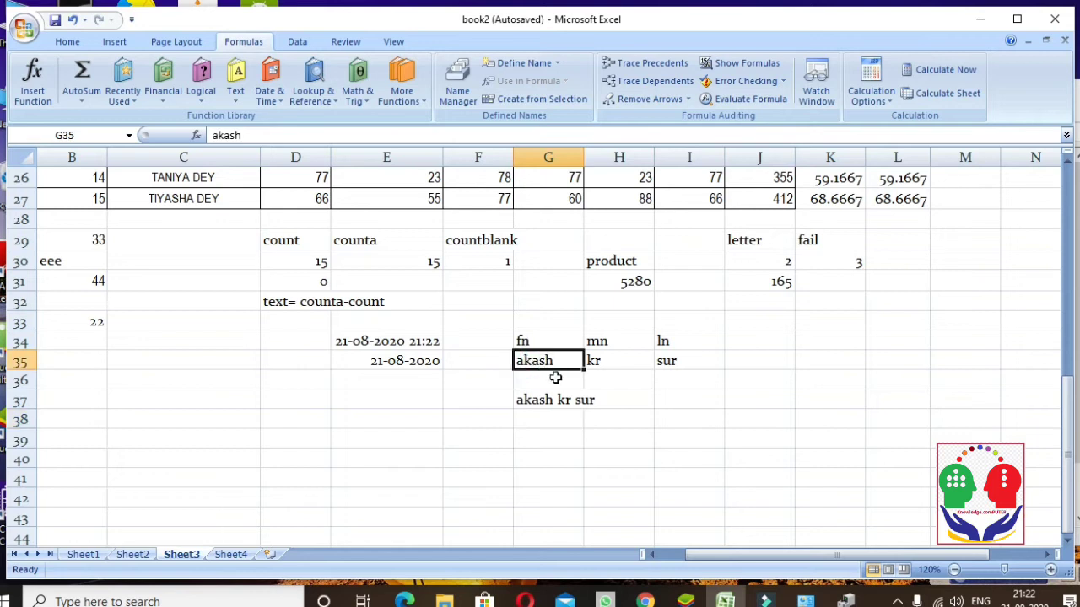
left_click(674, 405)
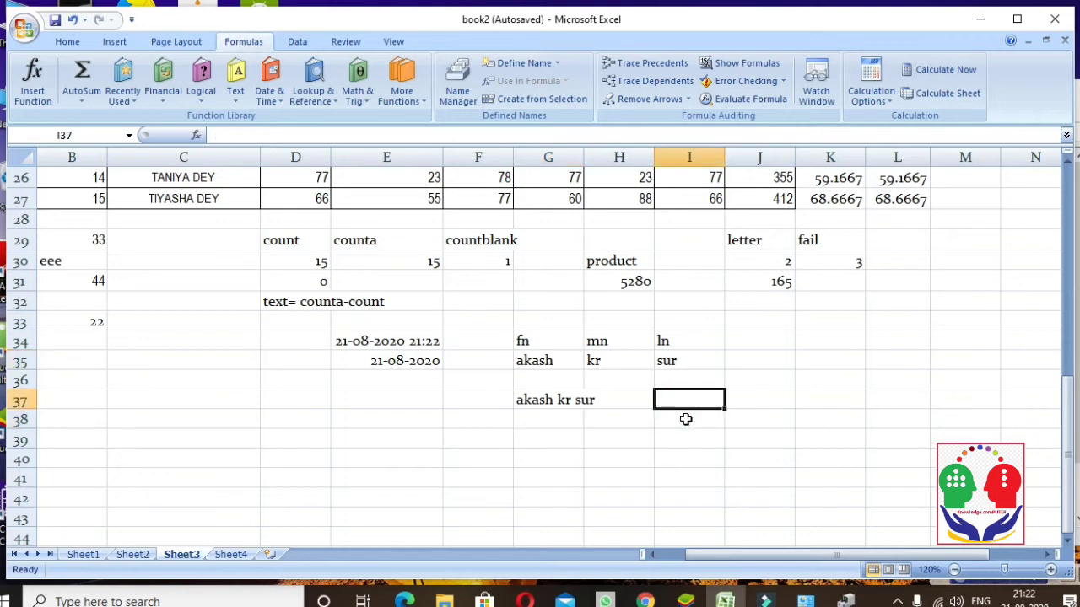
left_click(560, 402)
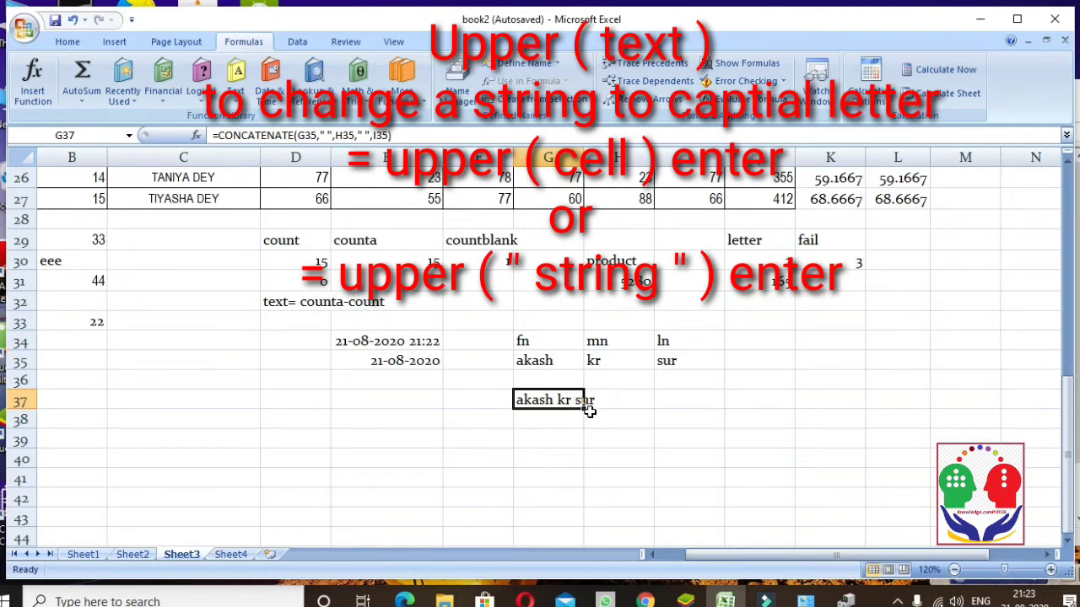
left_click(766, 399)
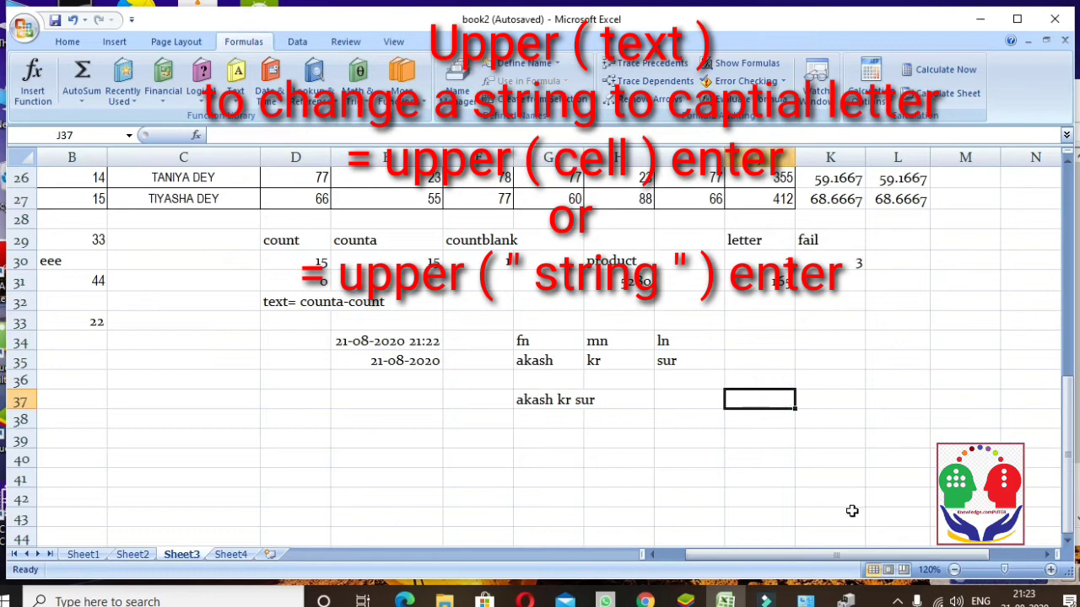
type("=up")
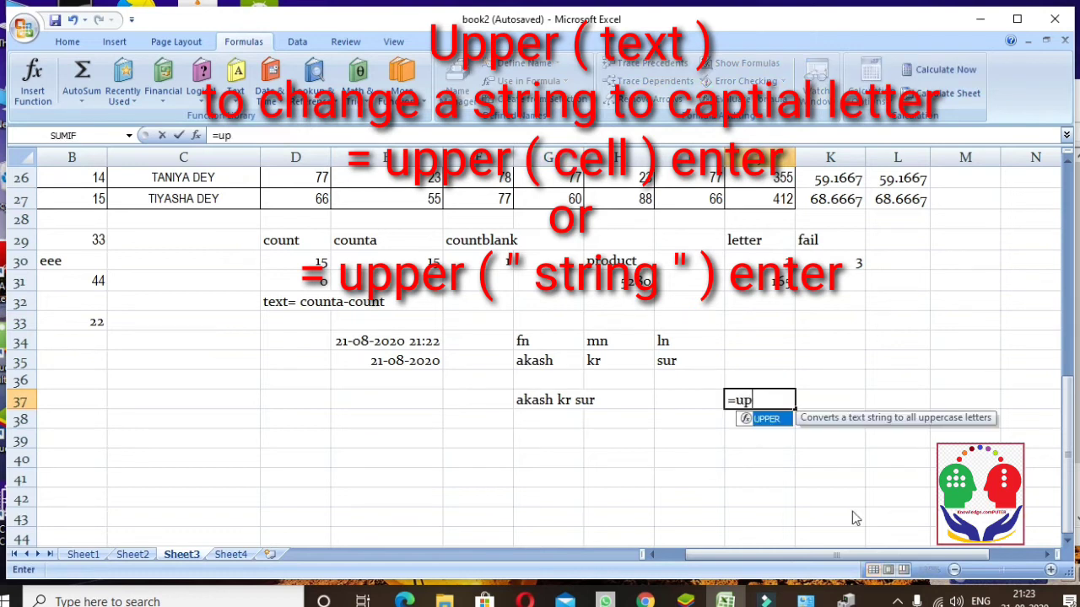
type("per(")
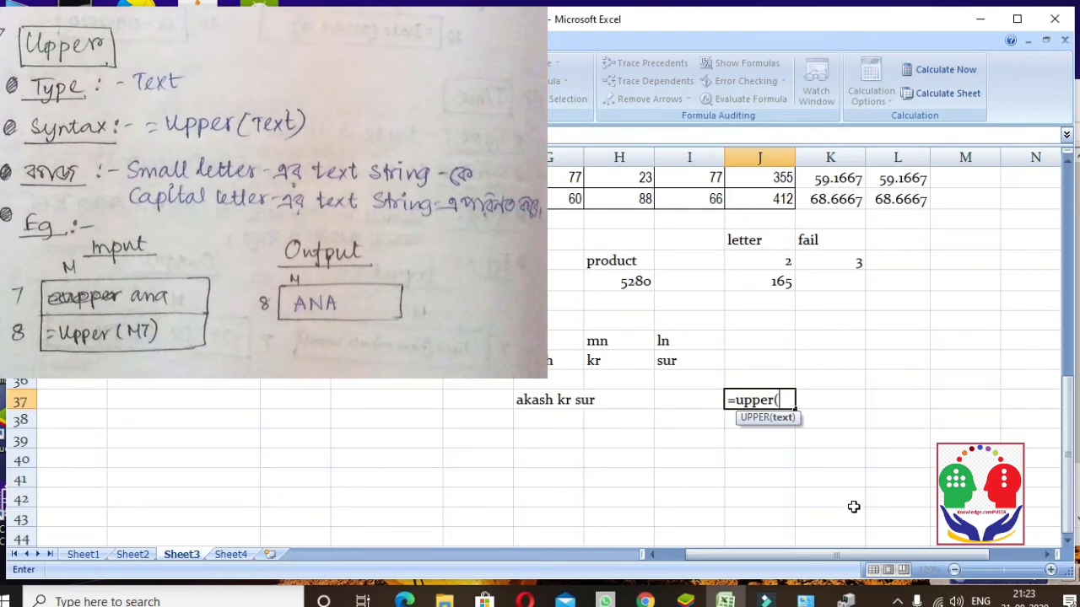
left_click(555, 399)
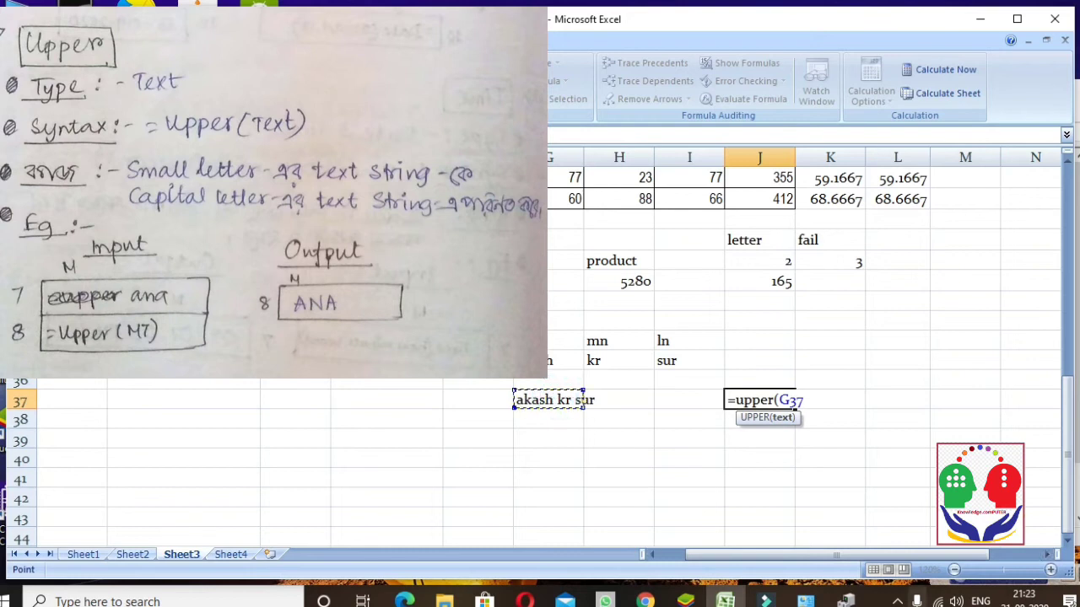
type(")")
key("Return")
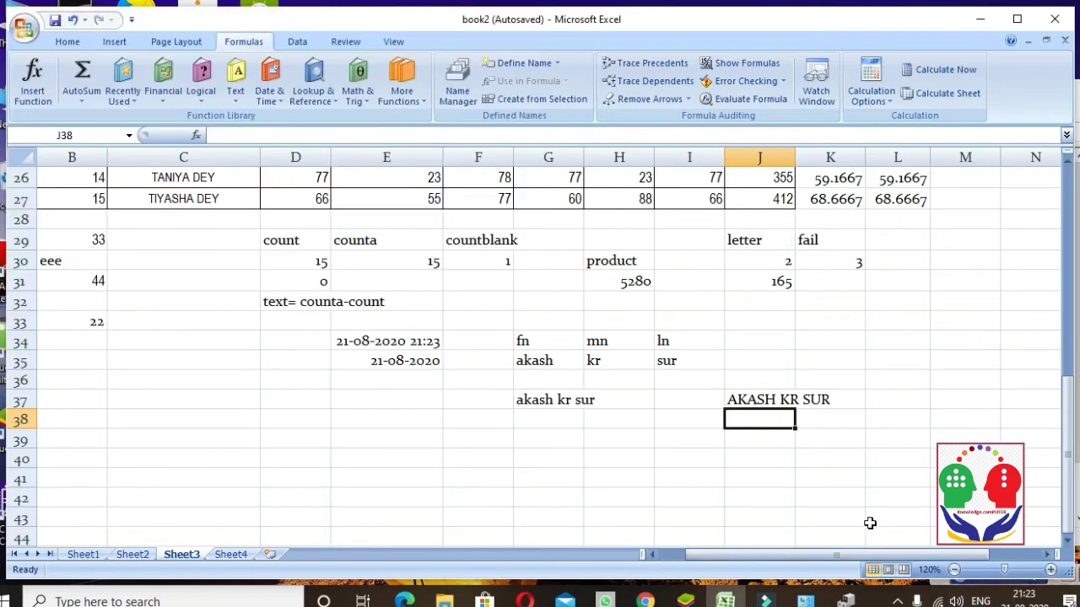
type("=")
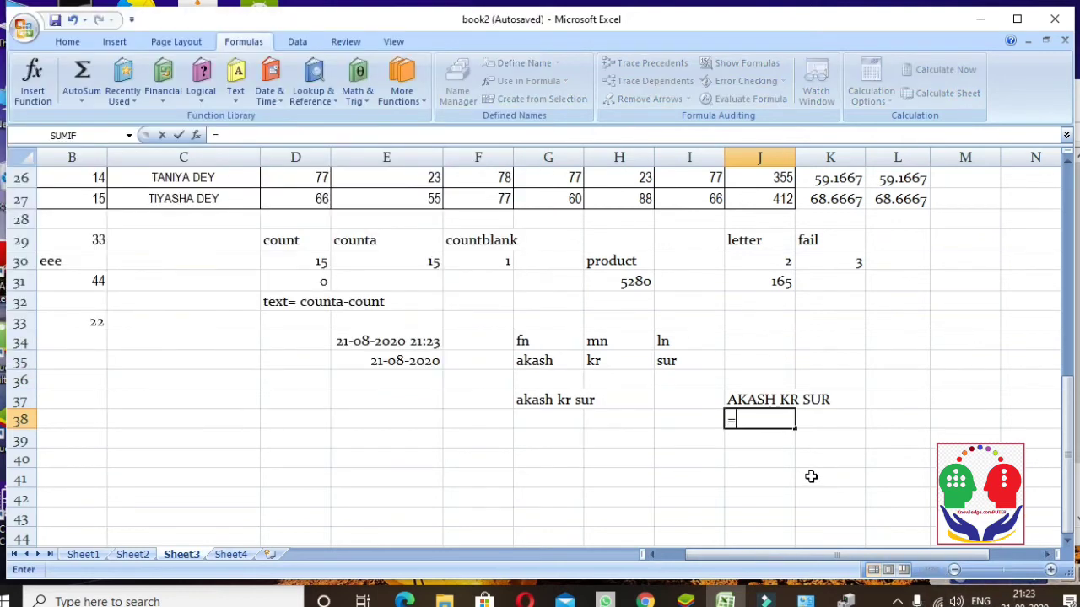
type("lower")
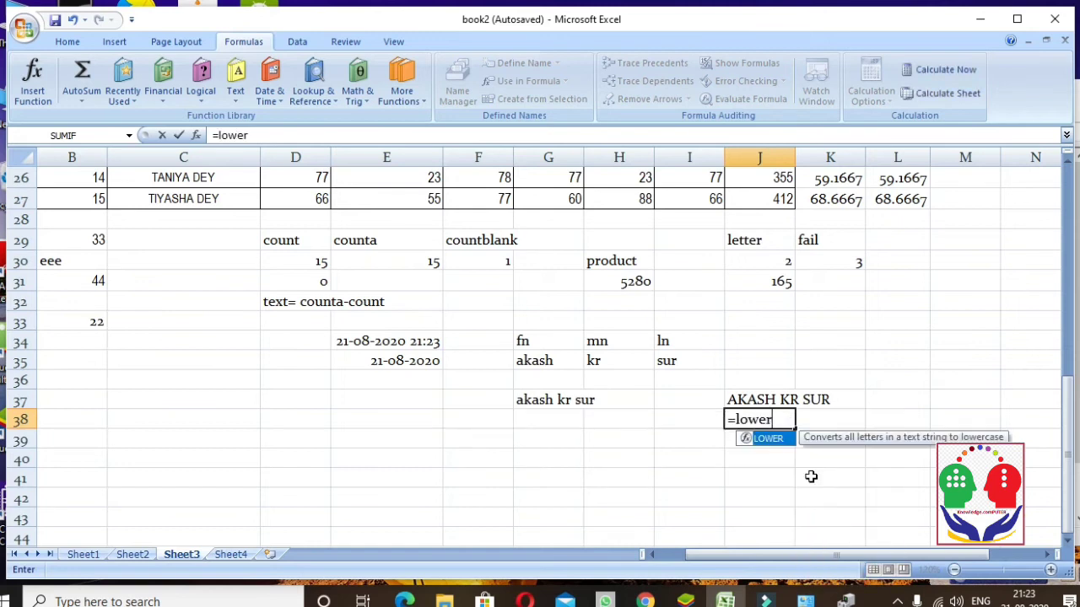
type("(")
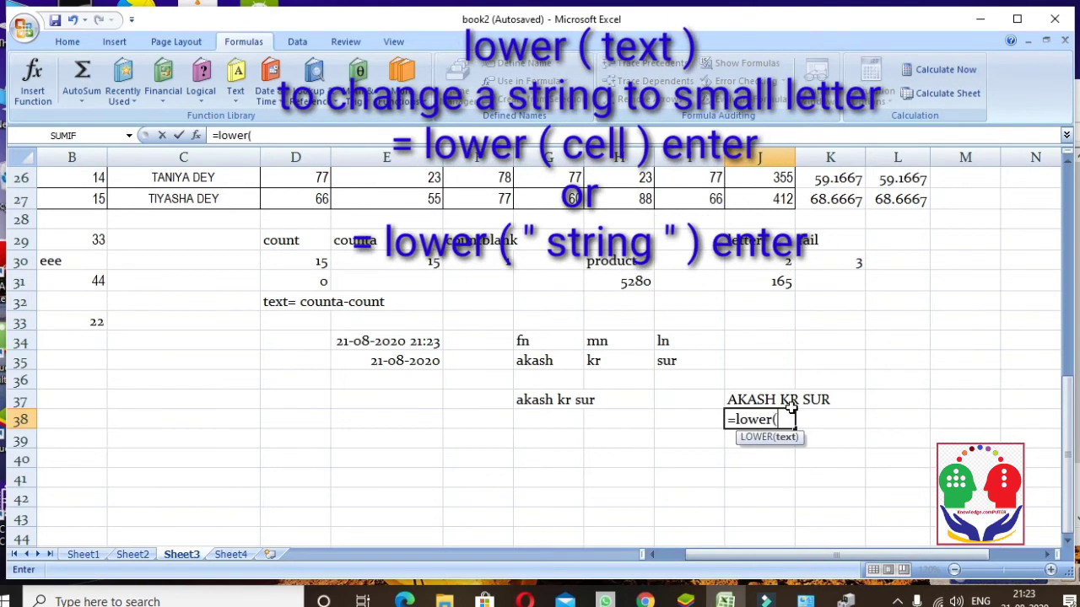
left_click(789, 404)
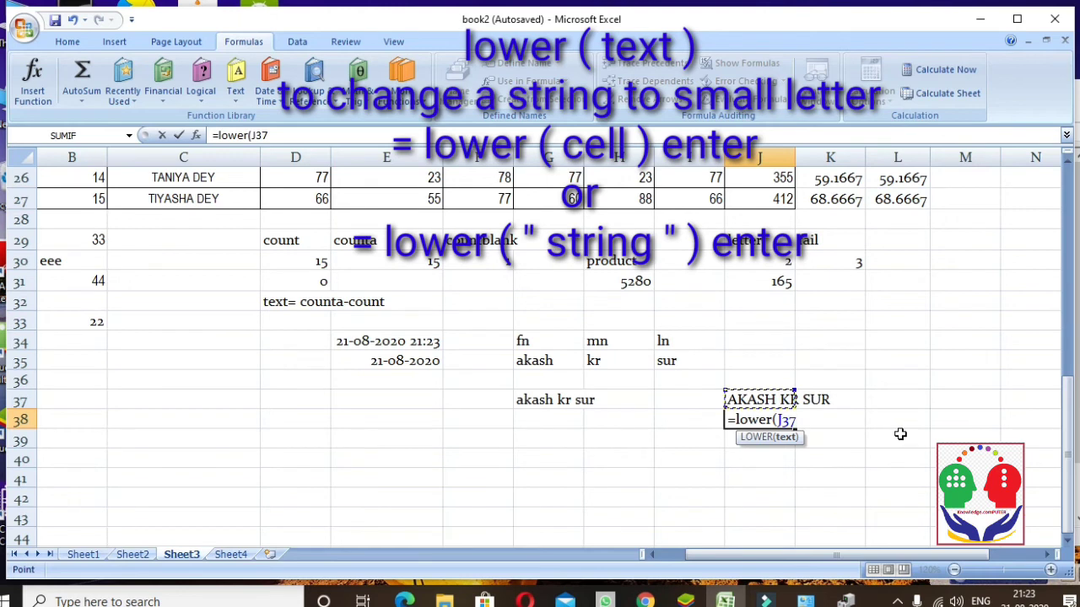
key("Return")
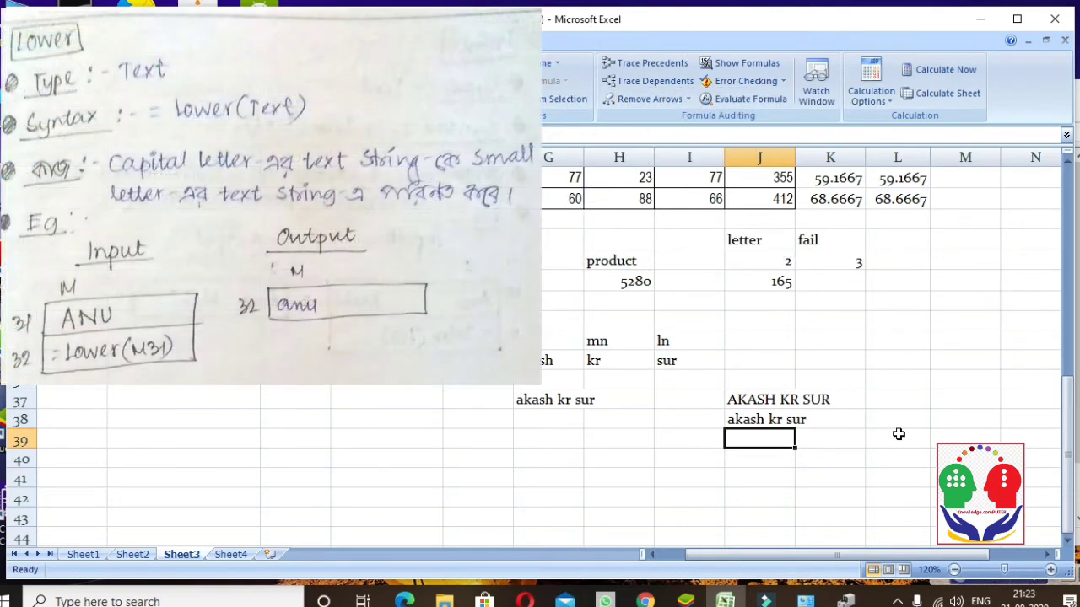
scroll(658, 494, "down", 1)
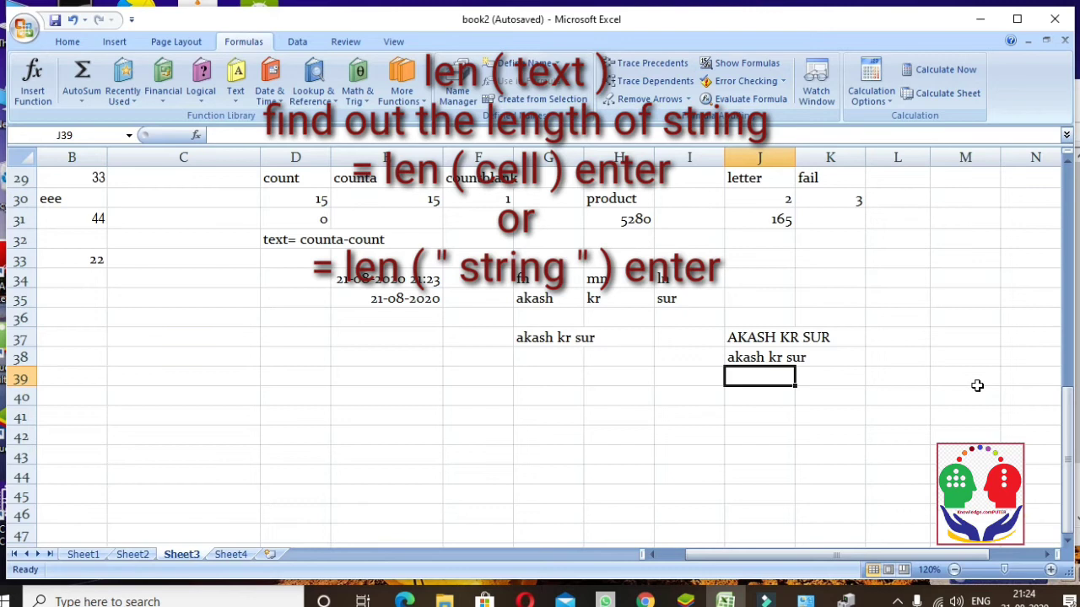
Enter =LEN(J38) in K39 to count the 12 characters of the lowercase name
left_click(834, 377)
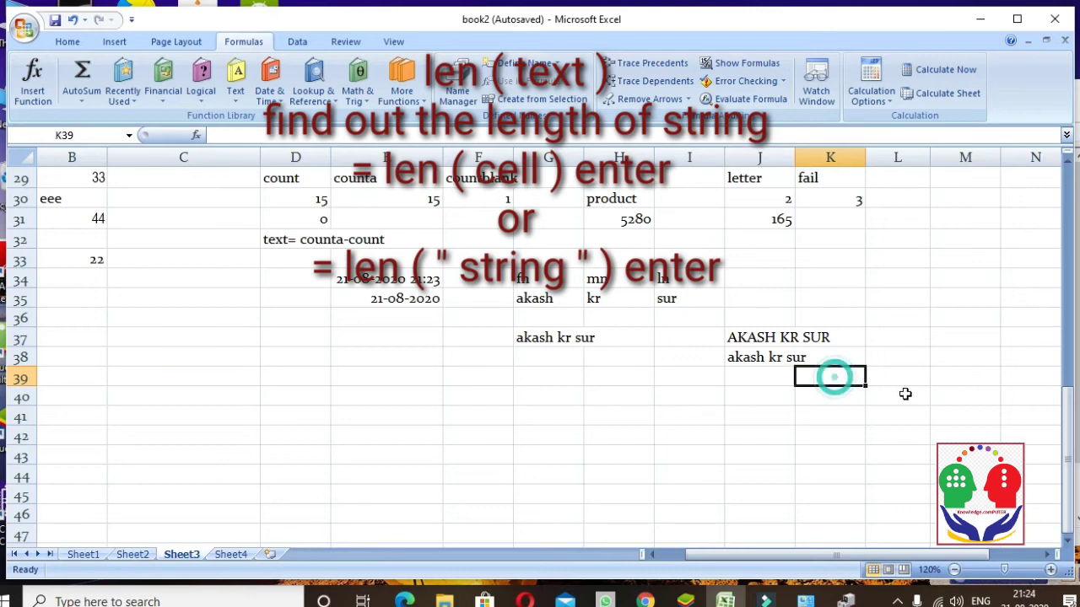
type("=l")
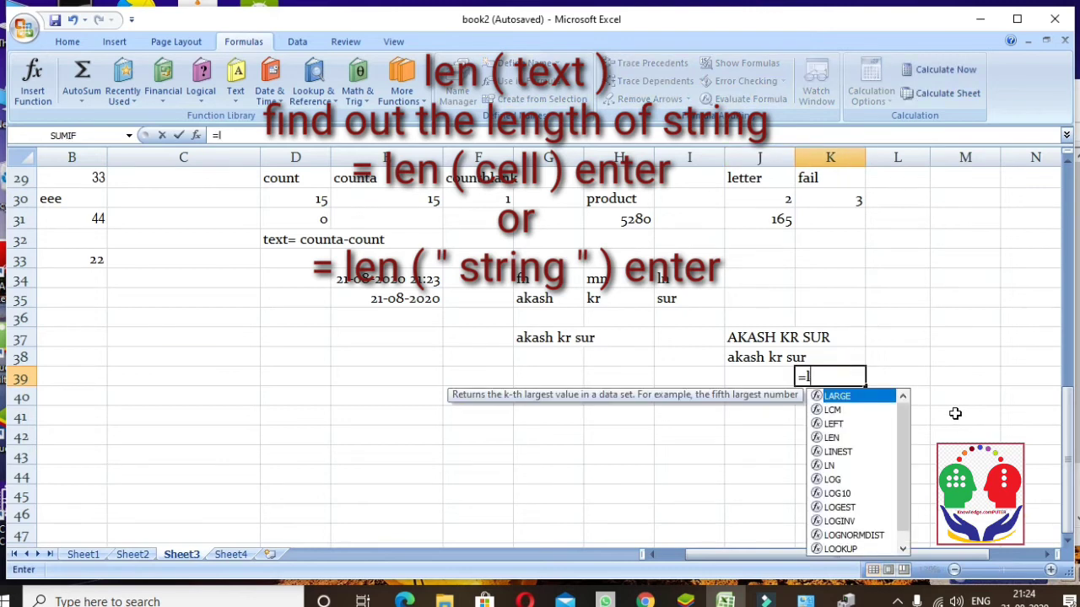
type("em")
key("BackSpace")
type("n")
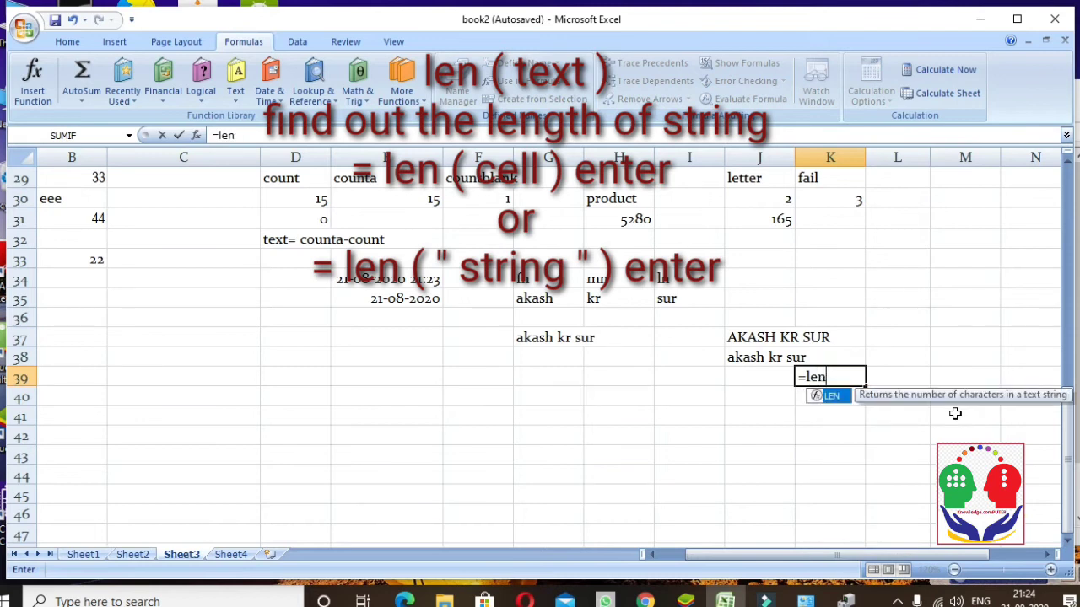
type("(")
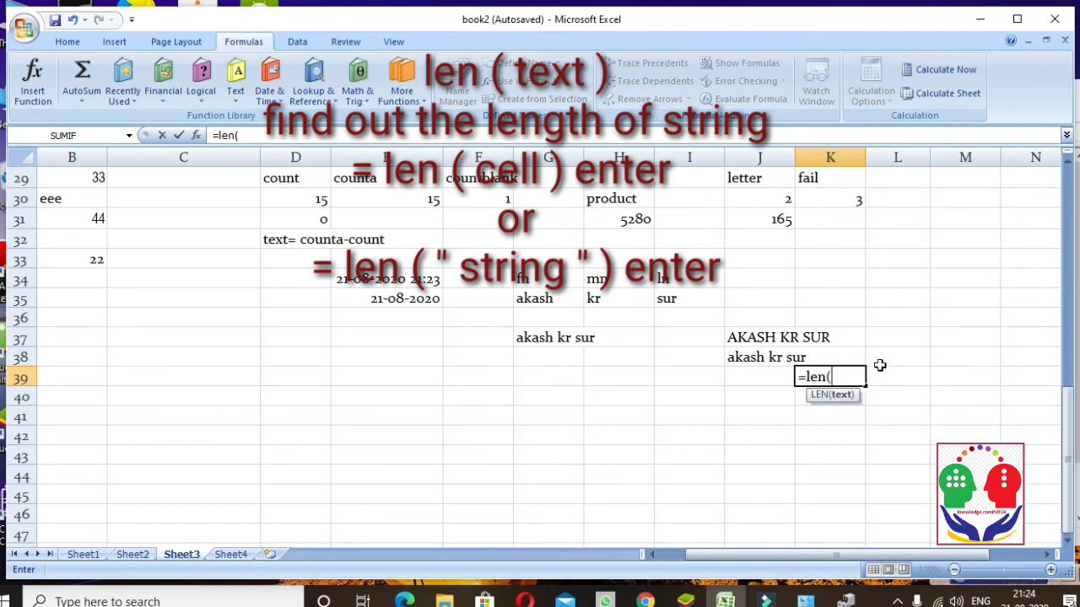
left_click(763, 357)
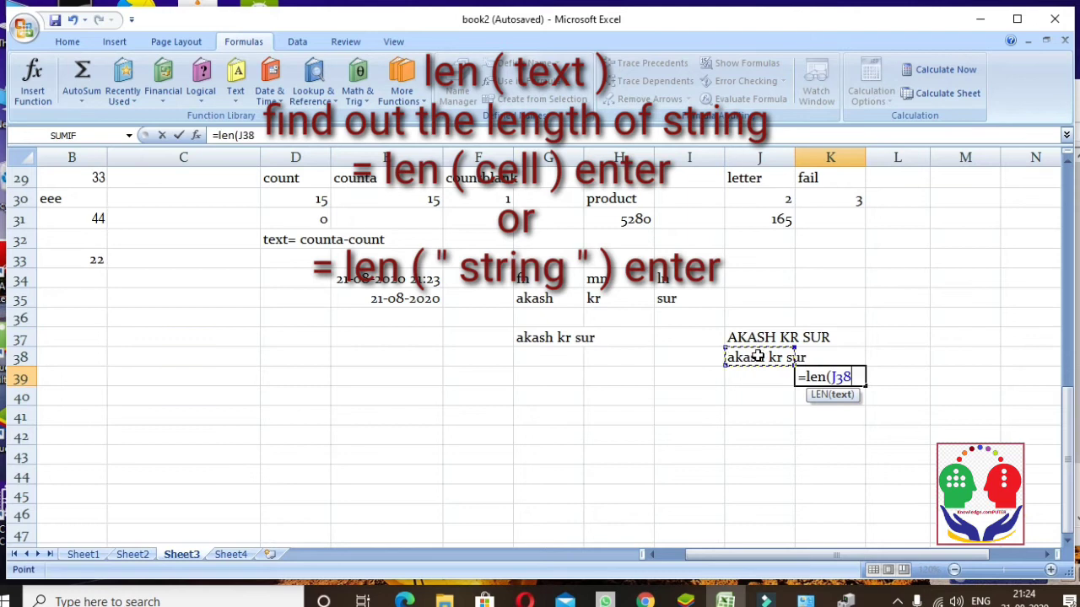
type(")")
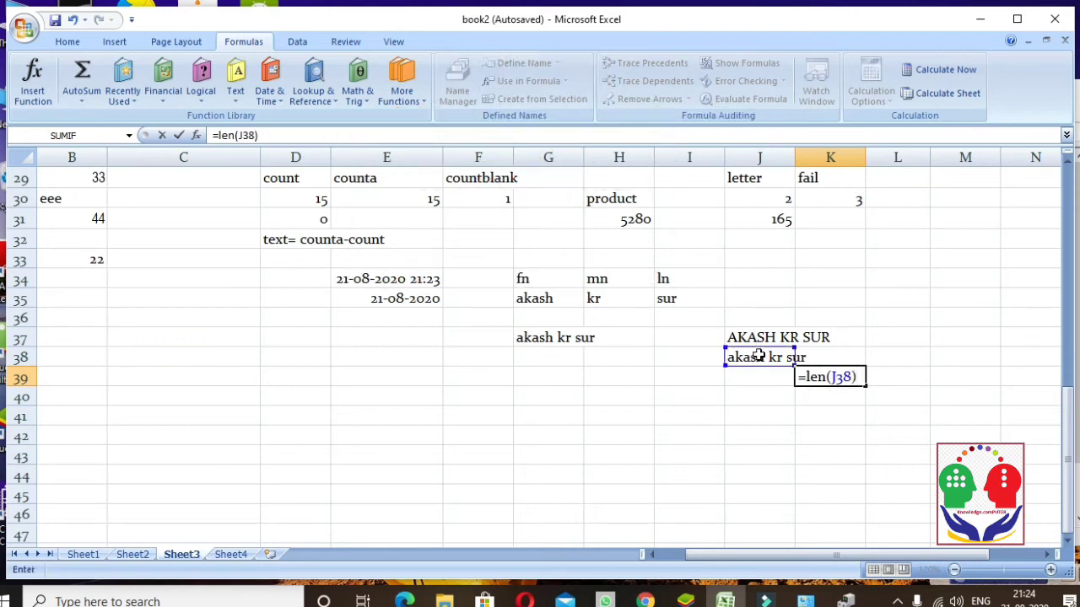
key("Return")
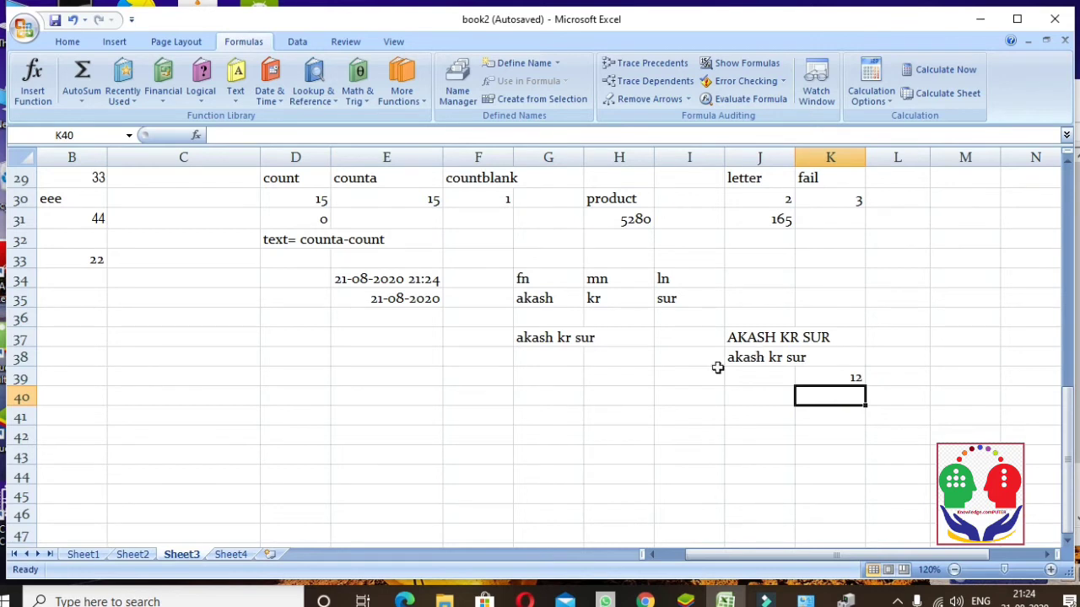
Enter =LEN("as de") in H39, returning 5, and check its formula
left_click(626, 378)
type("=")
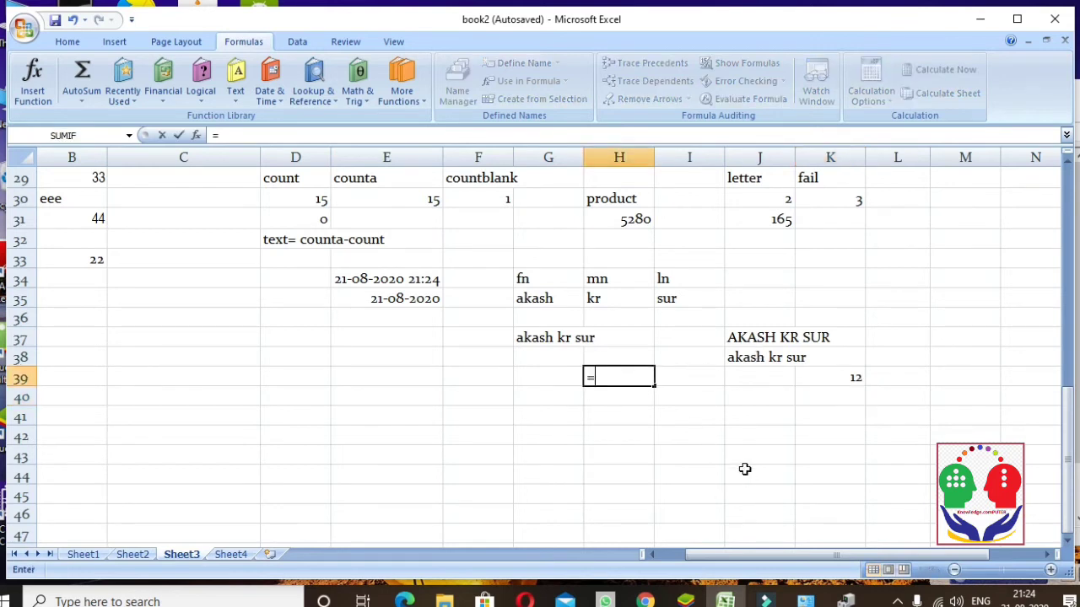
type("len")
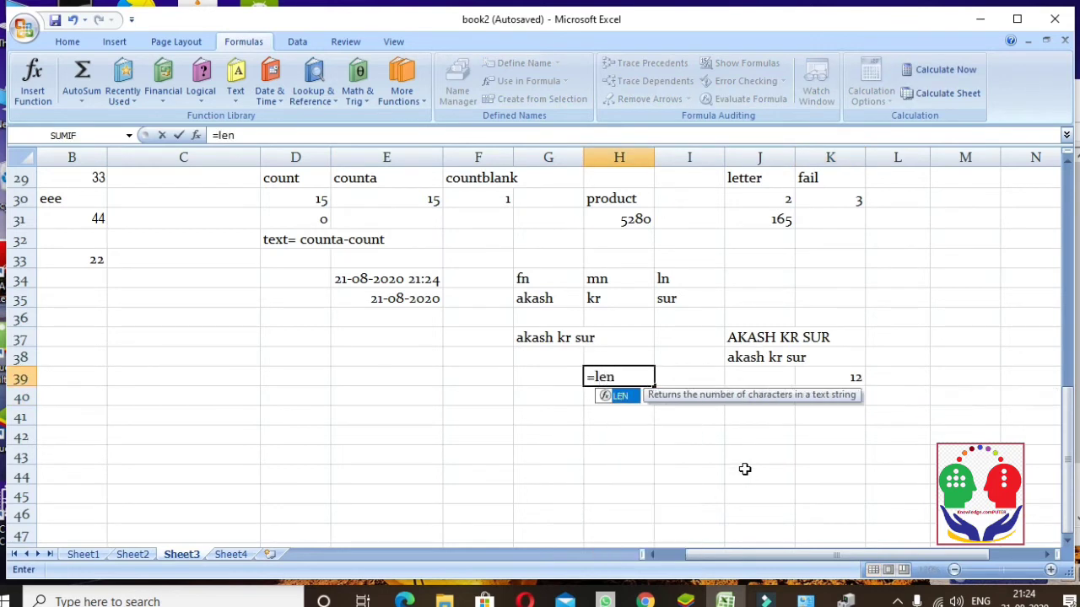
type("(")
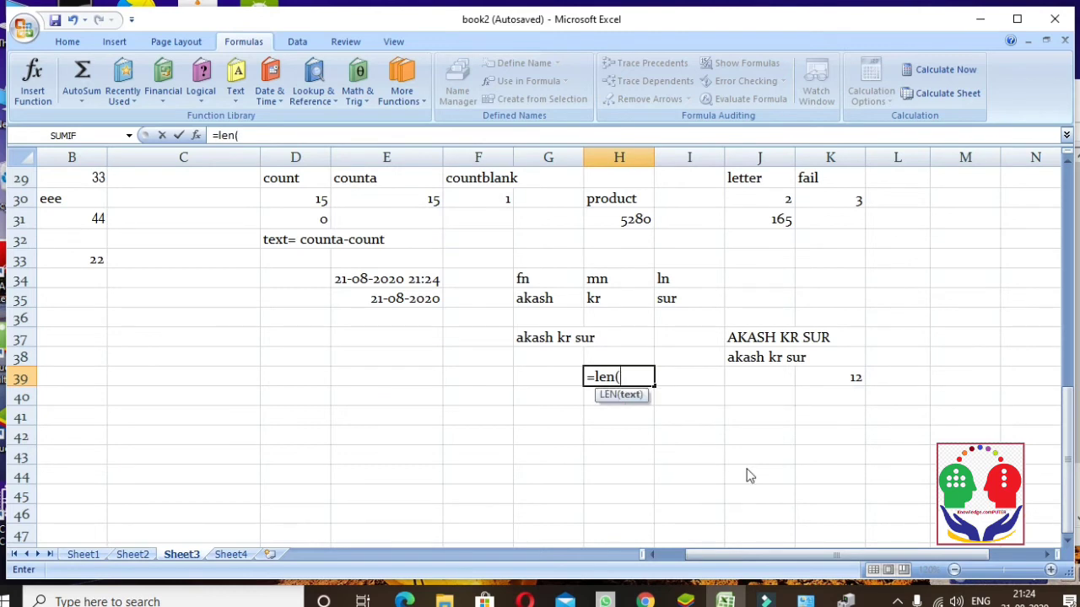
type("\"")
type("as d")
type("e\"")
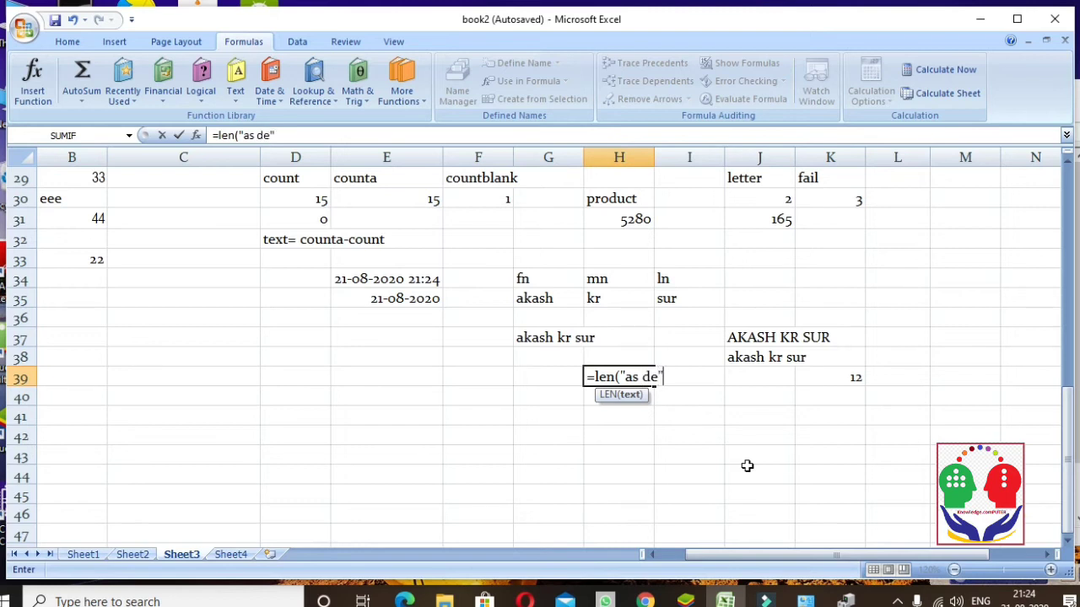
type(")")
key("Return")
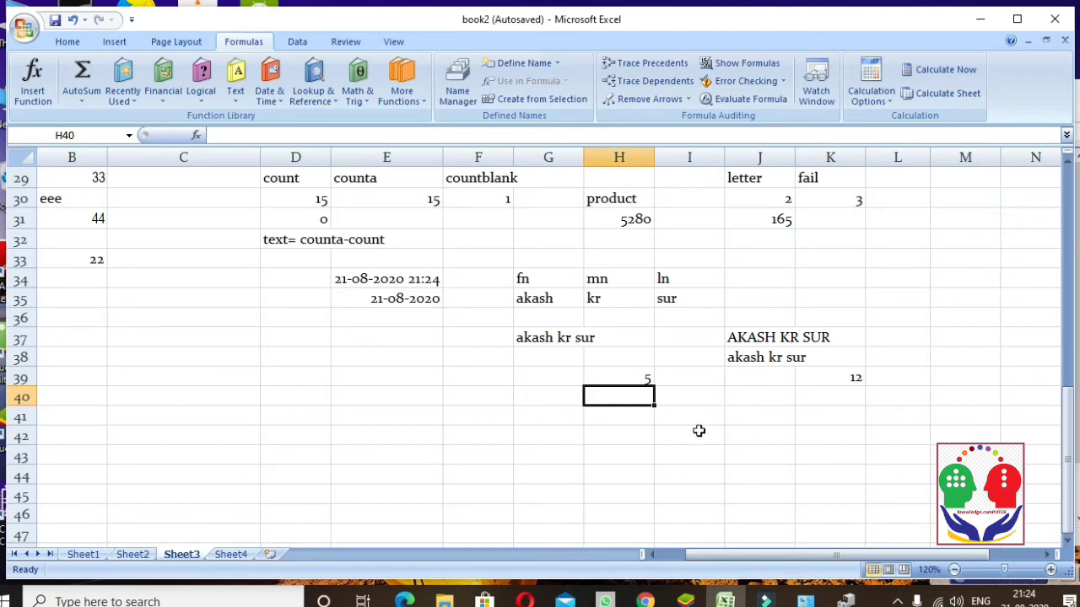
left_click(646, 375)
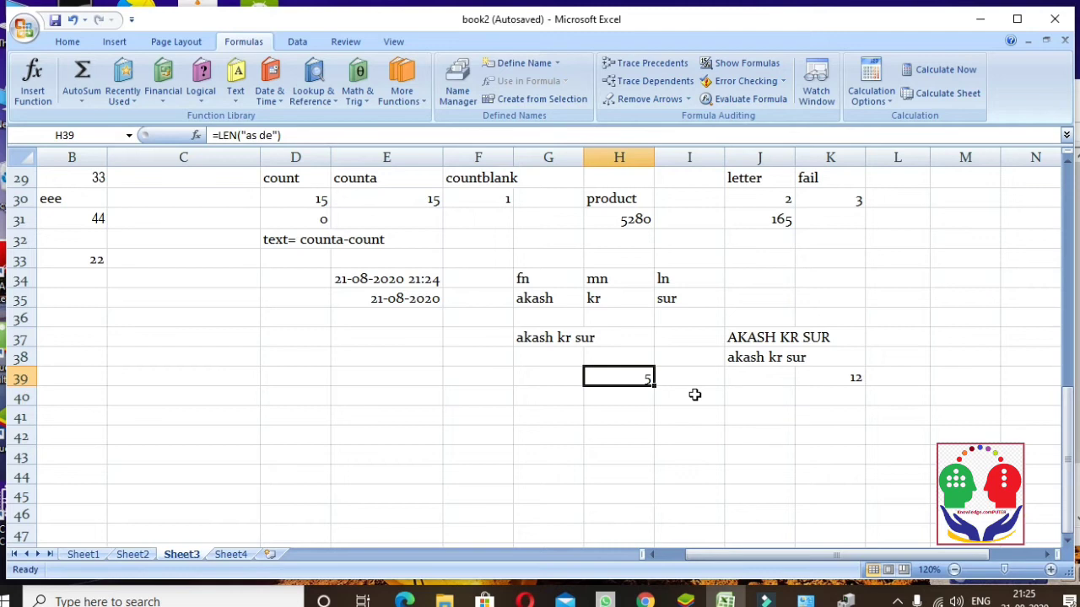
Enter the sample negative number -78 in D38
scroll(312, 388, "up", 1)
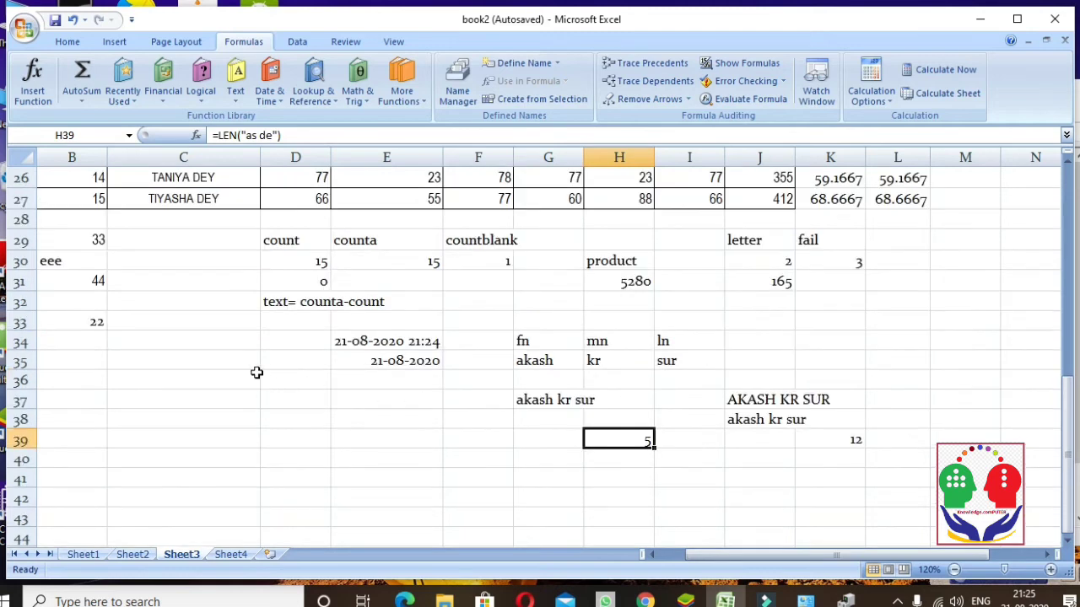
left_click(226, 377)
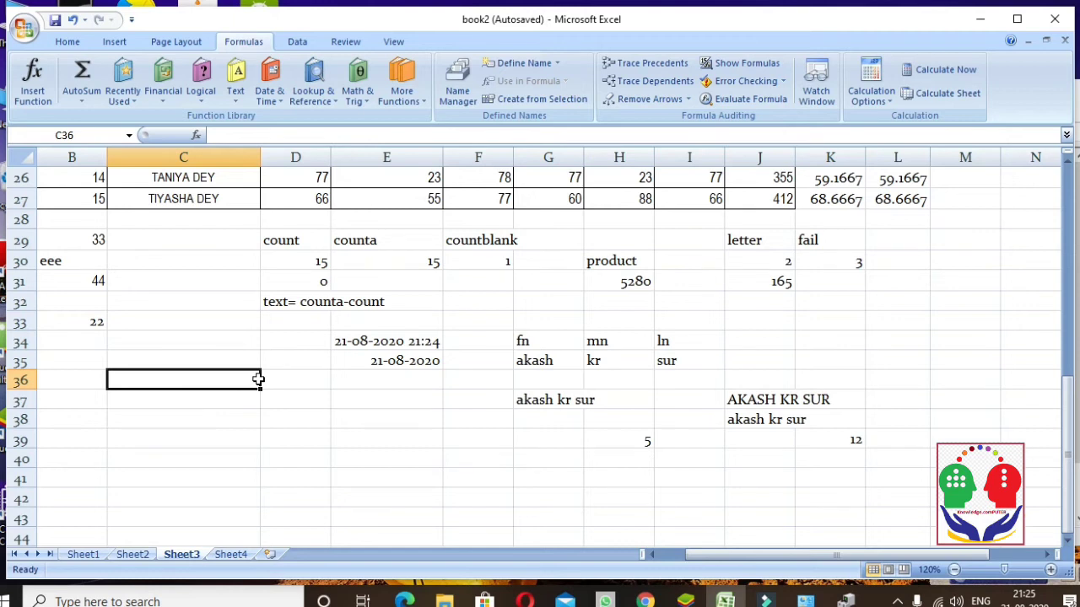
left_click(271, 421)
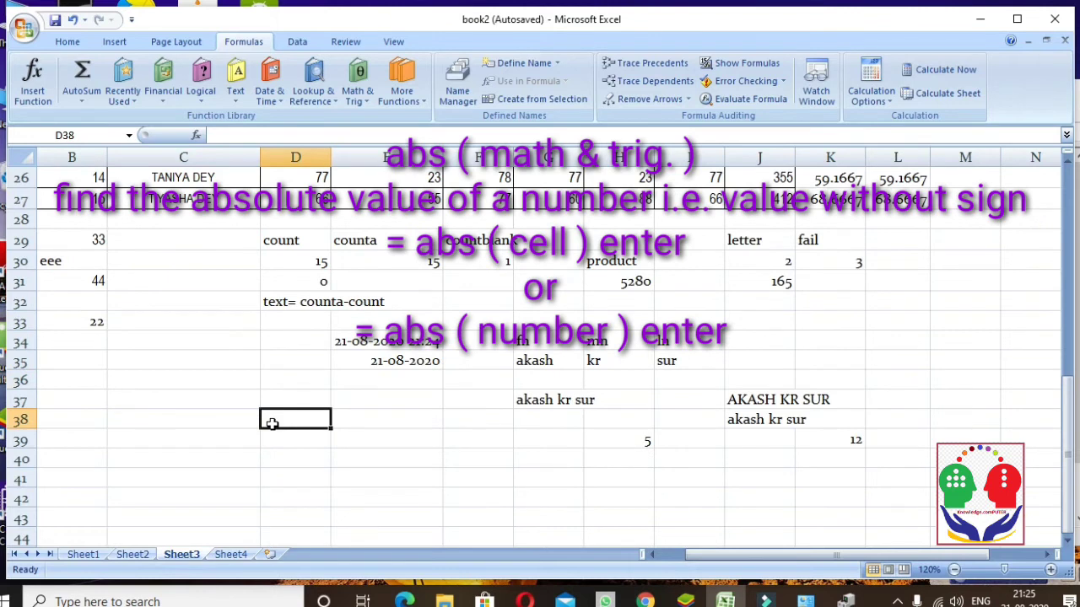
type("-")
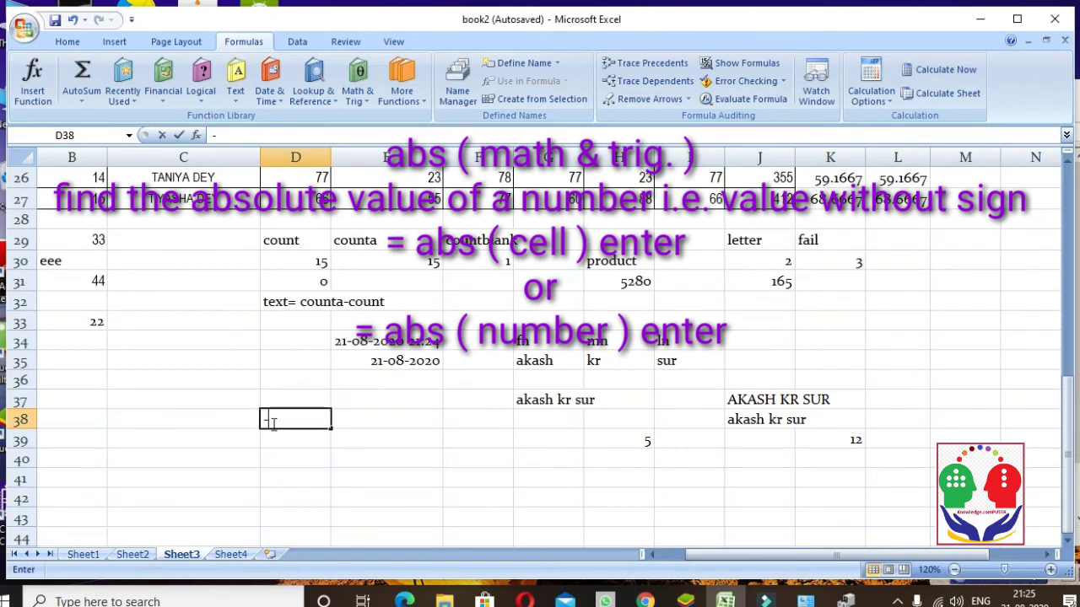
type("78")
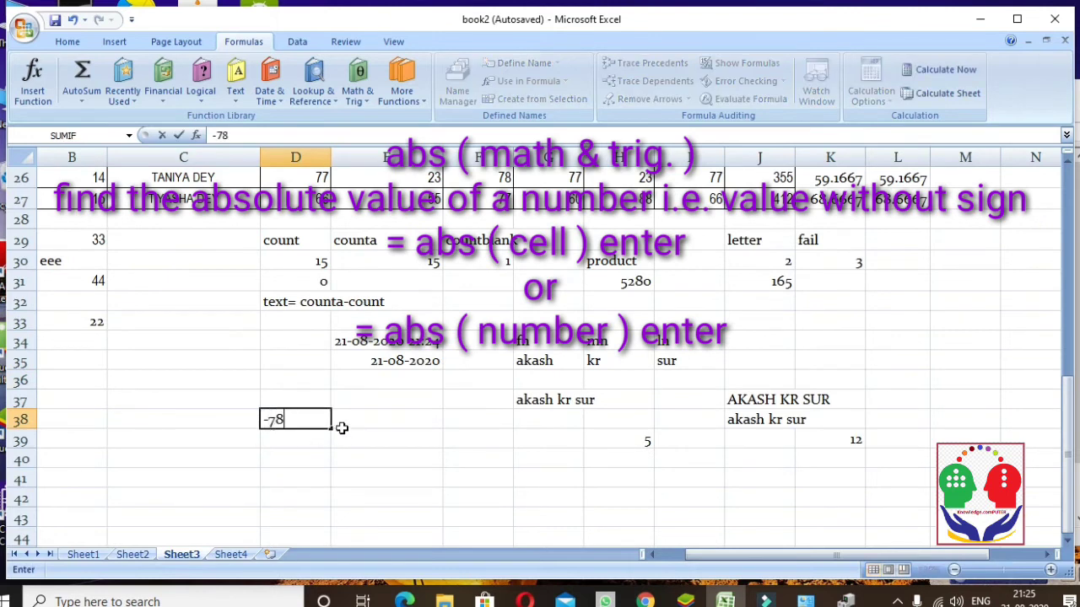
Put =ABS(D38) in E38 to show 78, then start =abs(12)+abs(12) in E39
left_click(344, 425)
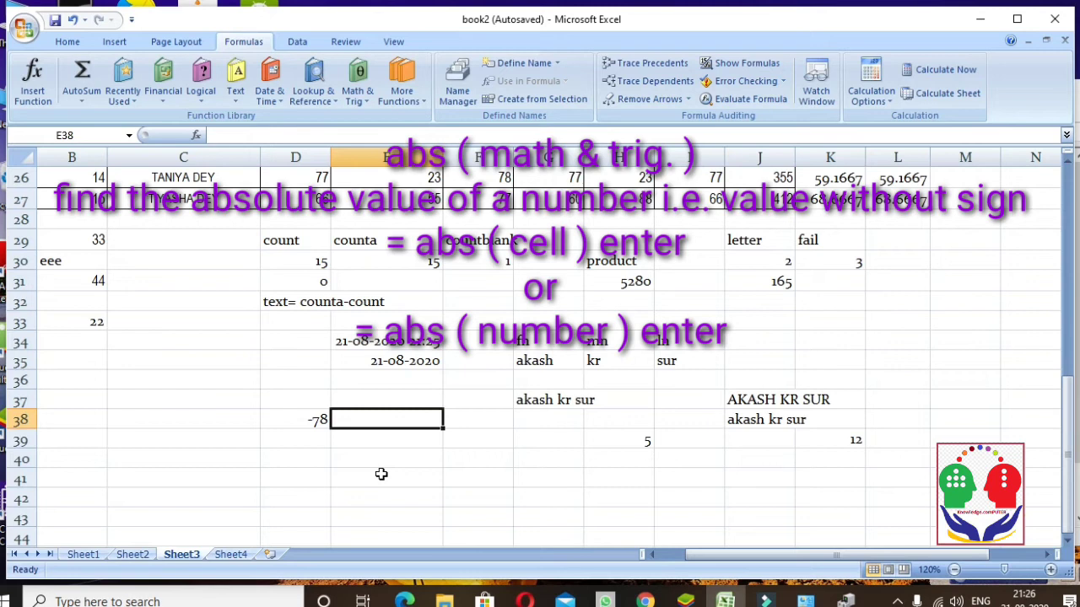
type("=abs")
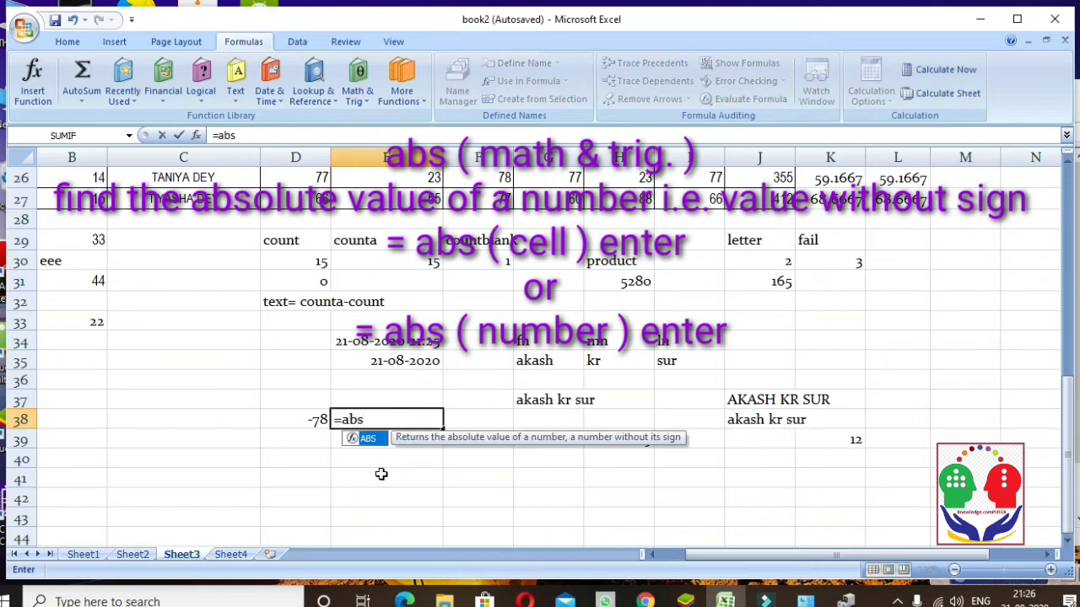
type("(")
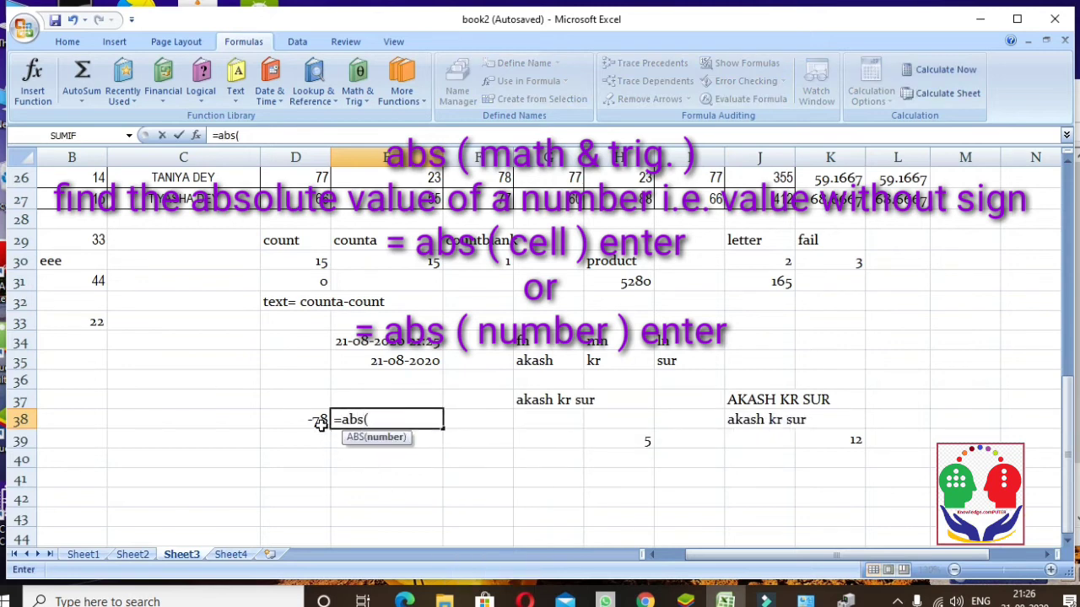
left_click(320, 422)
type(")")
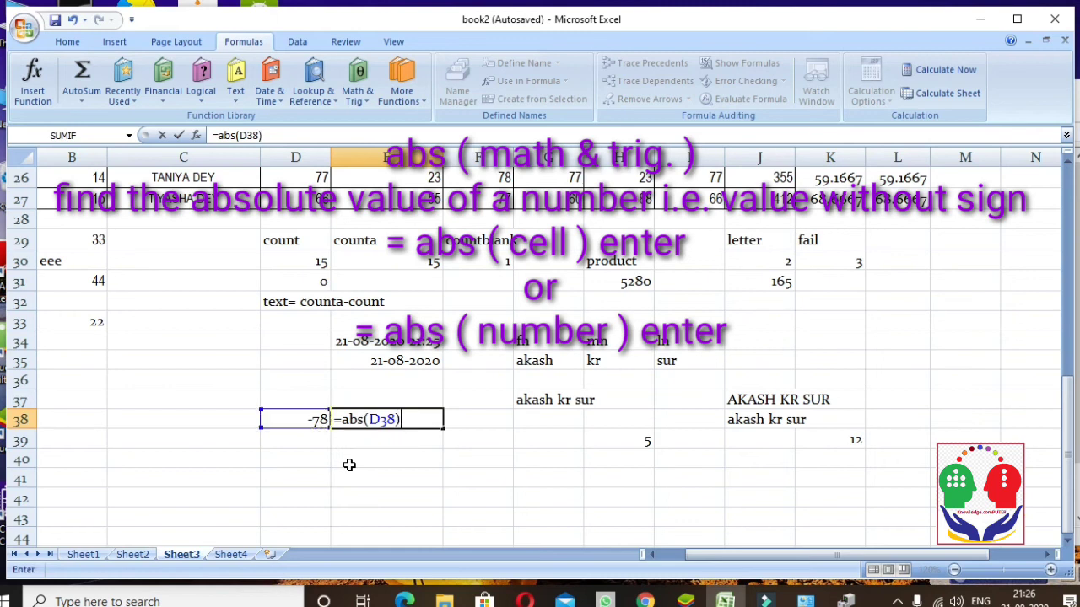
key("Return")
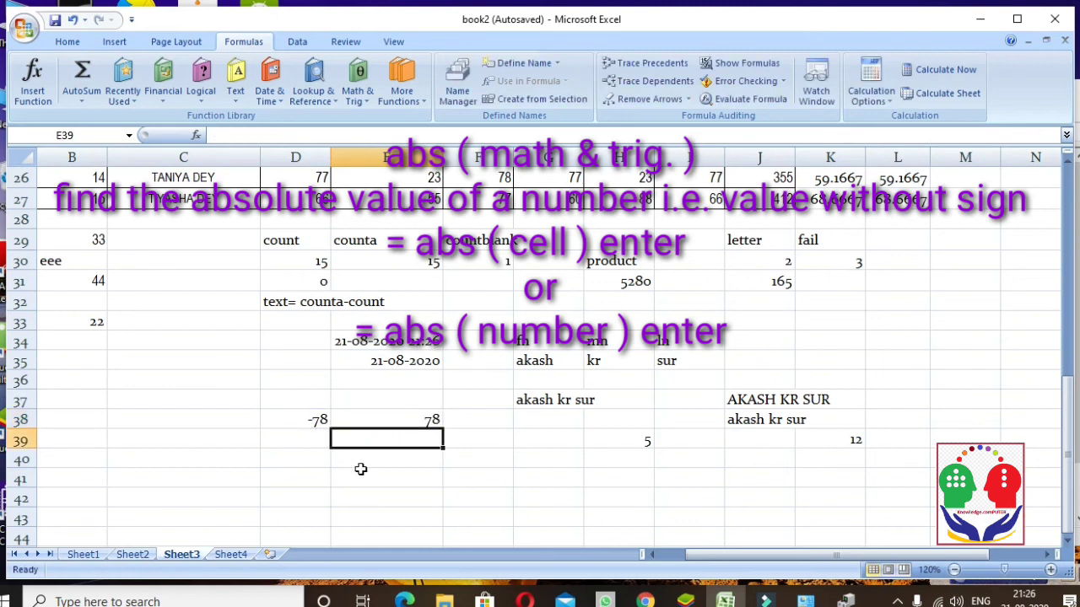
type("=")
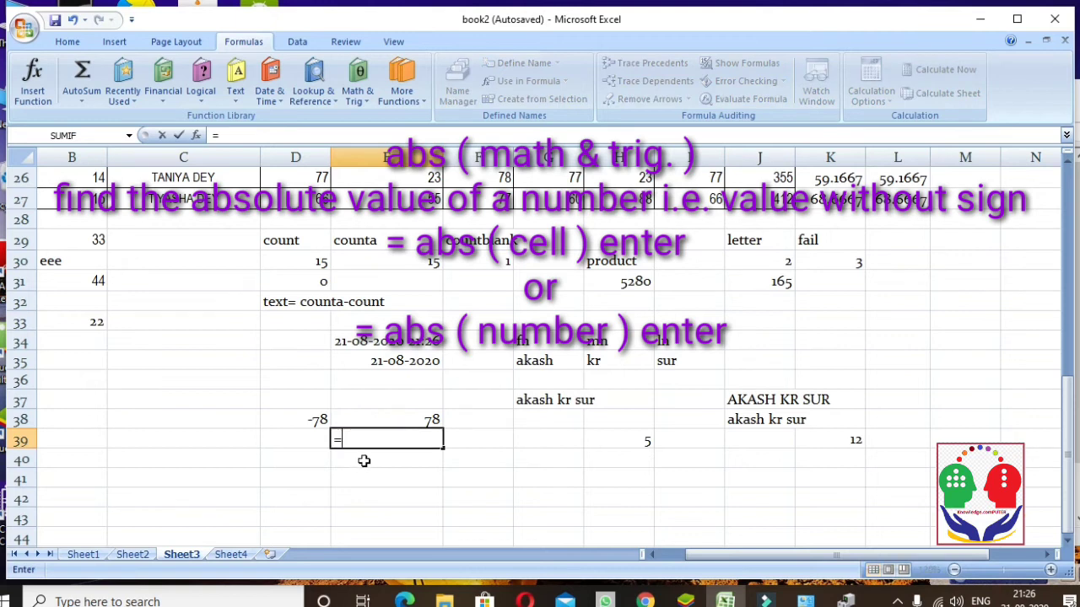
type("abs")
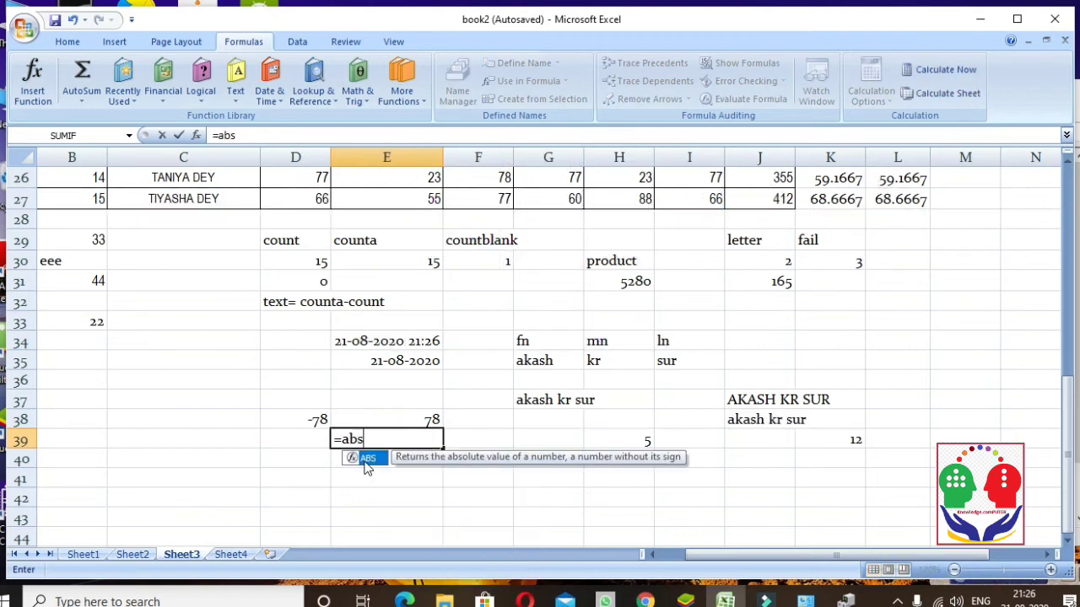
type("(12)")
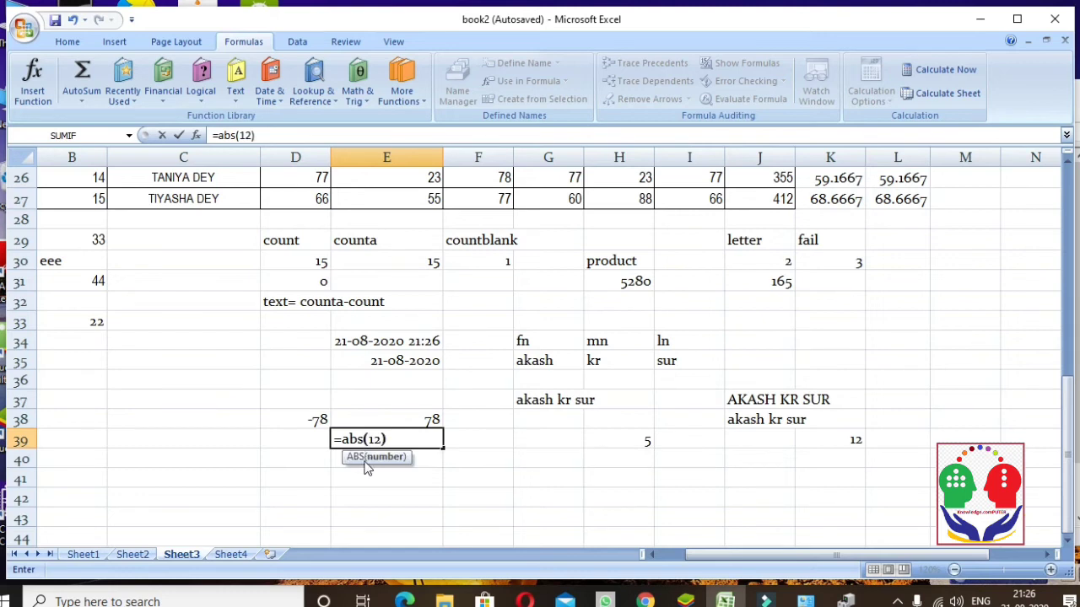
type("+abs")
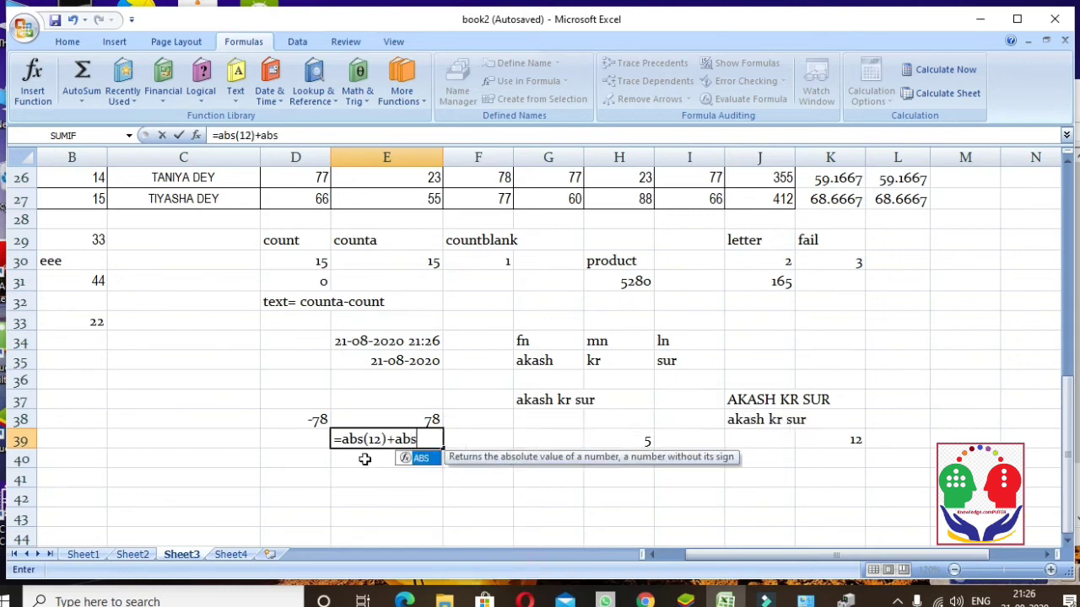
type("(12")
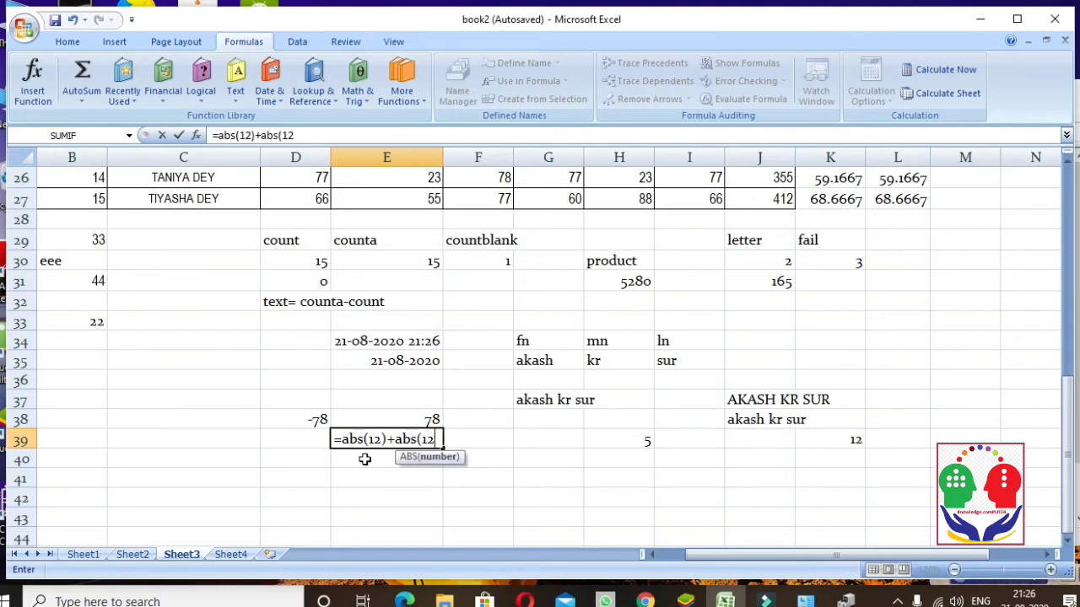
type(")")
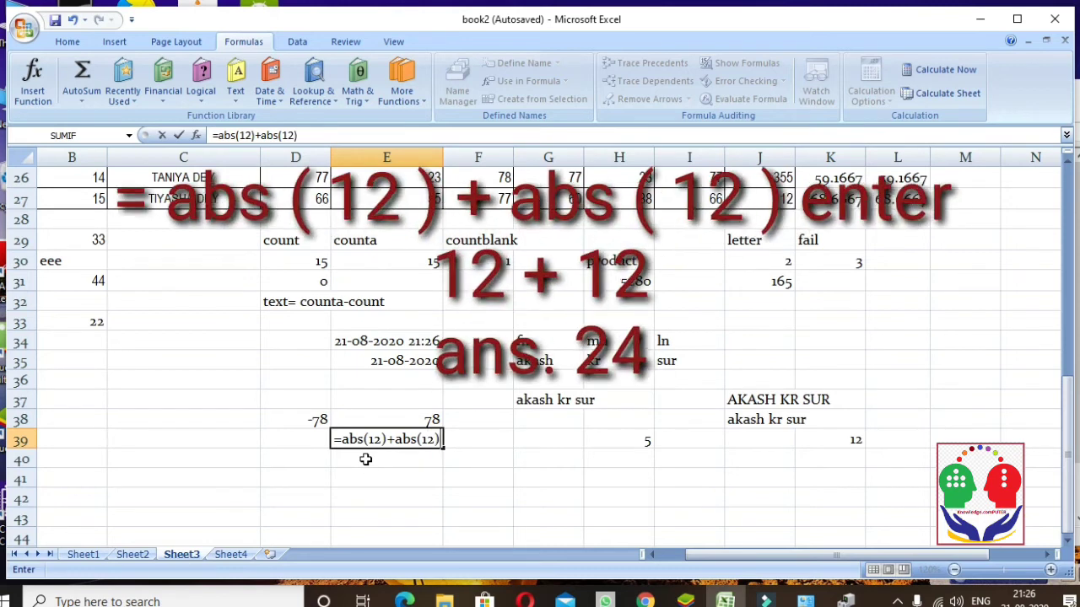
Edit E39's formula to =ABS(-12)+ABS(12) so it returns 24
left_click(241, 135)
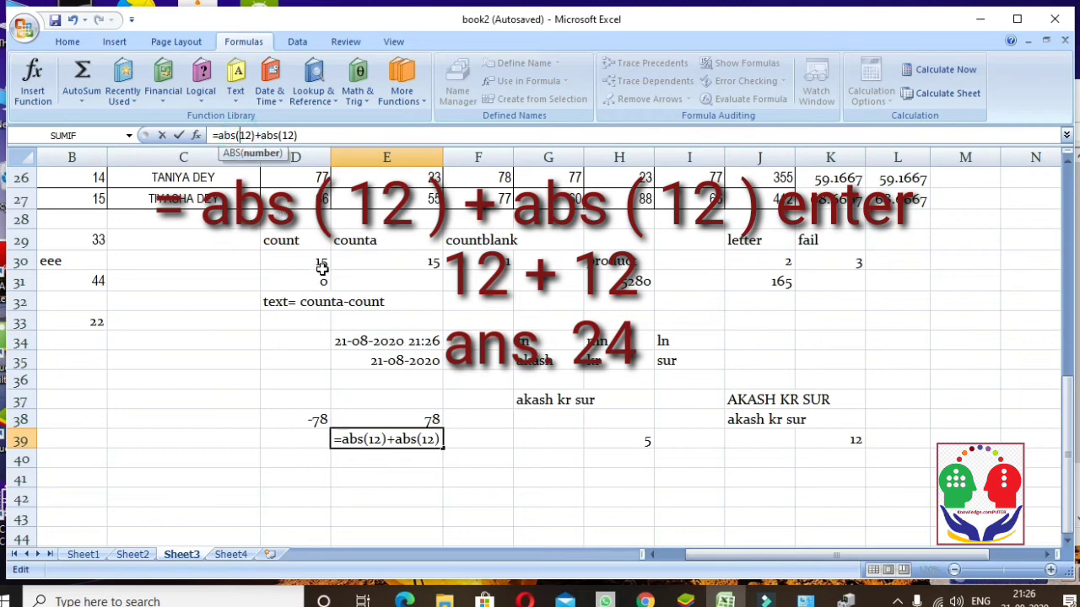
type("-")
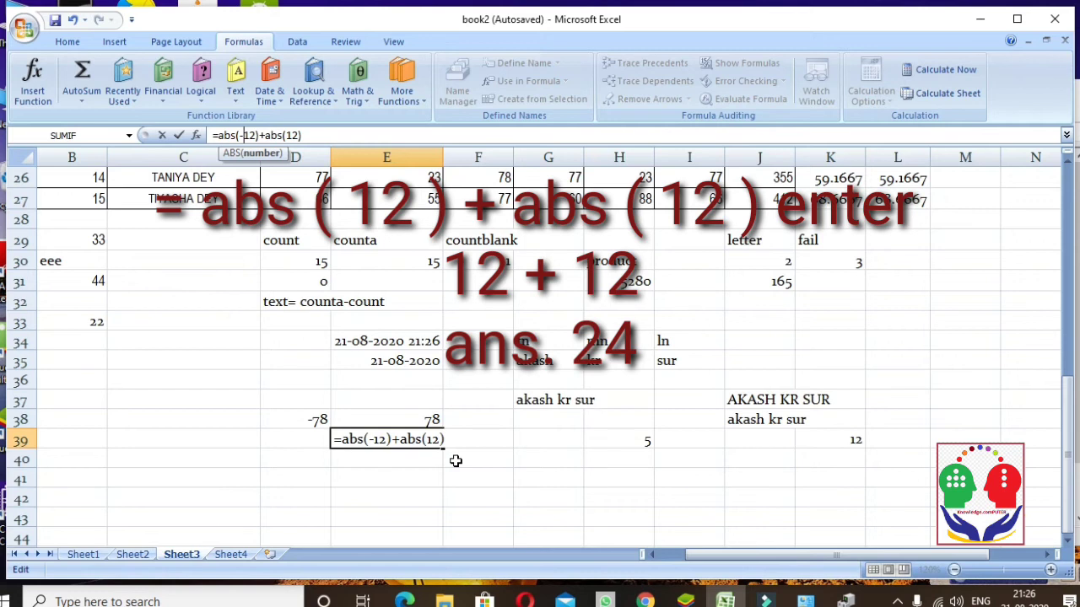
key("Return")
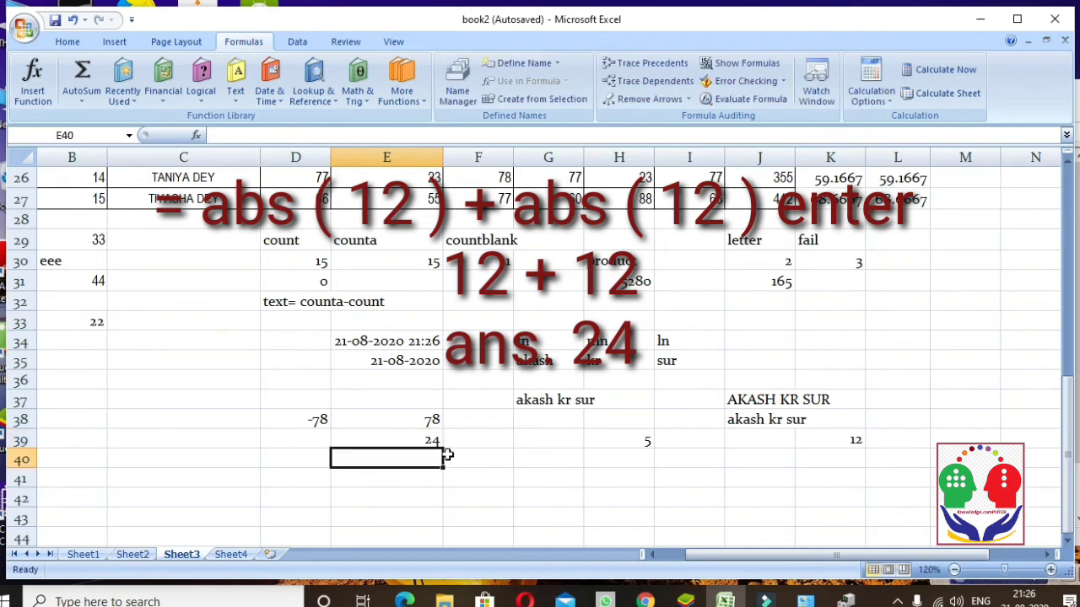
left_click(429, 440)
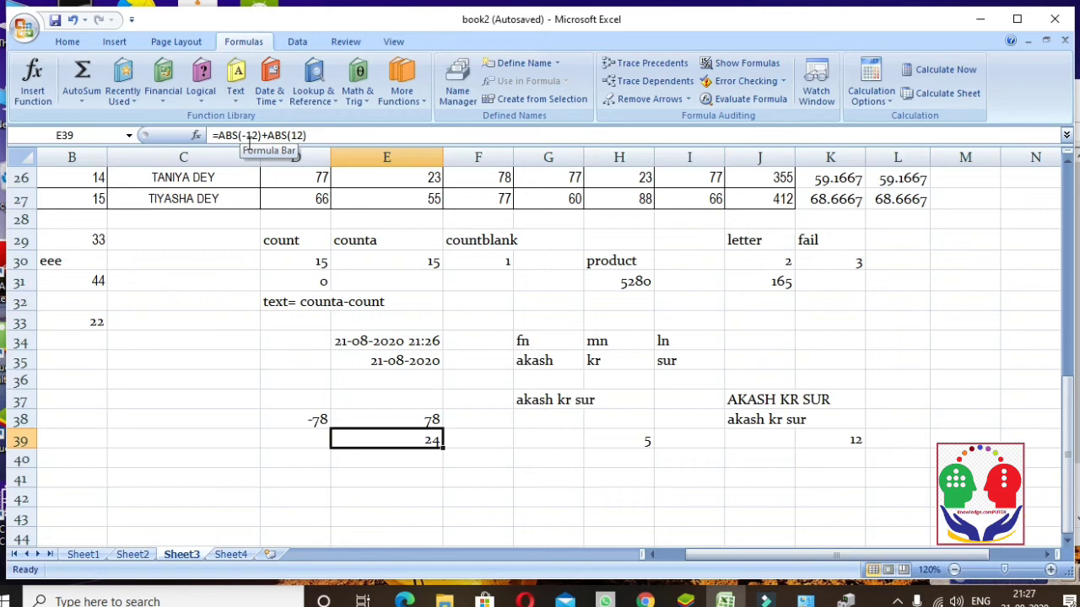
scroll(168, 236, "down", 3)
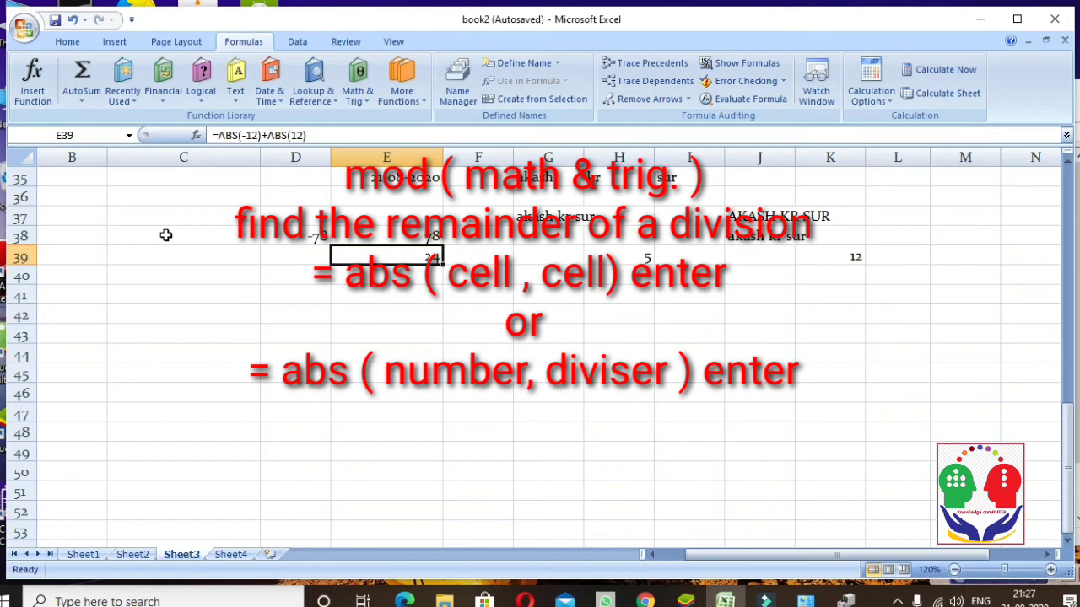
Enter =13/2 in E41 (6.5) and =MOD(13,2) in E42 (1)
left_click(333, 297)
type("=1")
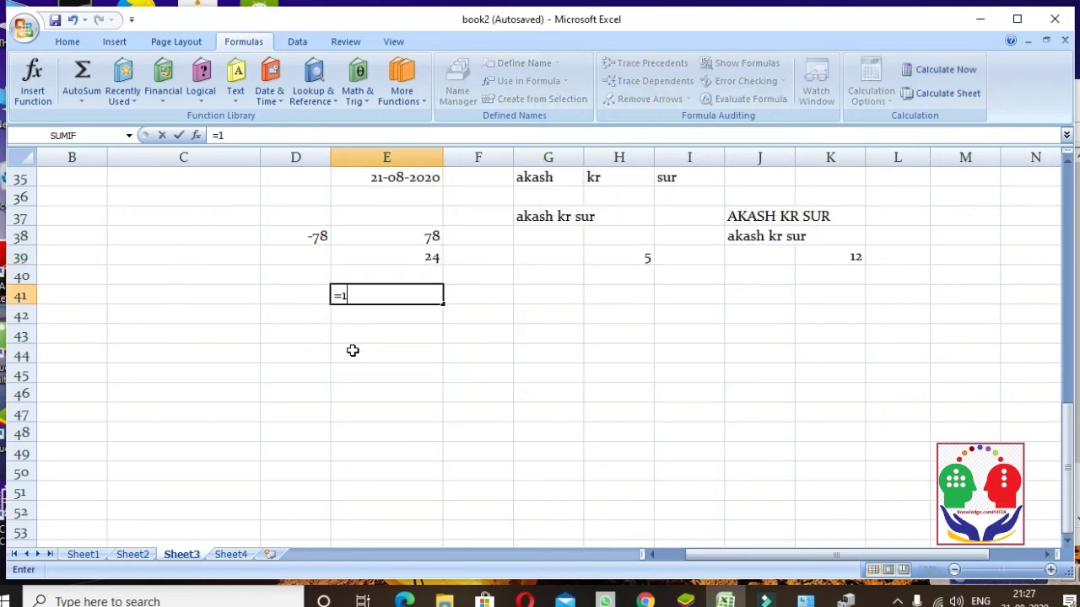
type("3/2")
key("Return")
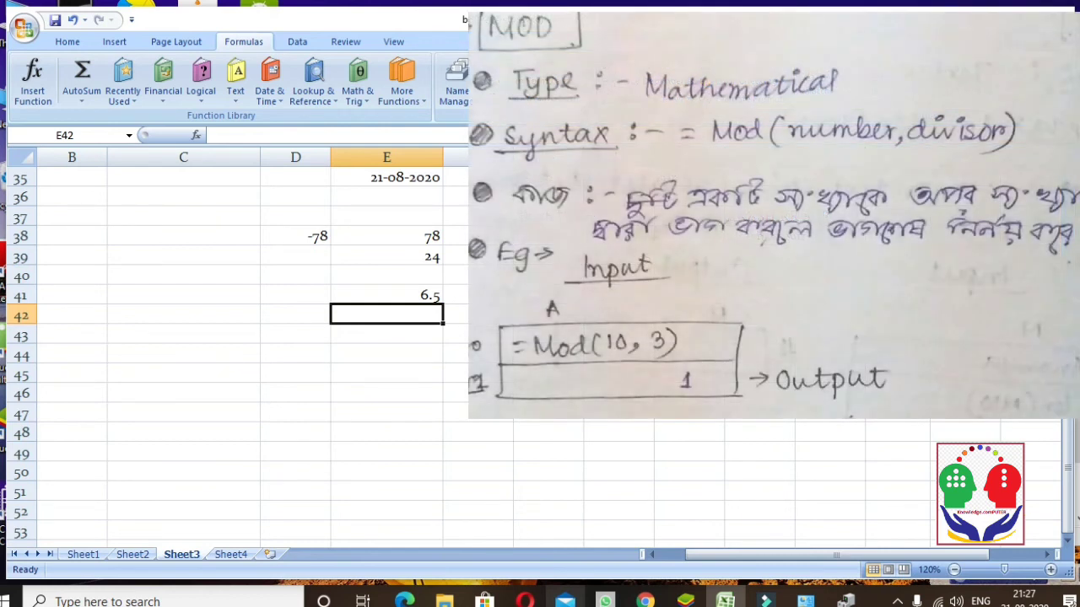
type("=mo")
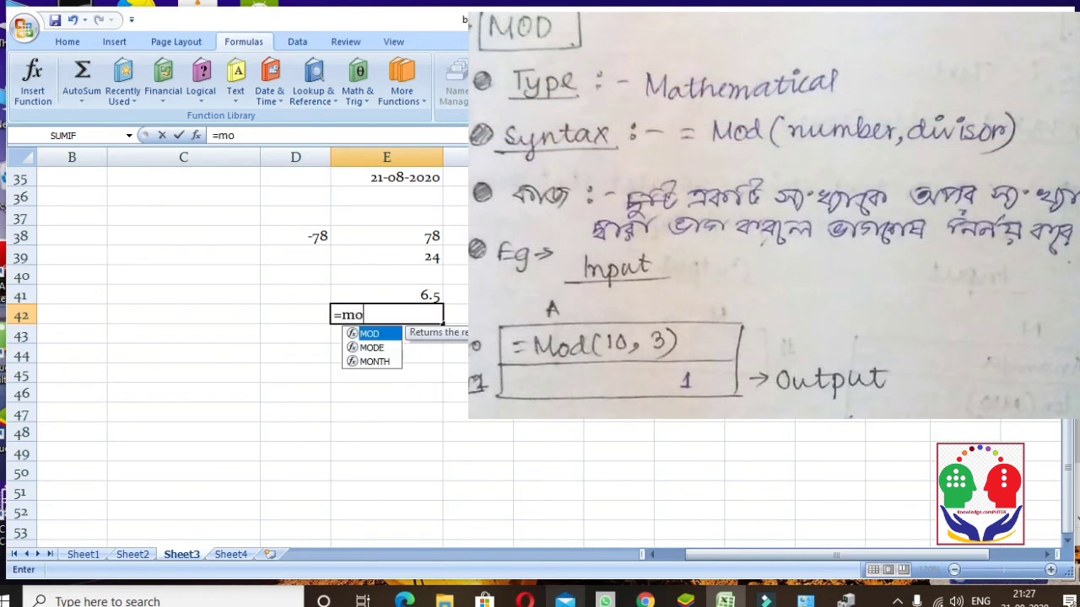
type("d(")
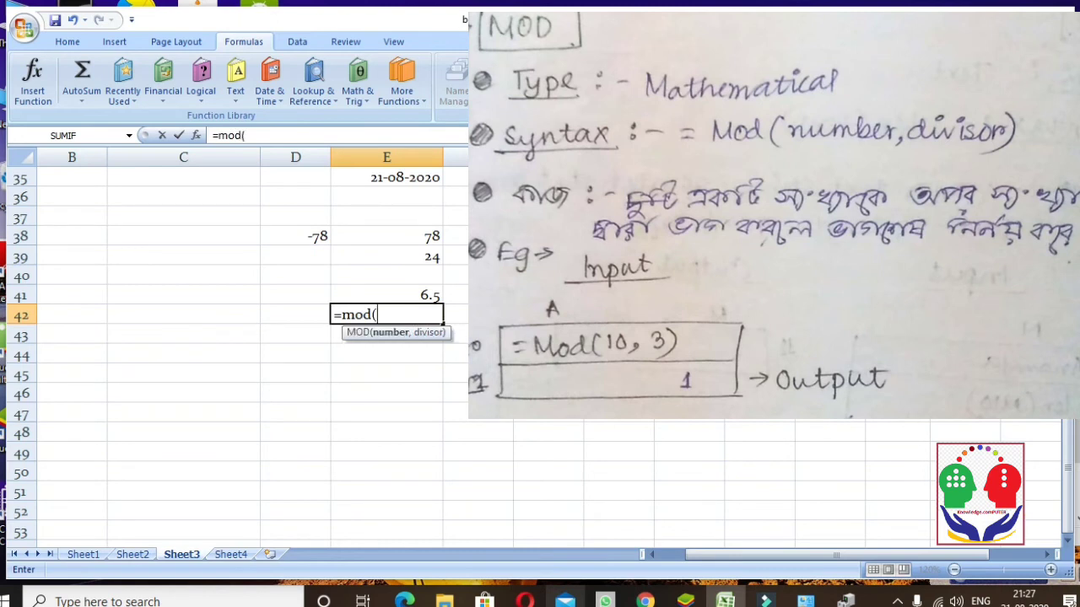
type("13")
type(",")
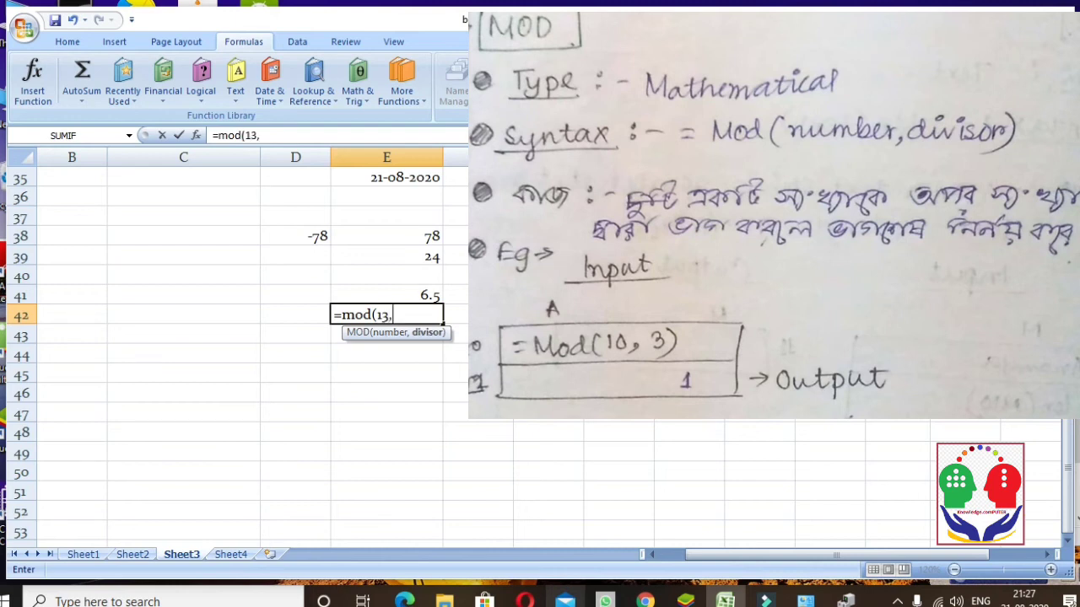
type("2")
type(")")
key("Return")
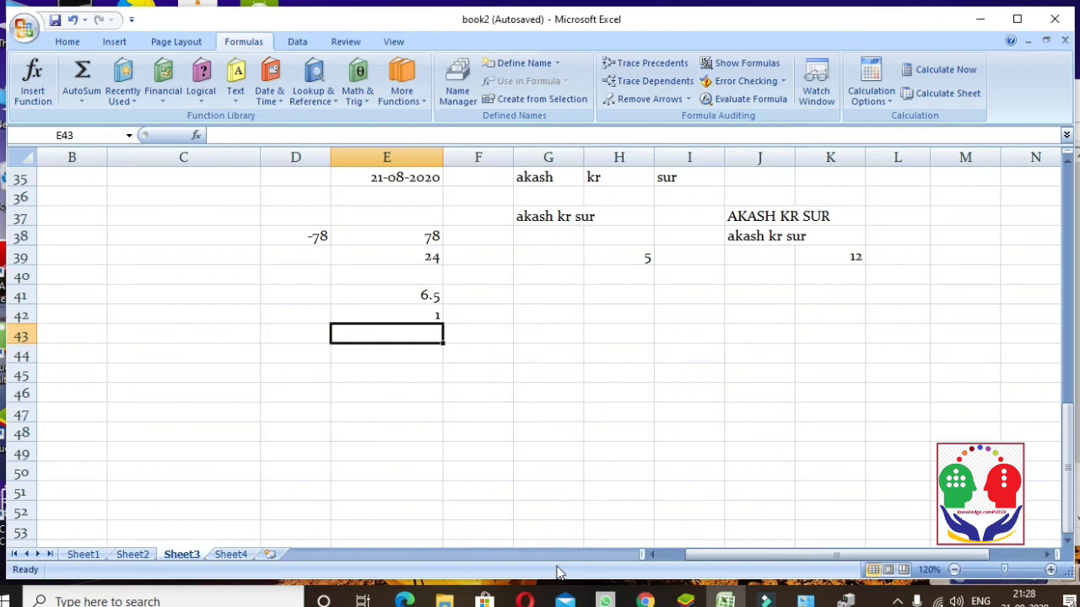
Type the labels mod in E40, abs in E37, sqrt in G40, upper in I37, lower in L38
left_click(541, 279)
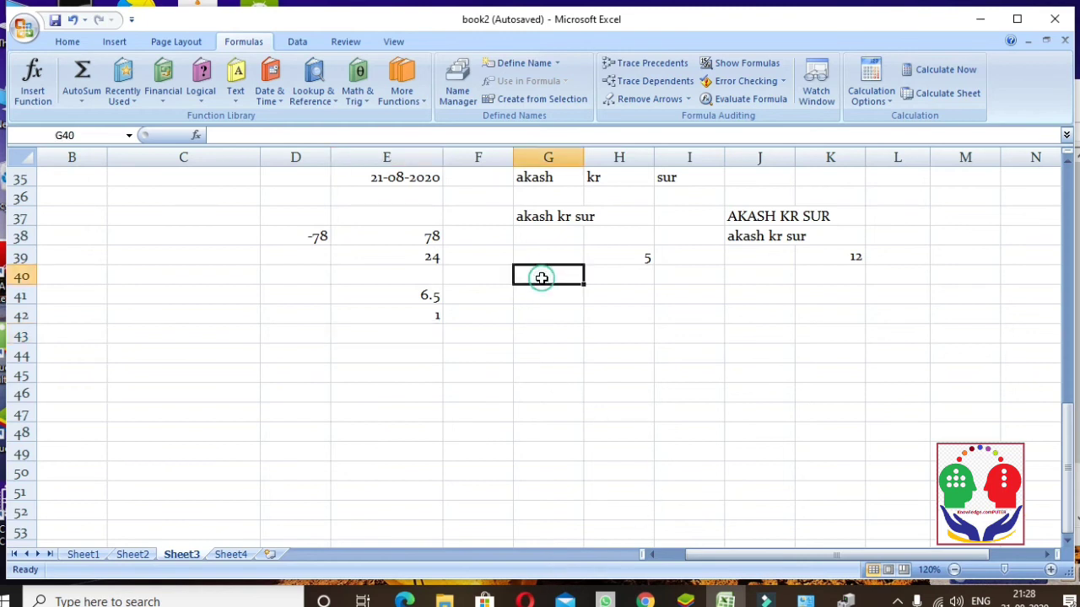
left_click(391, 277)
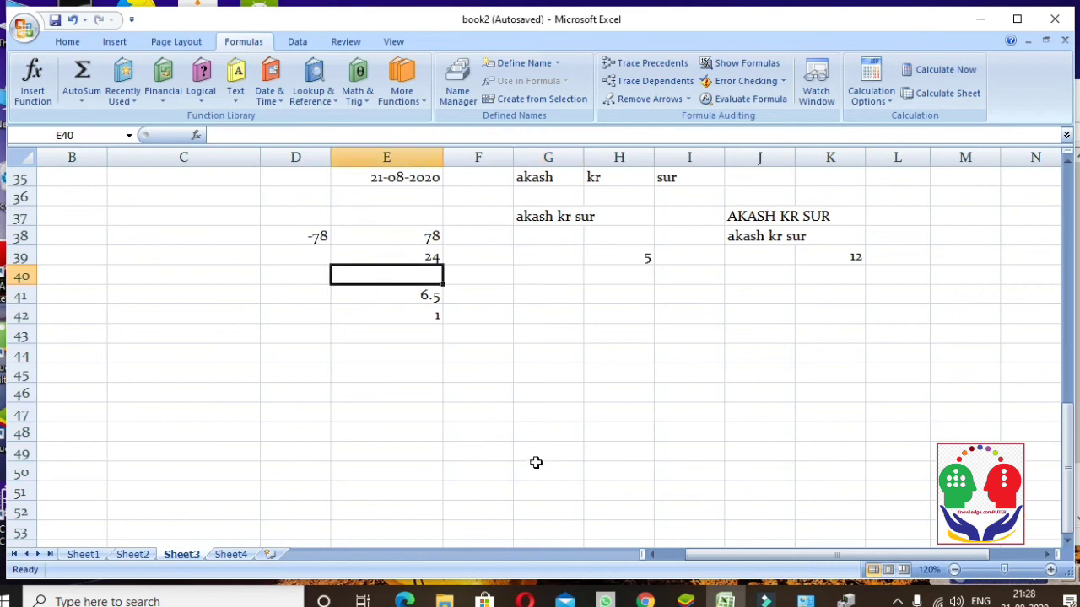
type("m")
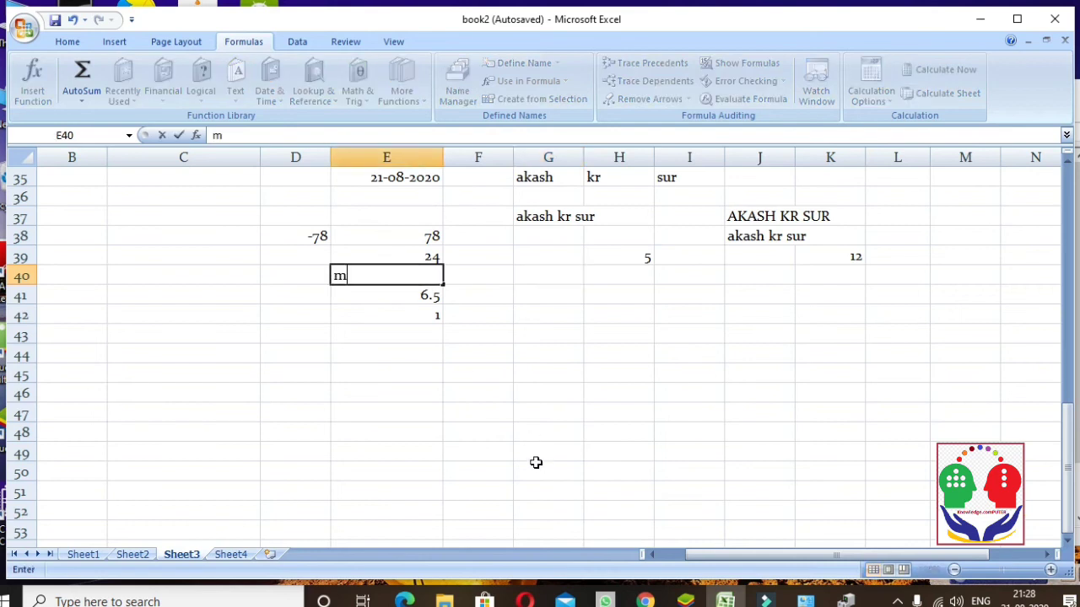
type("od")
left_click(372, 218)
type("a")
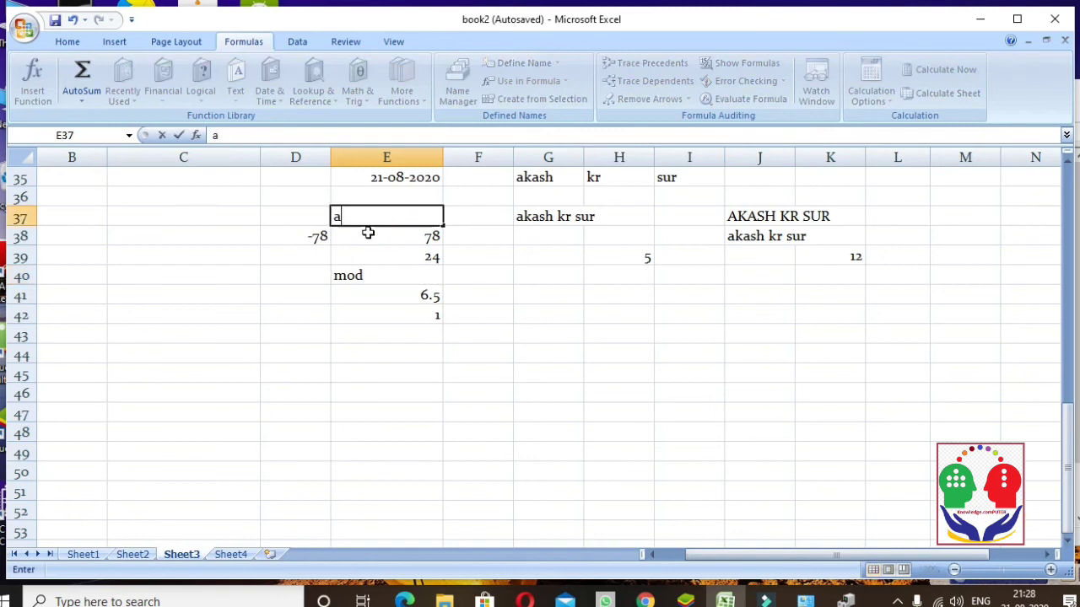
type("bs")
left_click(540, 270)
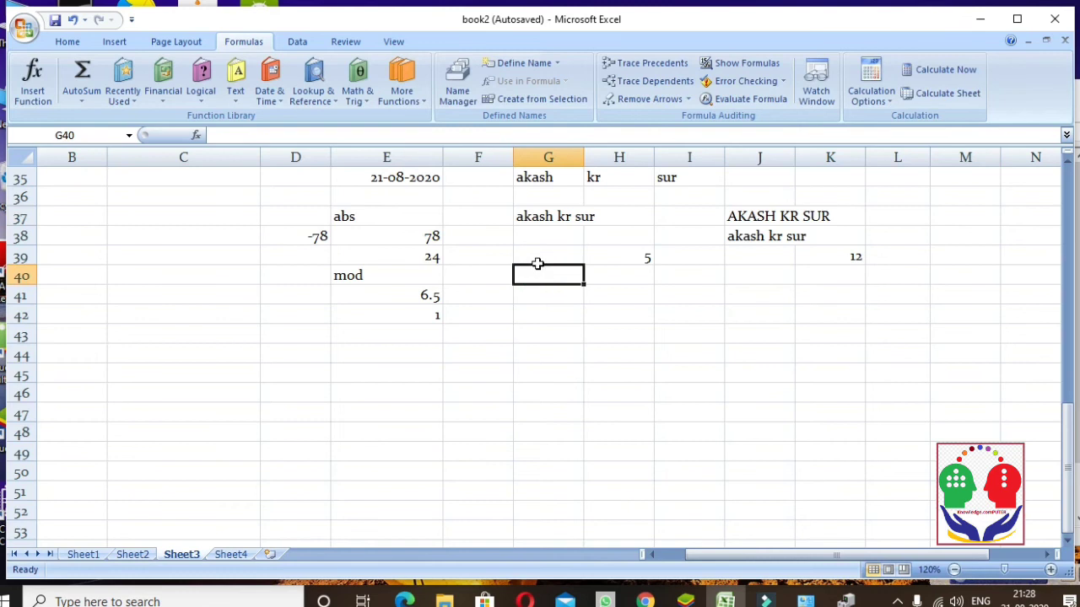
type("sqrt")
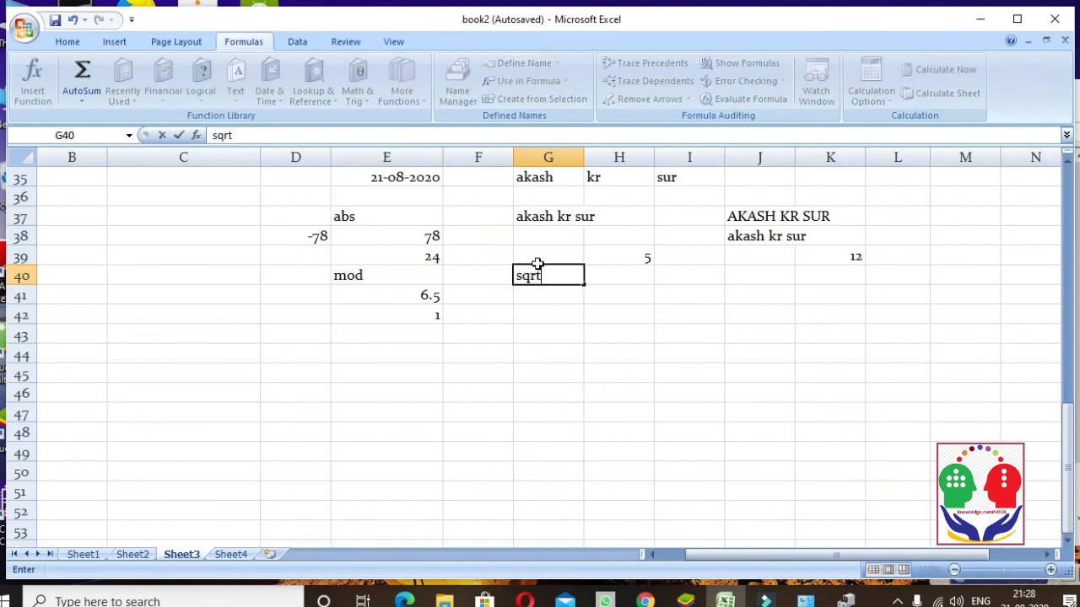
left_click(679, 221)
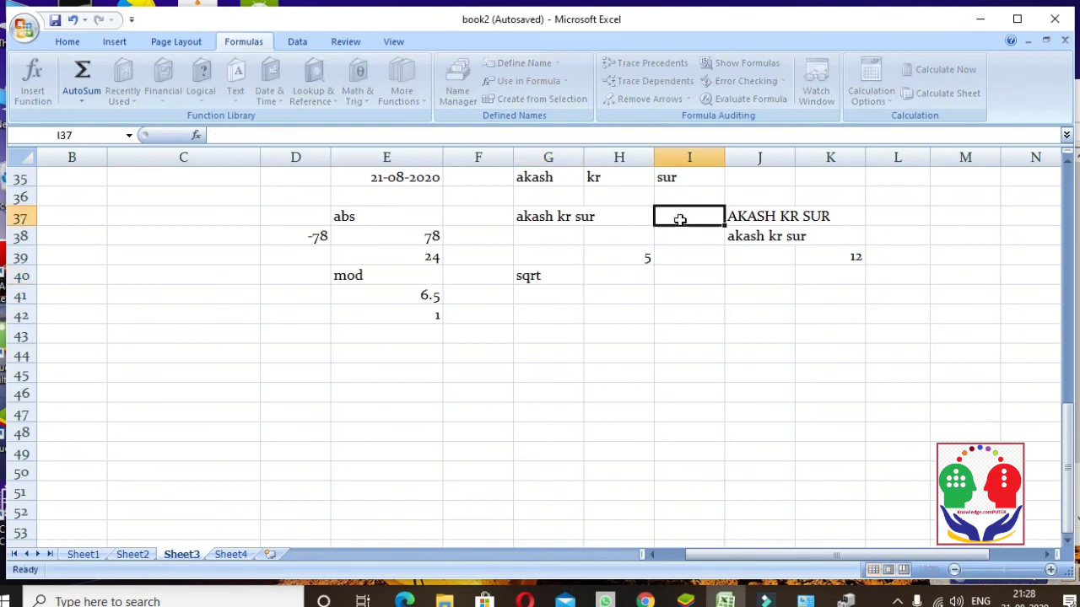
type("u")
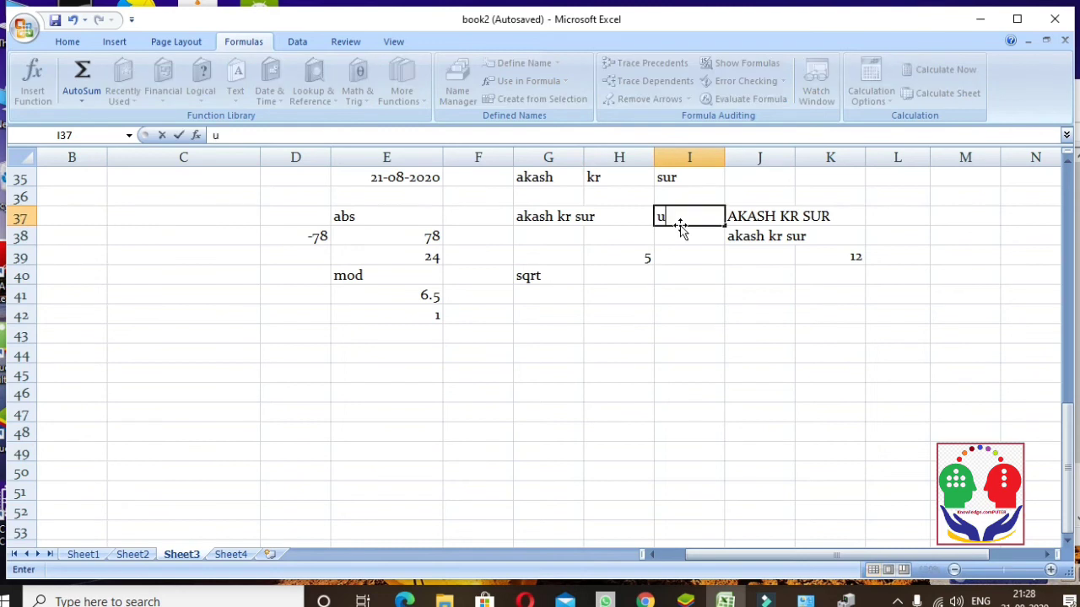
type("pper")
left_click(897, 235)
type("lo")
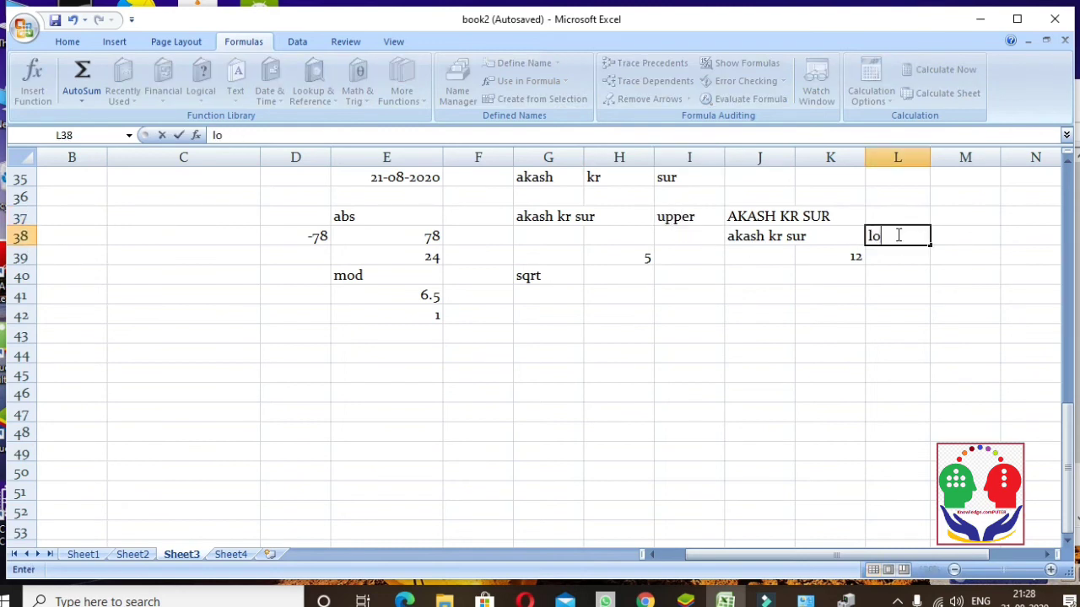
type("wer")
Add the 'concatenate' label in F37 and review the abs, mod and sqrt labels
scroll(951, 306, "up", 1)
scroll(919, 345, "up", 1)
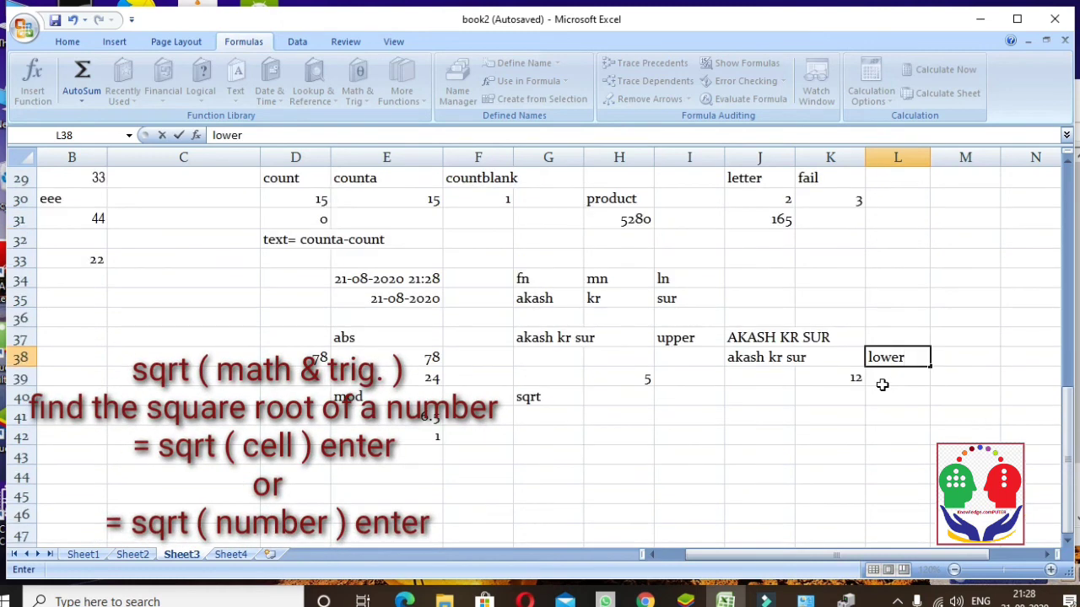
left_click_drag(742, 357, 802, 357)
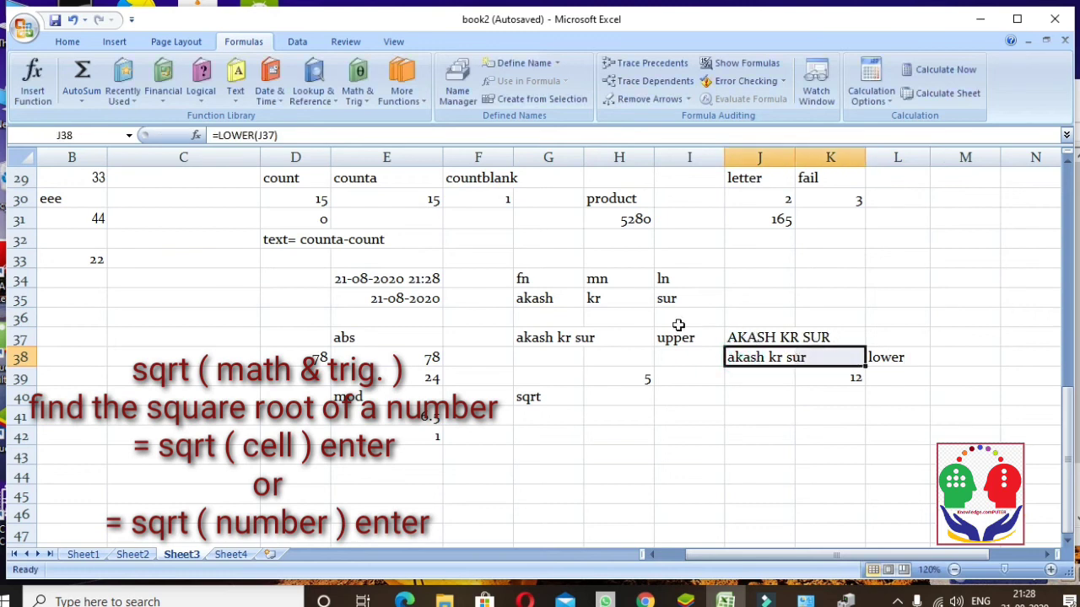
left_click_drag(675, 339, 776, 338)
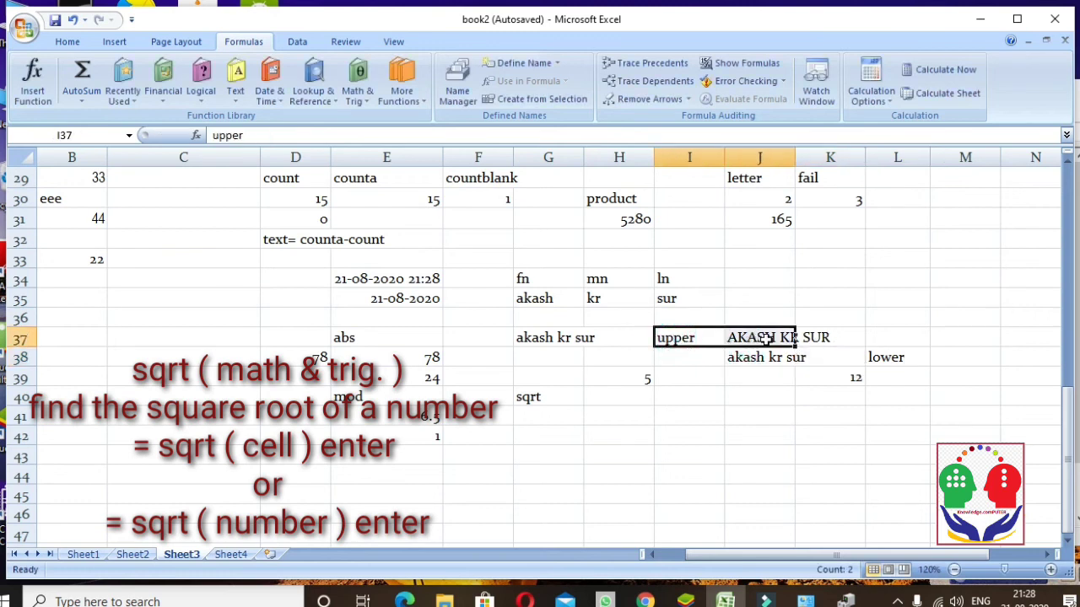
left_click(480, 333)
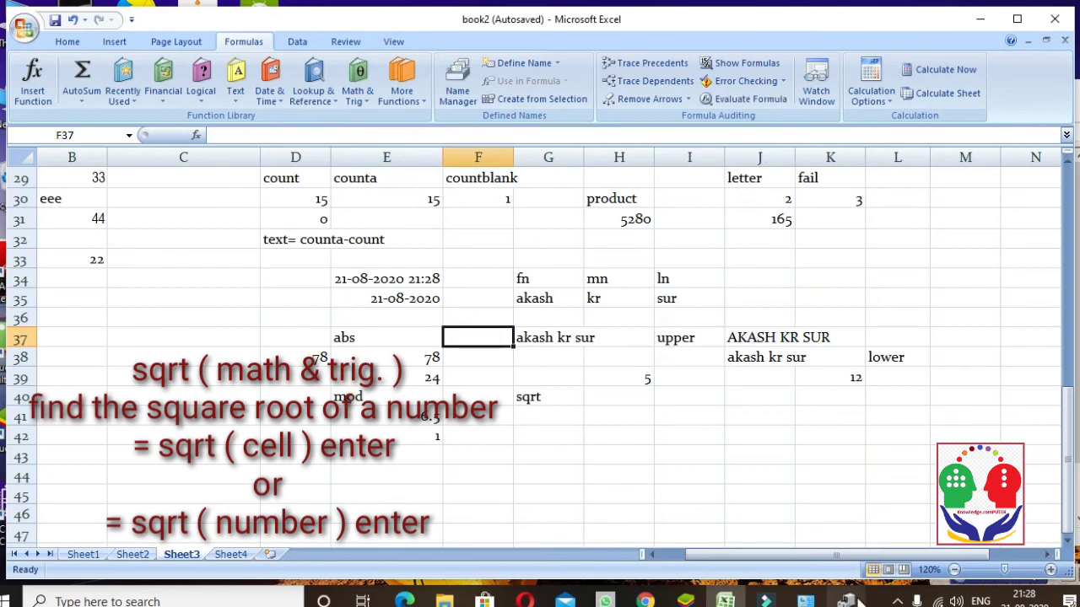
type("conc")
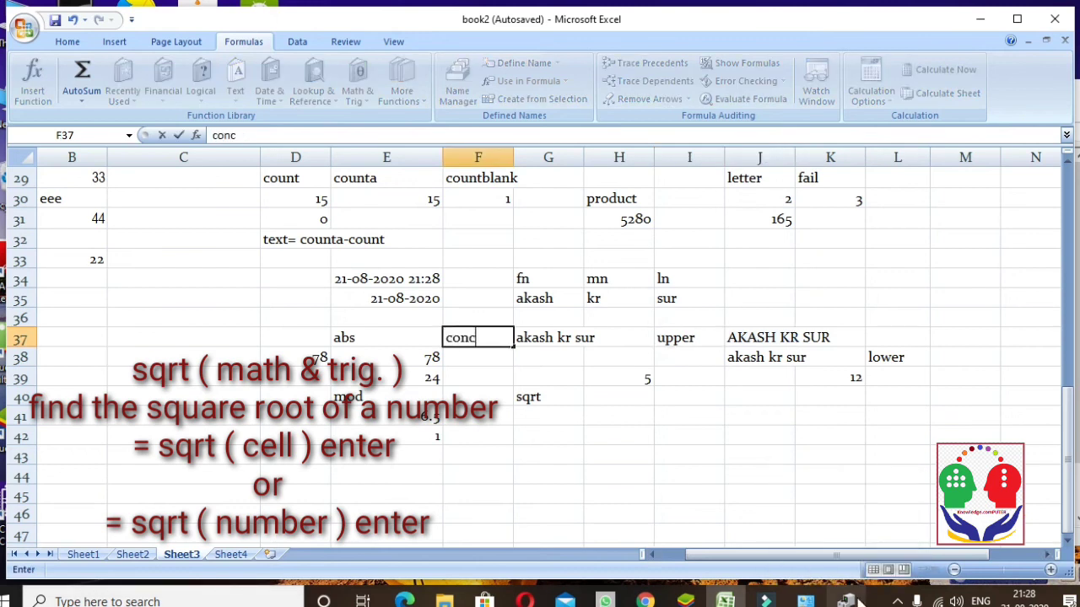
type("atena")
type("te")
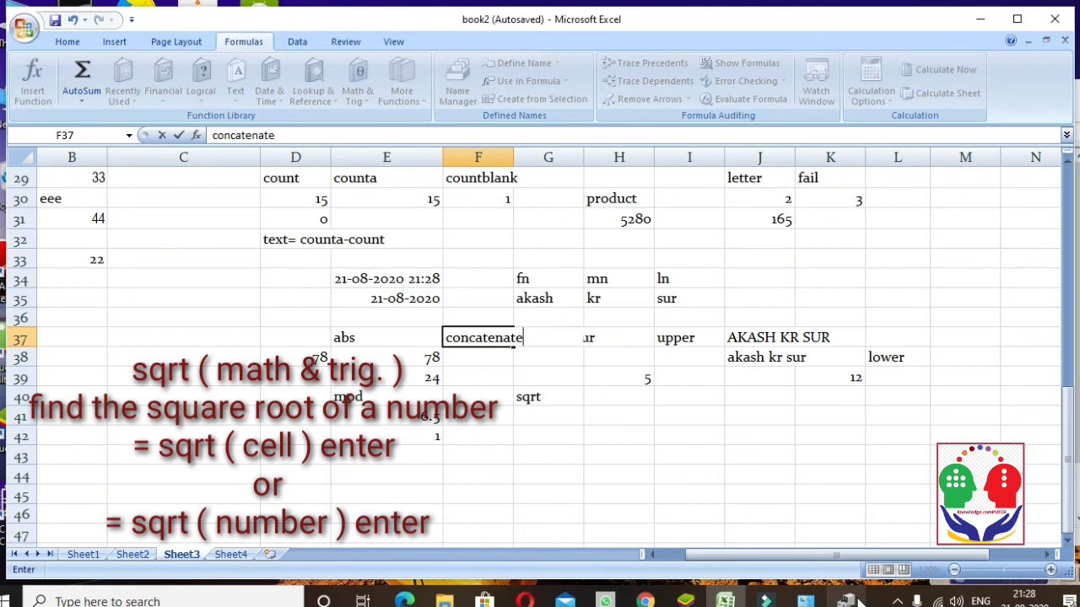
mouse_move(846, 601)
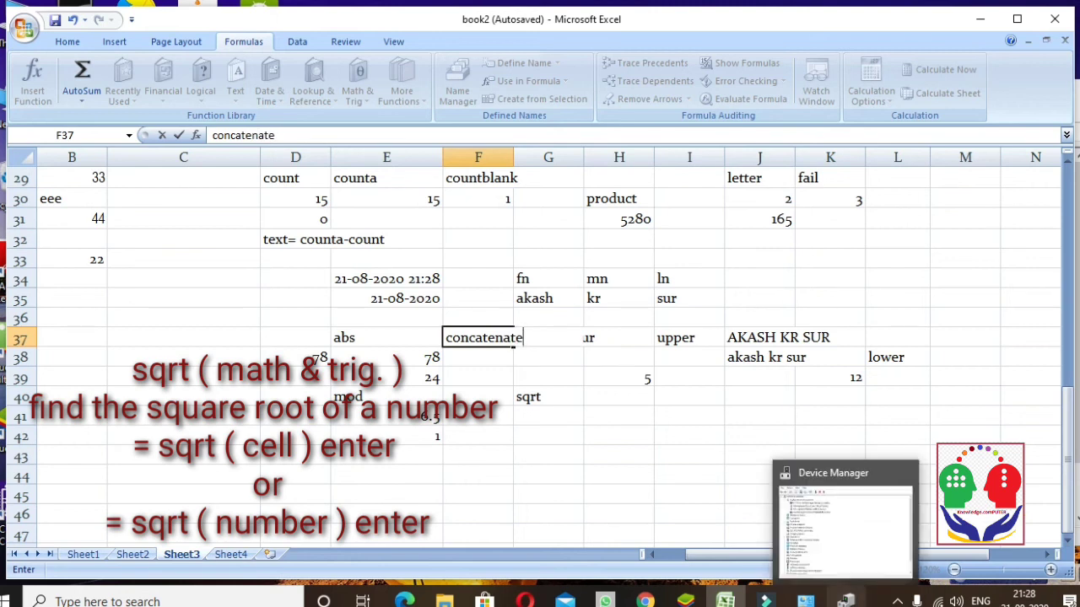
left_click(631, 413)
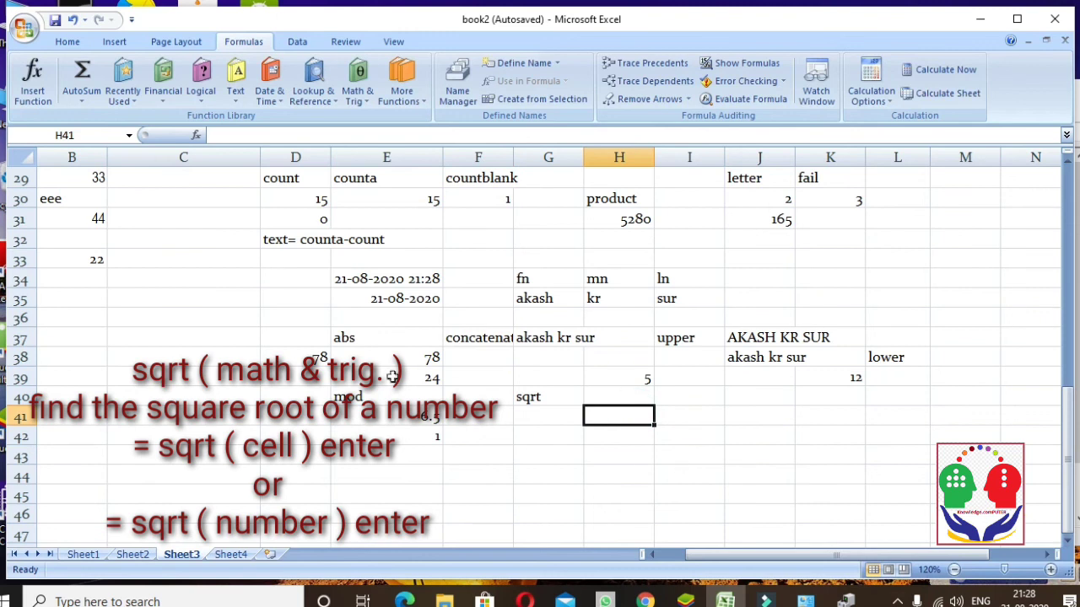
left_click(365, 341)
left_click(369, 392)
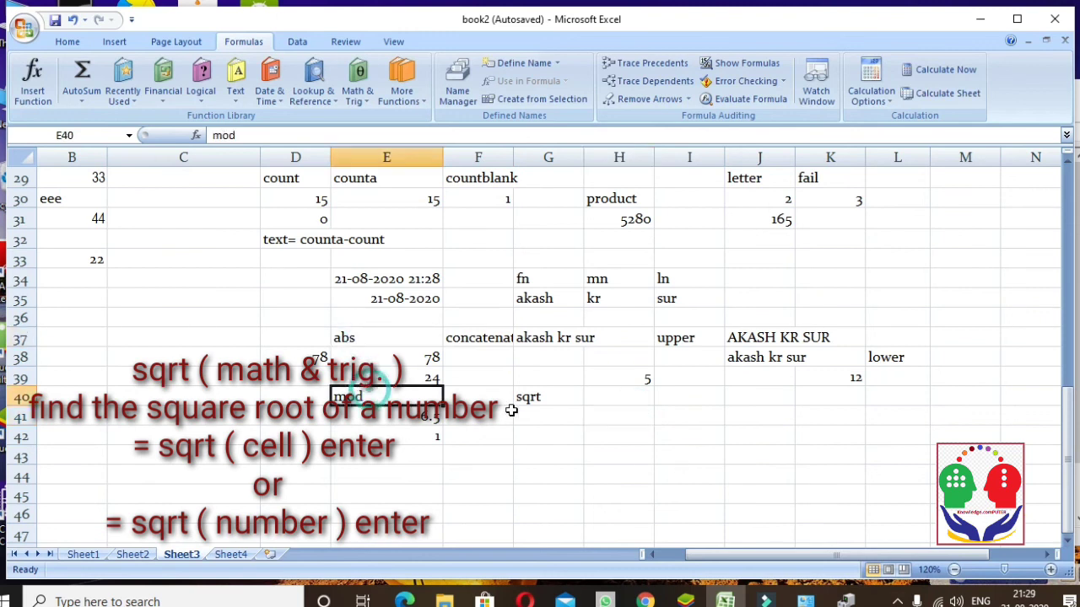
left_click(537, 401)
left_click(547, 418)
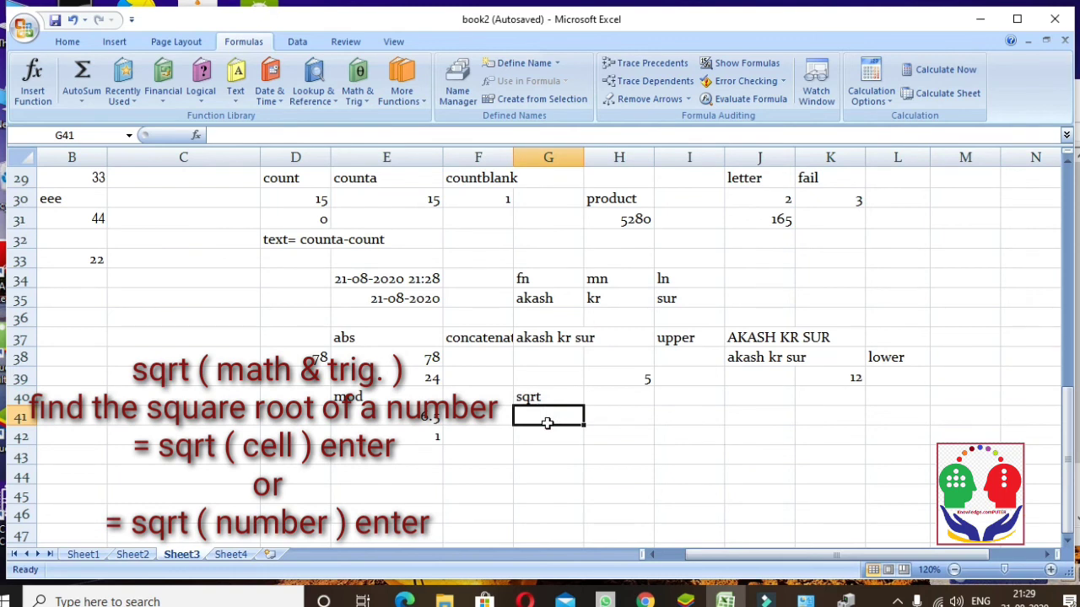
Enter =SQRT(9) in G41 and =SQRT(2) in G42, giving 3 and 1.41421
type("=sqr")
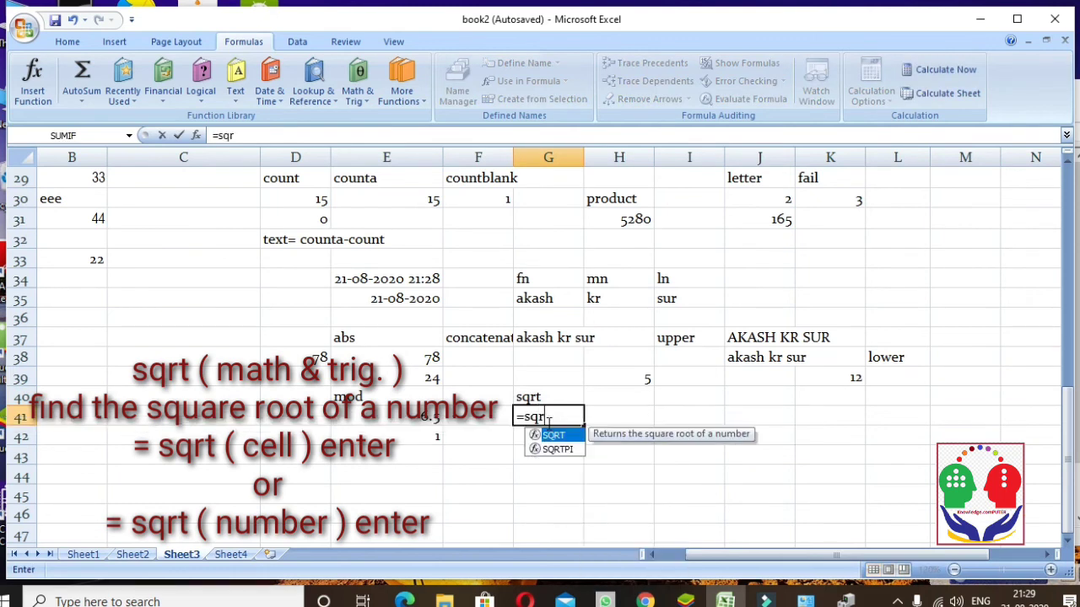
type("t")
type("(")
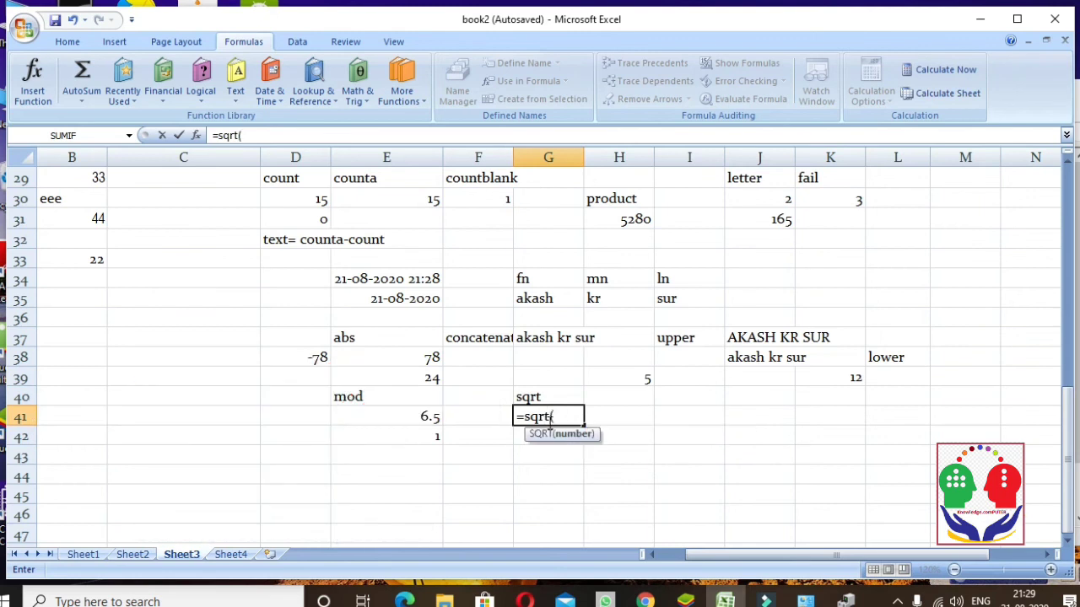
type("9")
type(")")
key("Return")
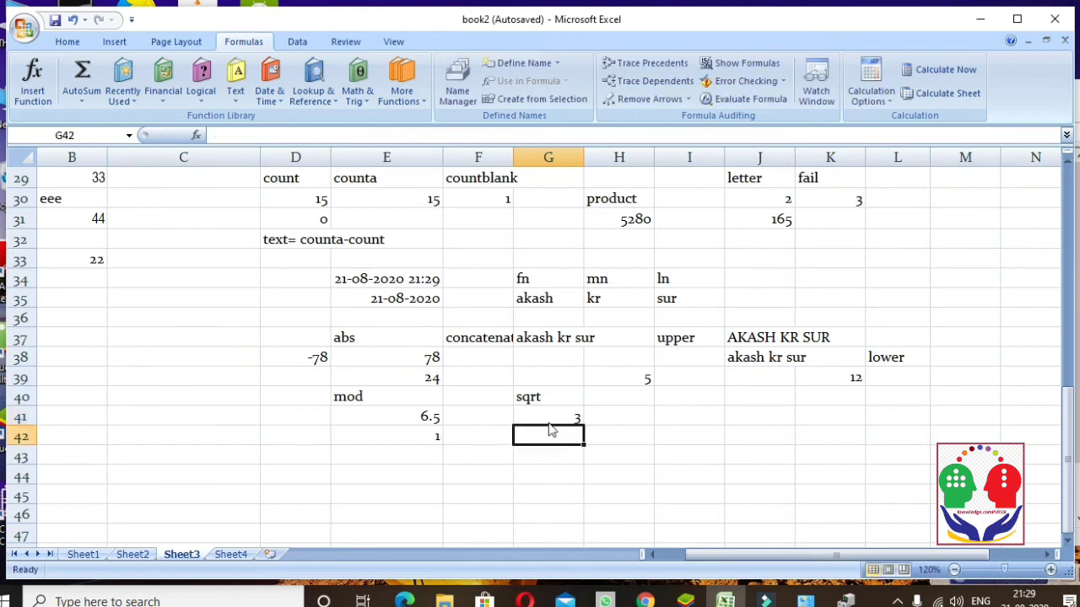
type("=")
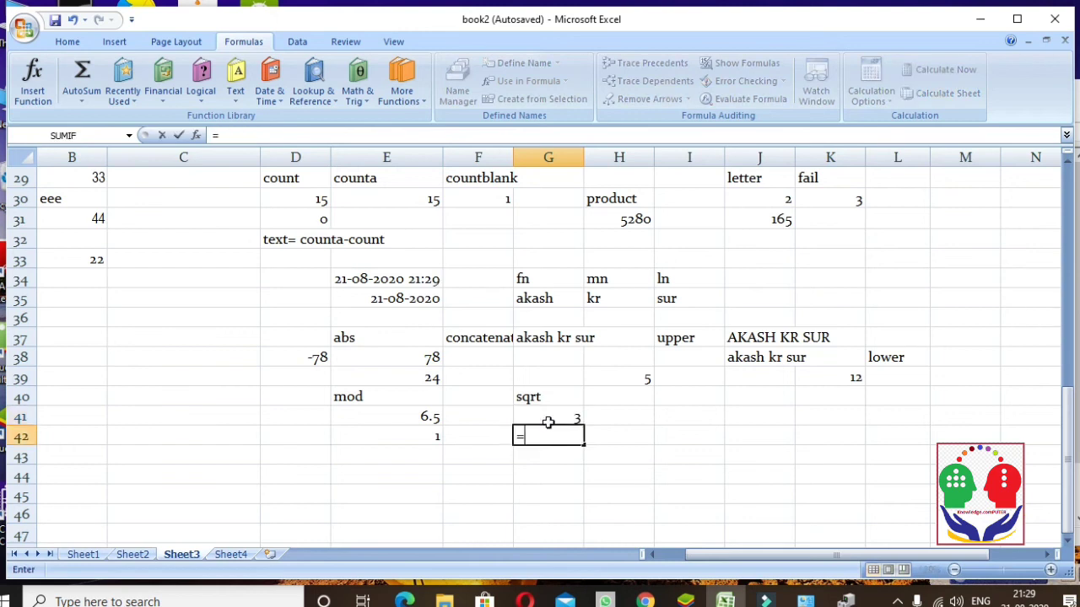
type("sq")
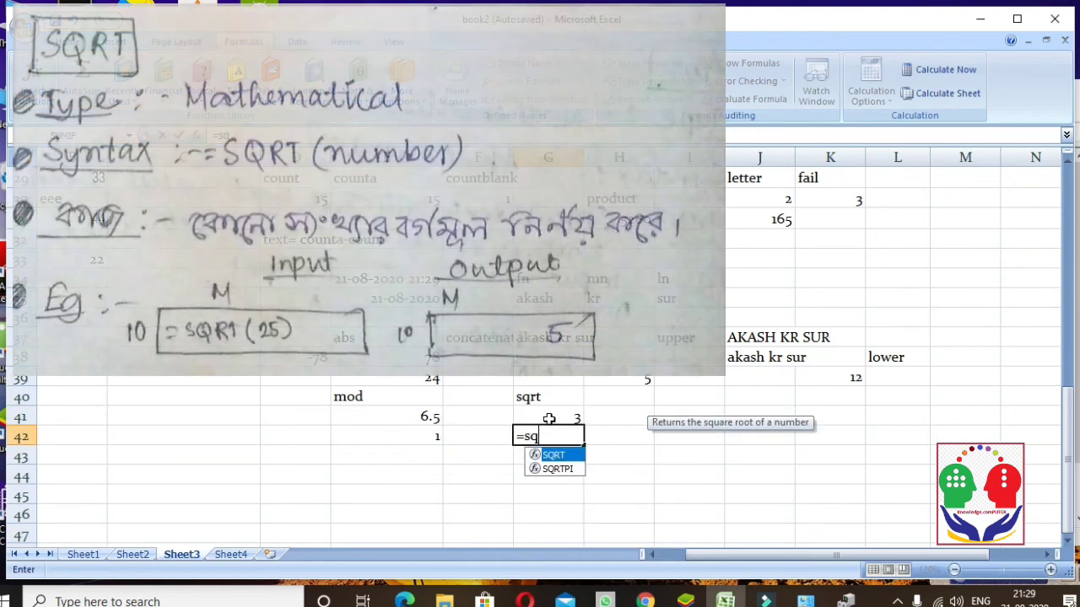
type("rt")
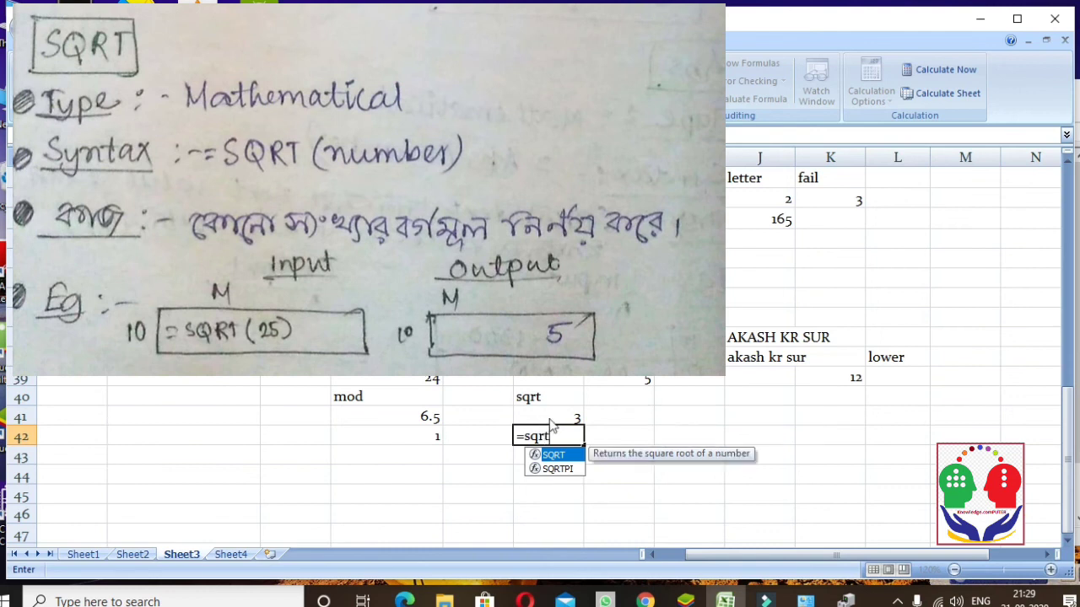
type("(2")
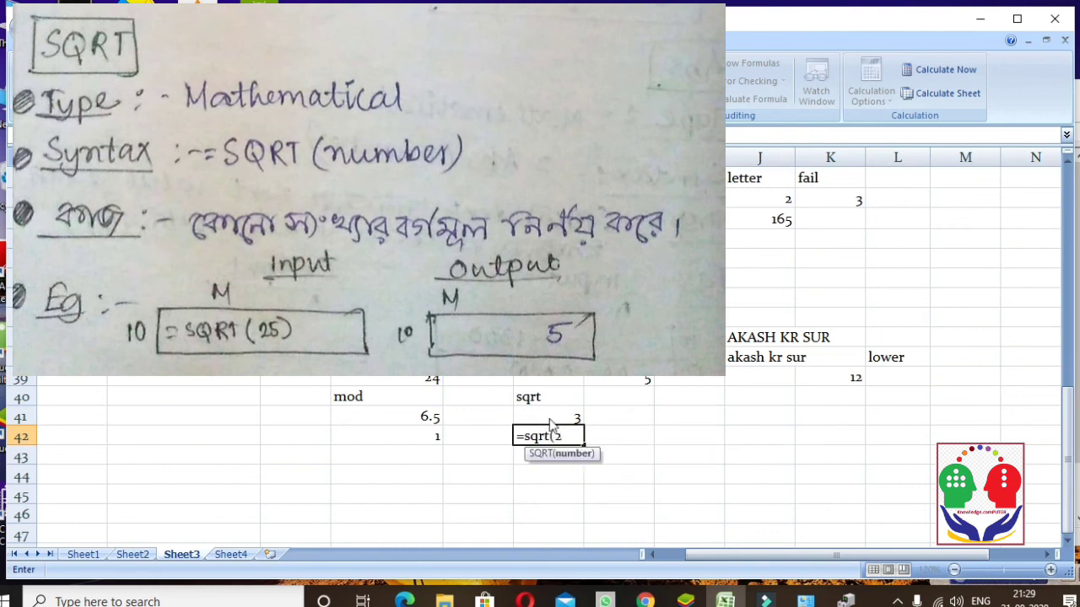
type(")")
key("Return")
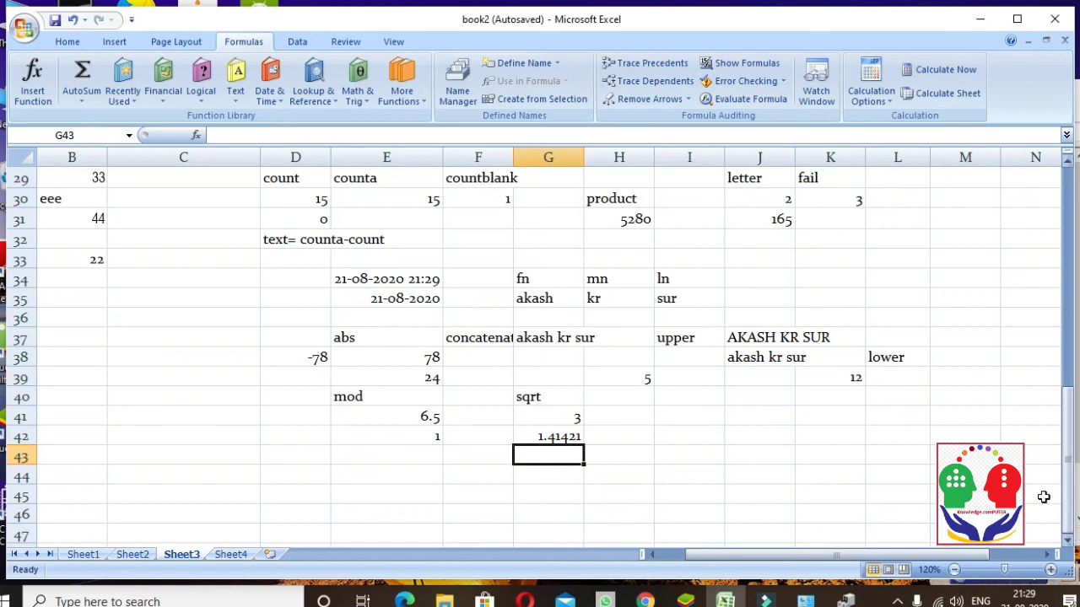
scroll(877, 414, "up", 6)
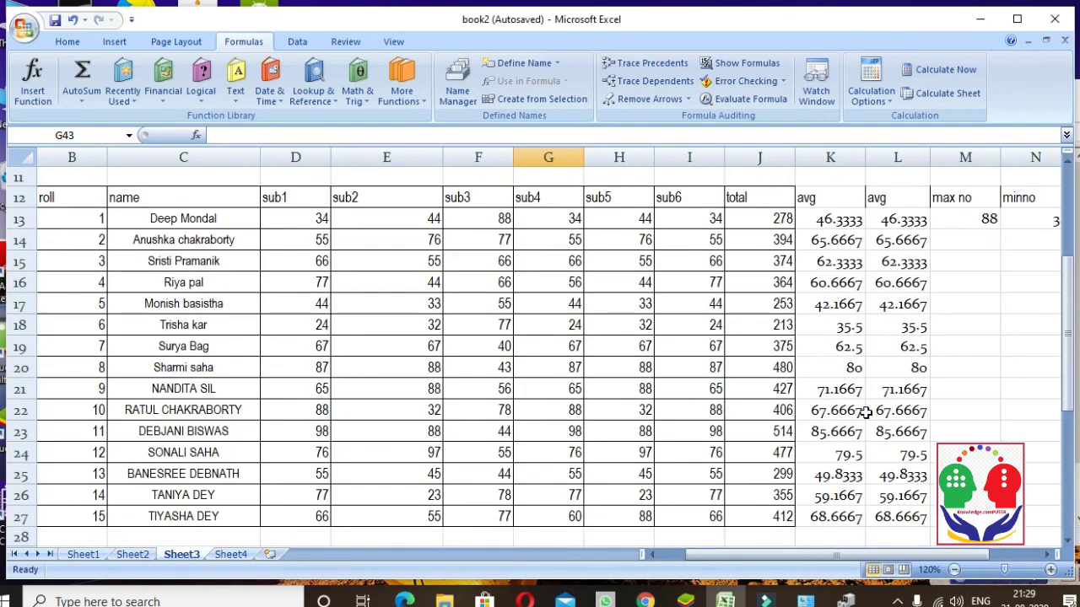